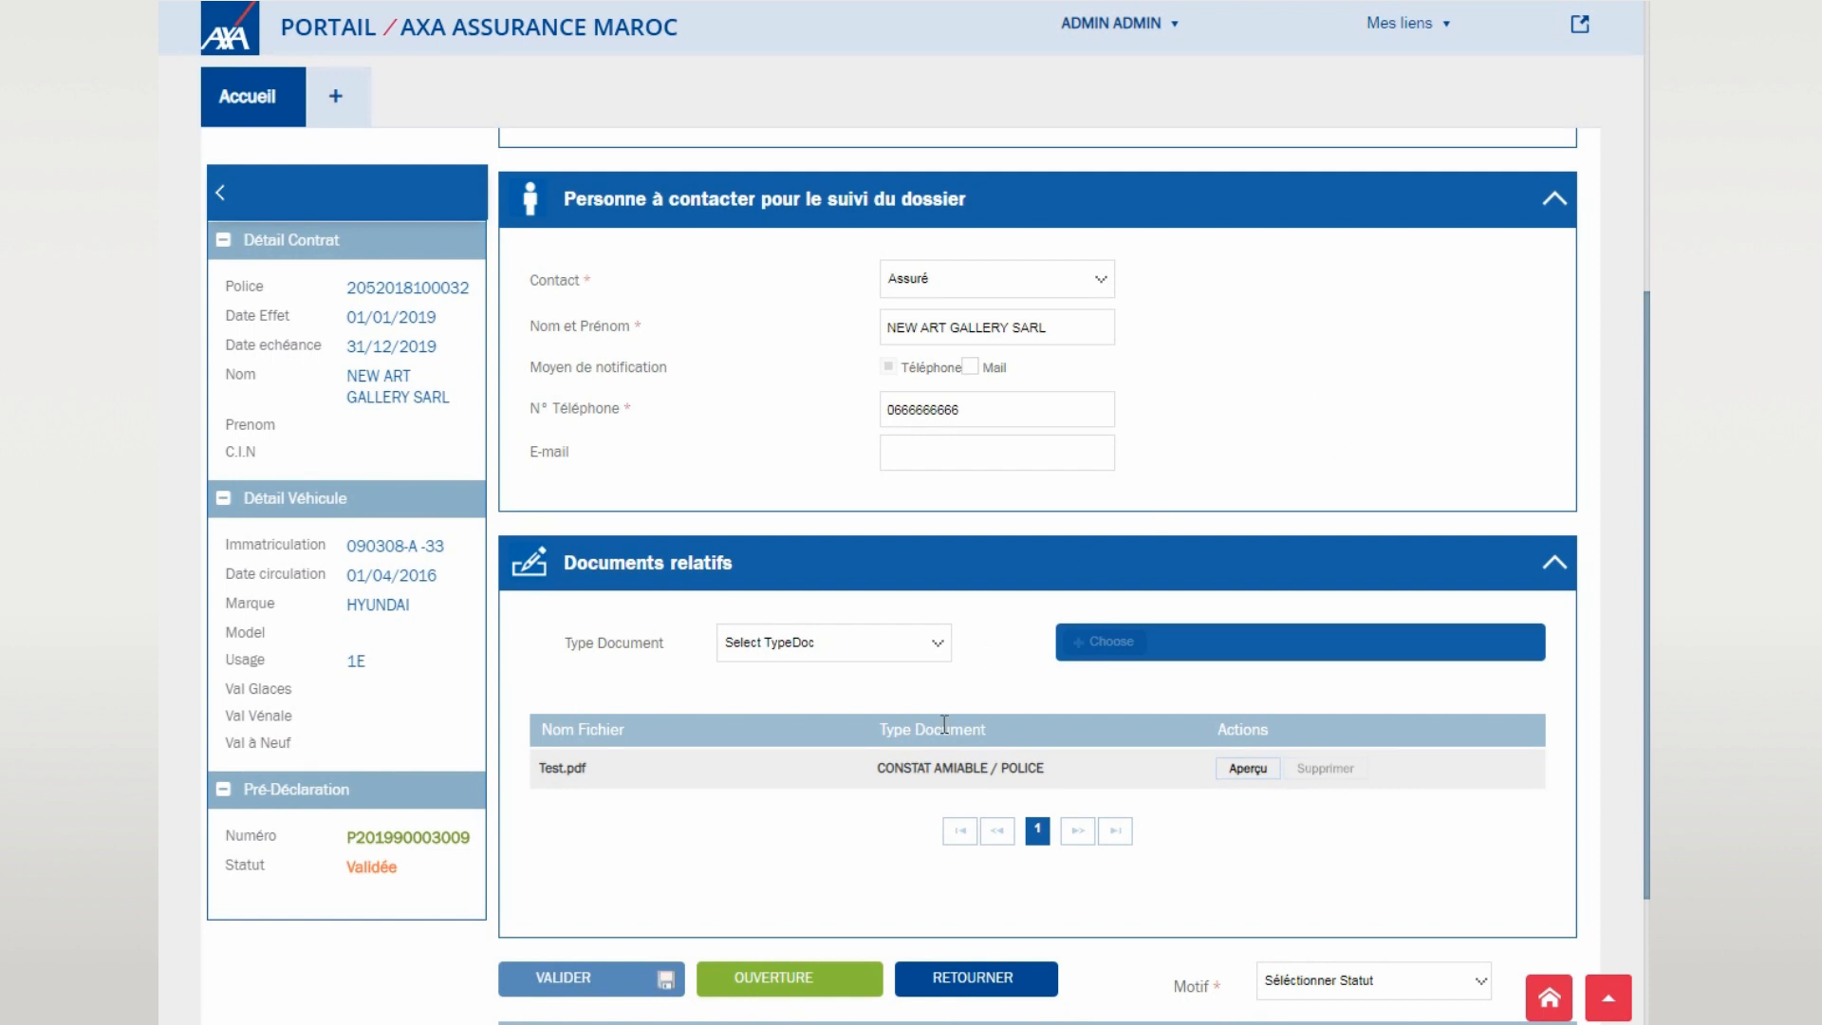
# - Open a claim from the pre-declaration and set the claim cause to Collision
pyautogui.scroll(-2, 807, 750)
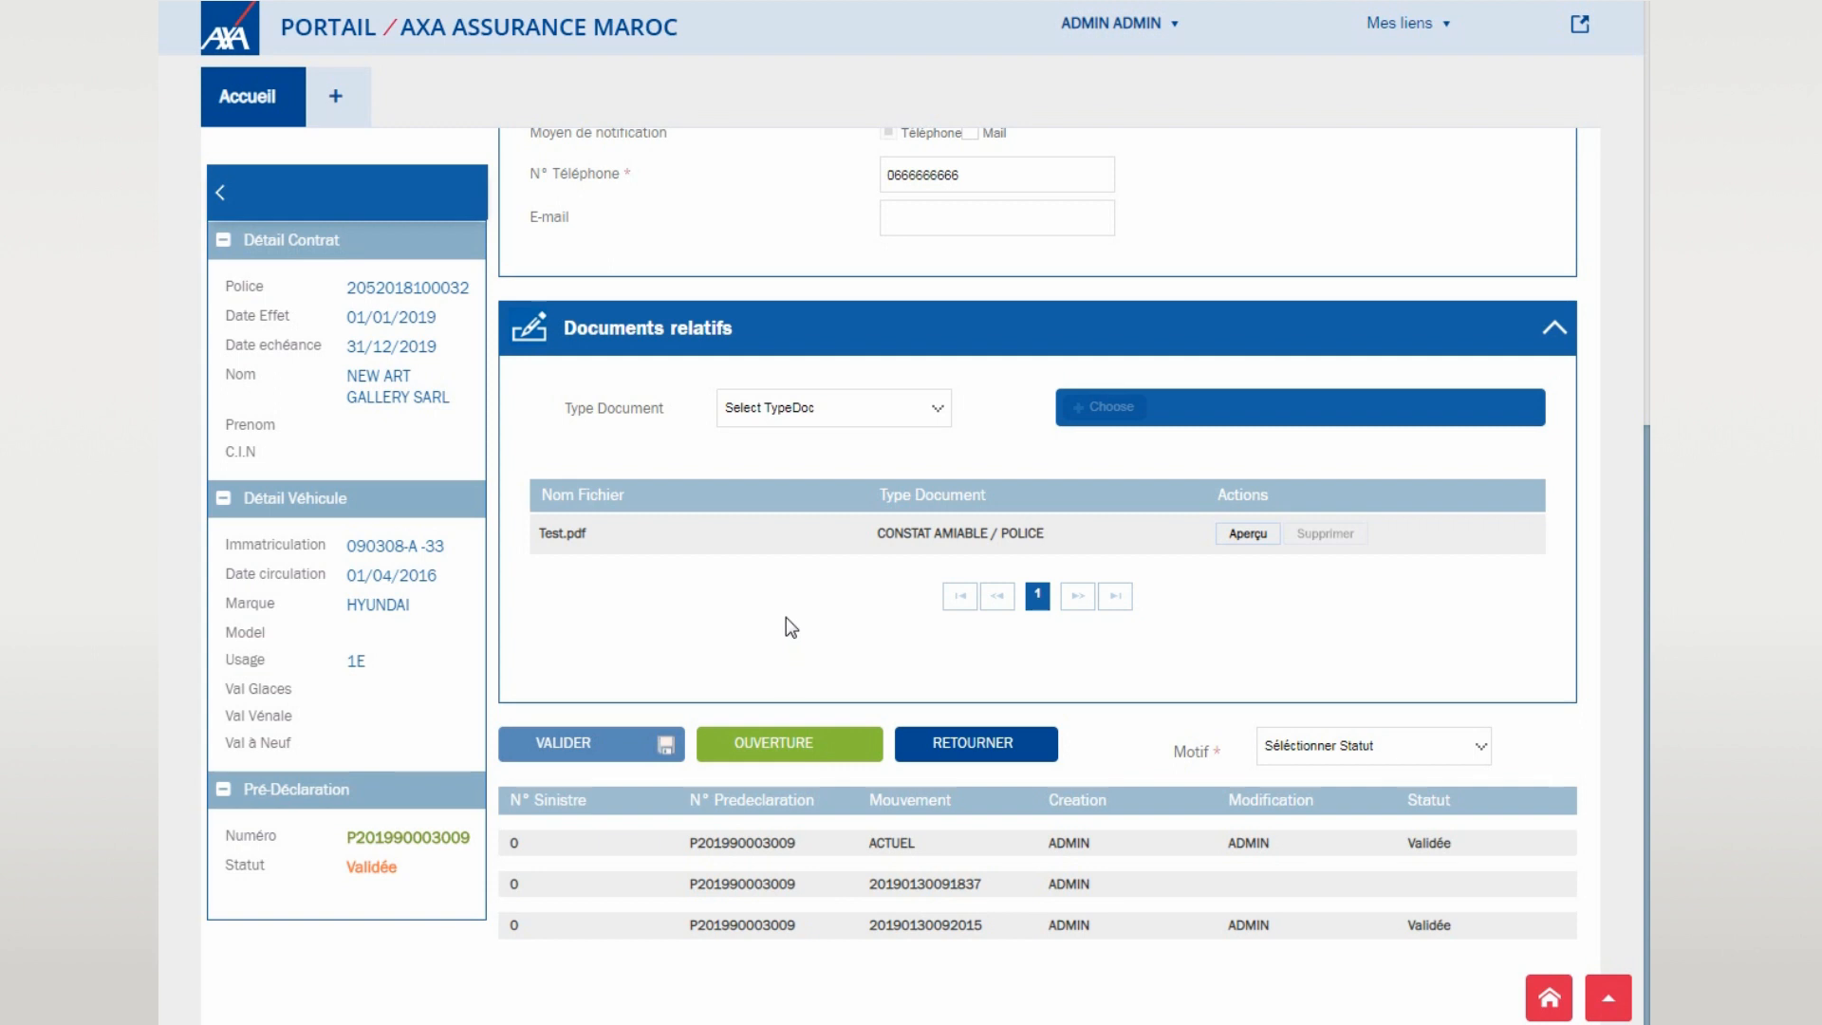
pyautogui.click(796, 751)
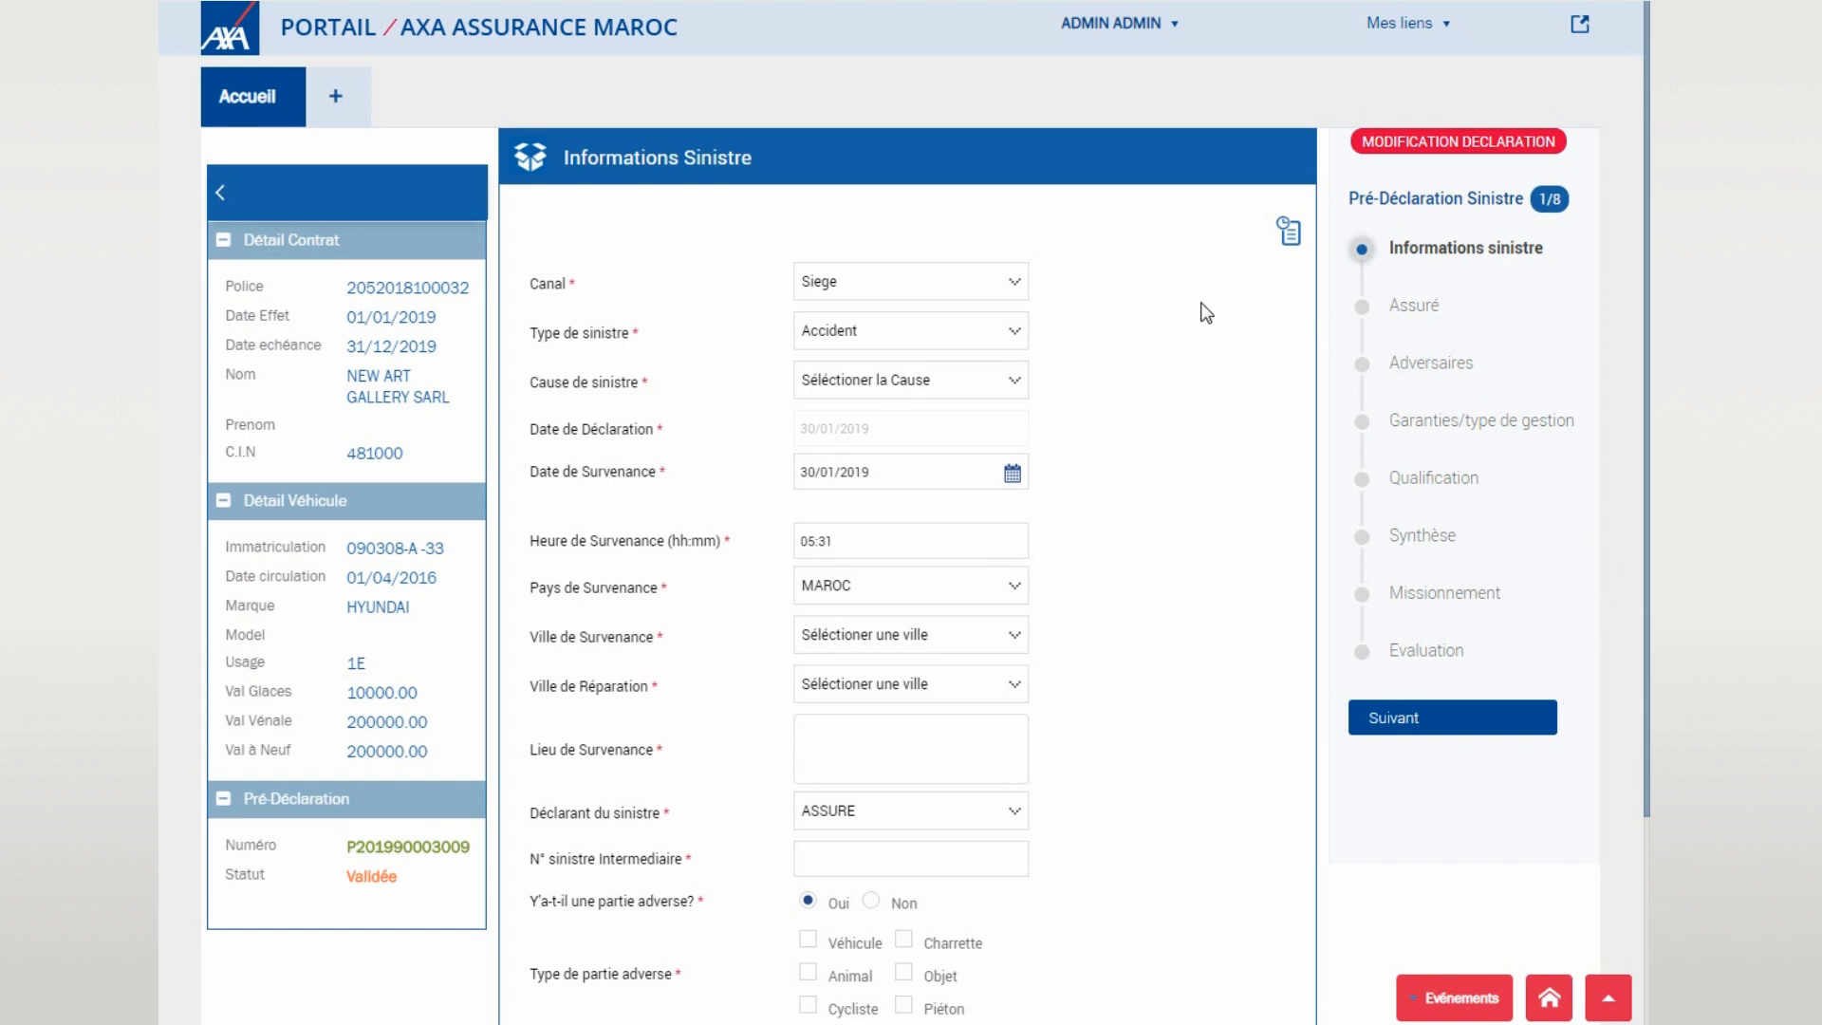
pyautogui.click(930, 392)
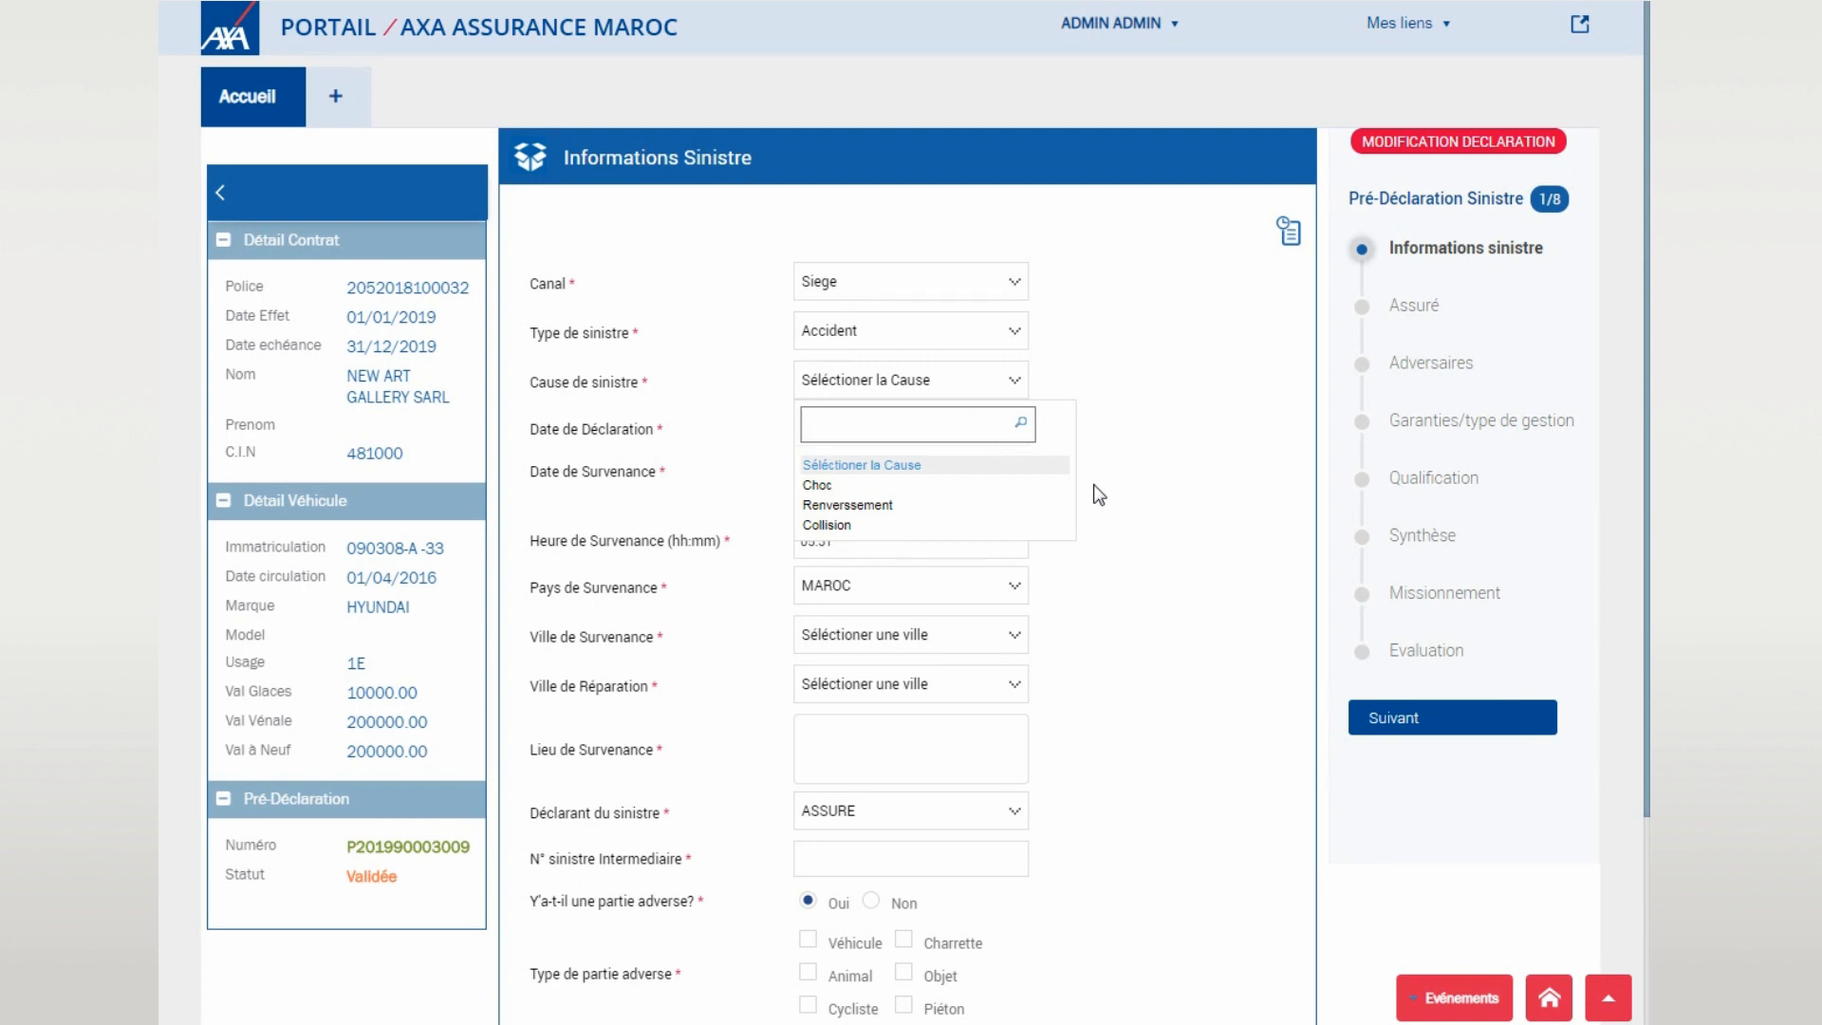
pyautogui.click(1050, 525)
# - Set both the incident city and the repair city to CASABLANCA
pyautogui.scroll(-1, 1113, 463)
pyautogui.scroll(-1, 1119, 435)
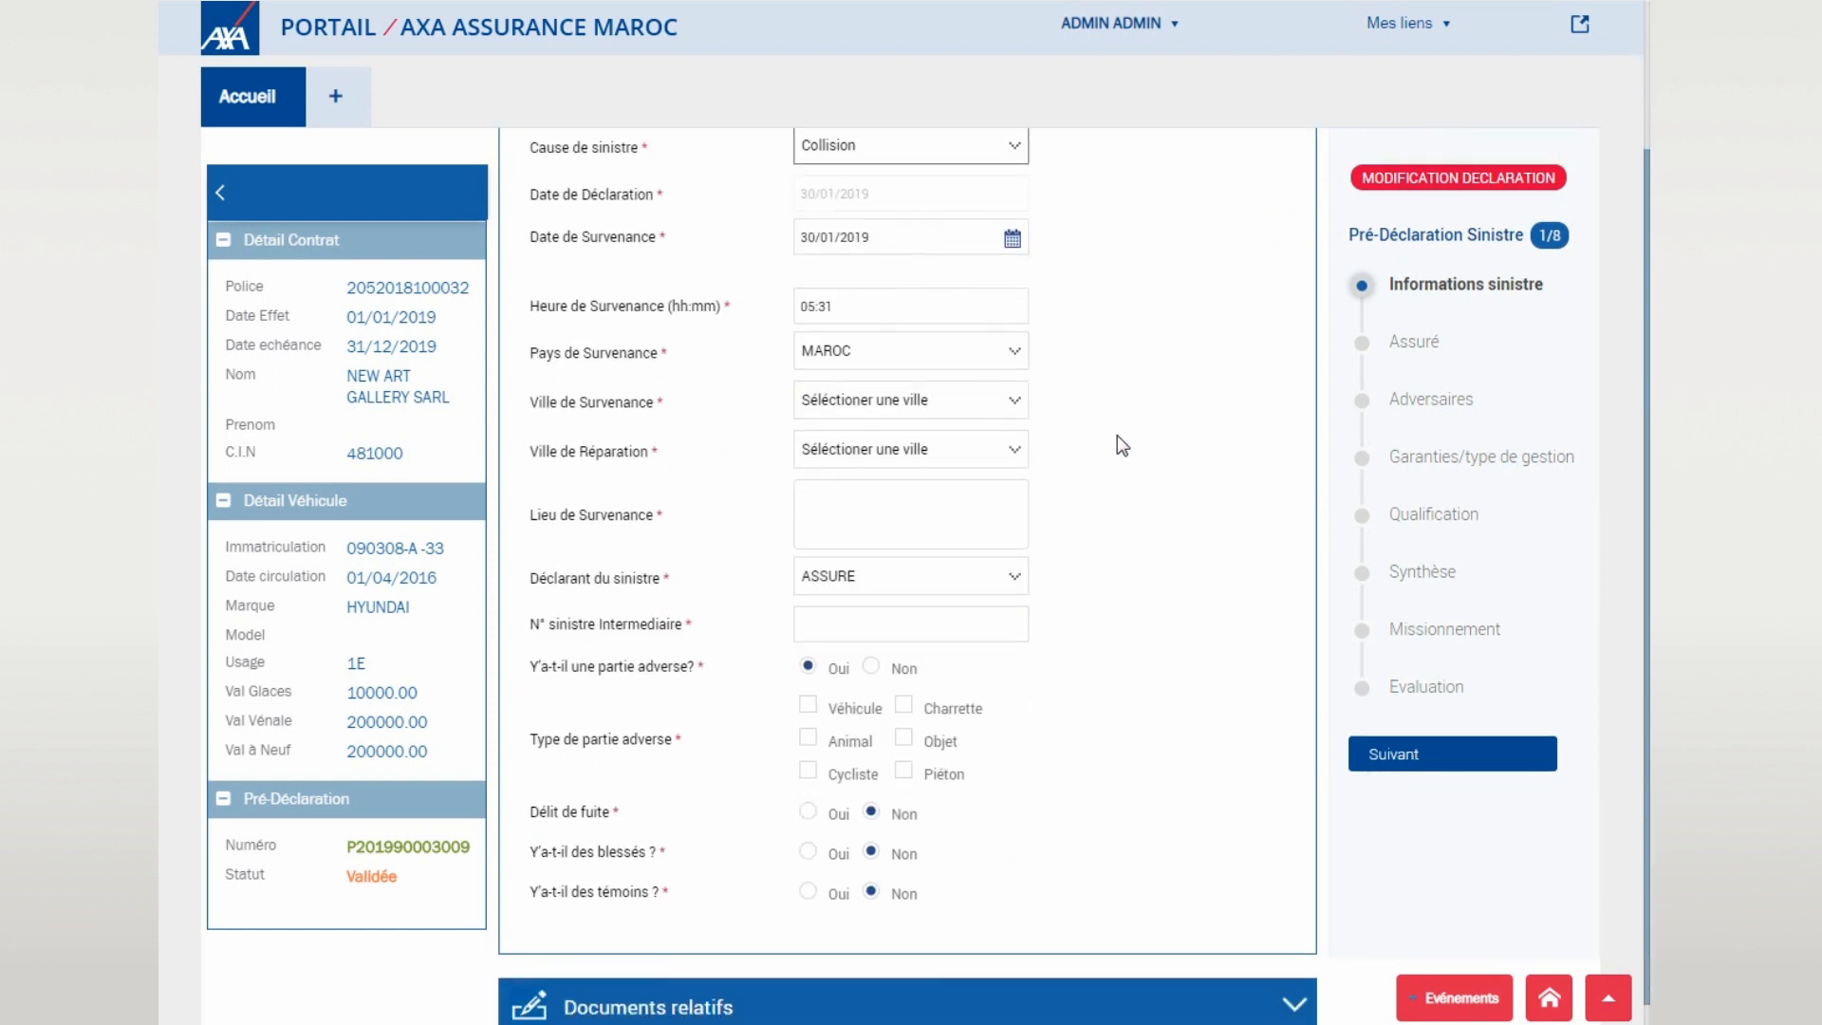
pyautogui.click(997, 411)
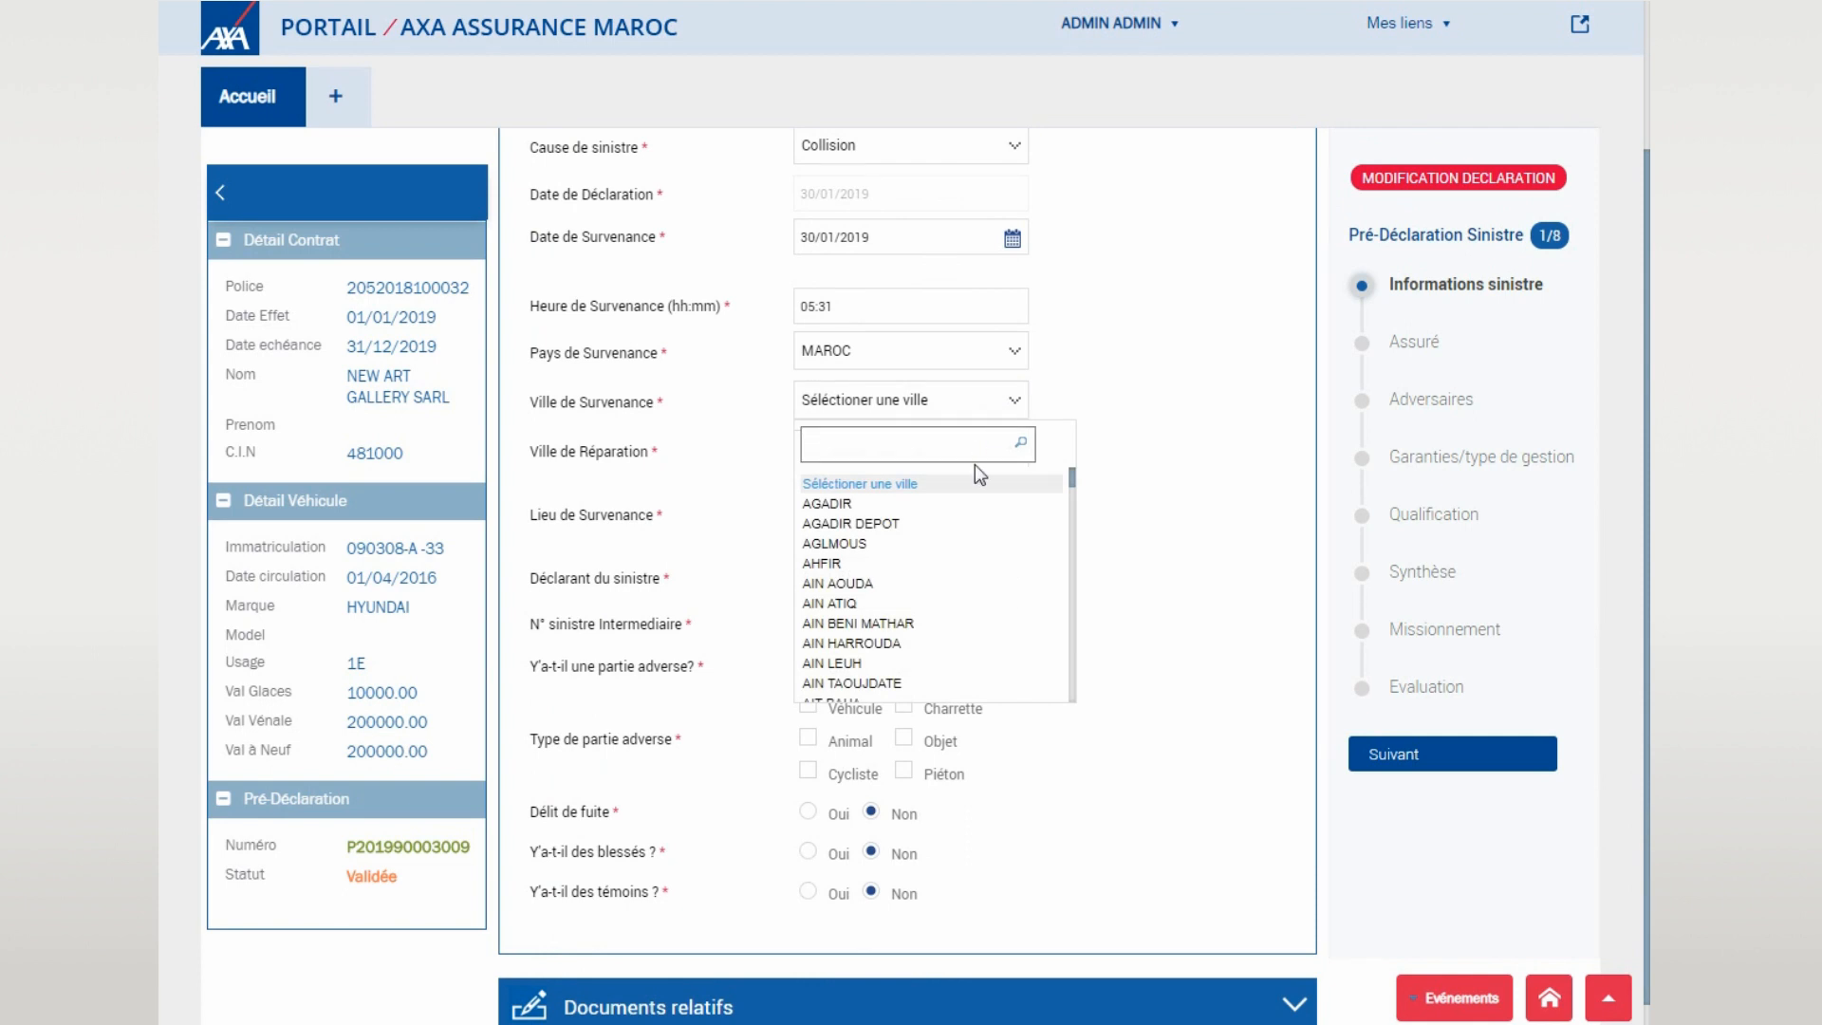
pyautogui.write('casa')
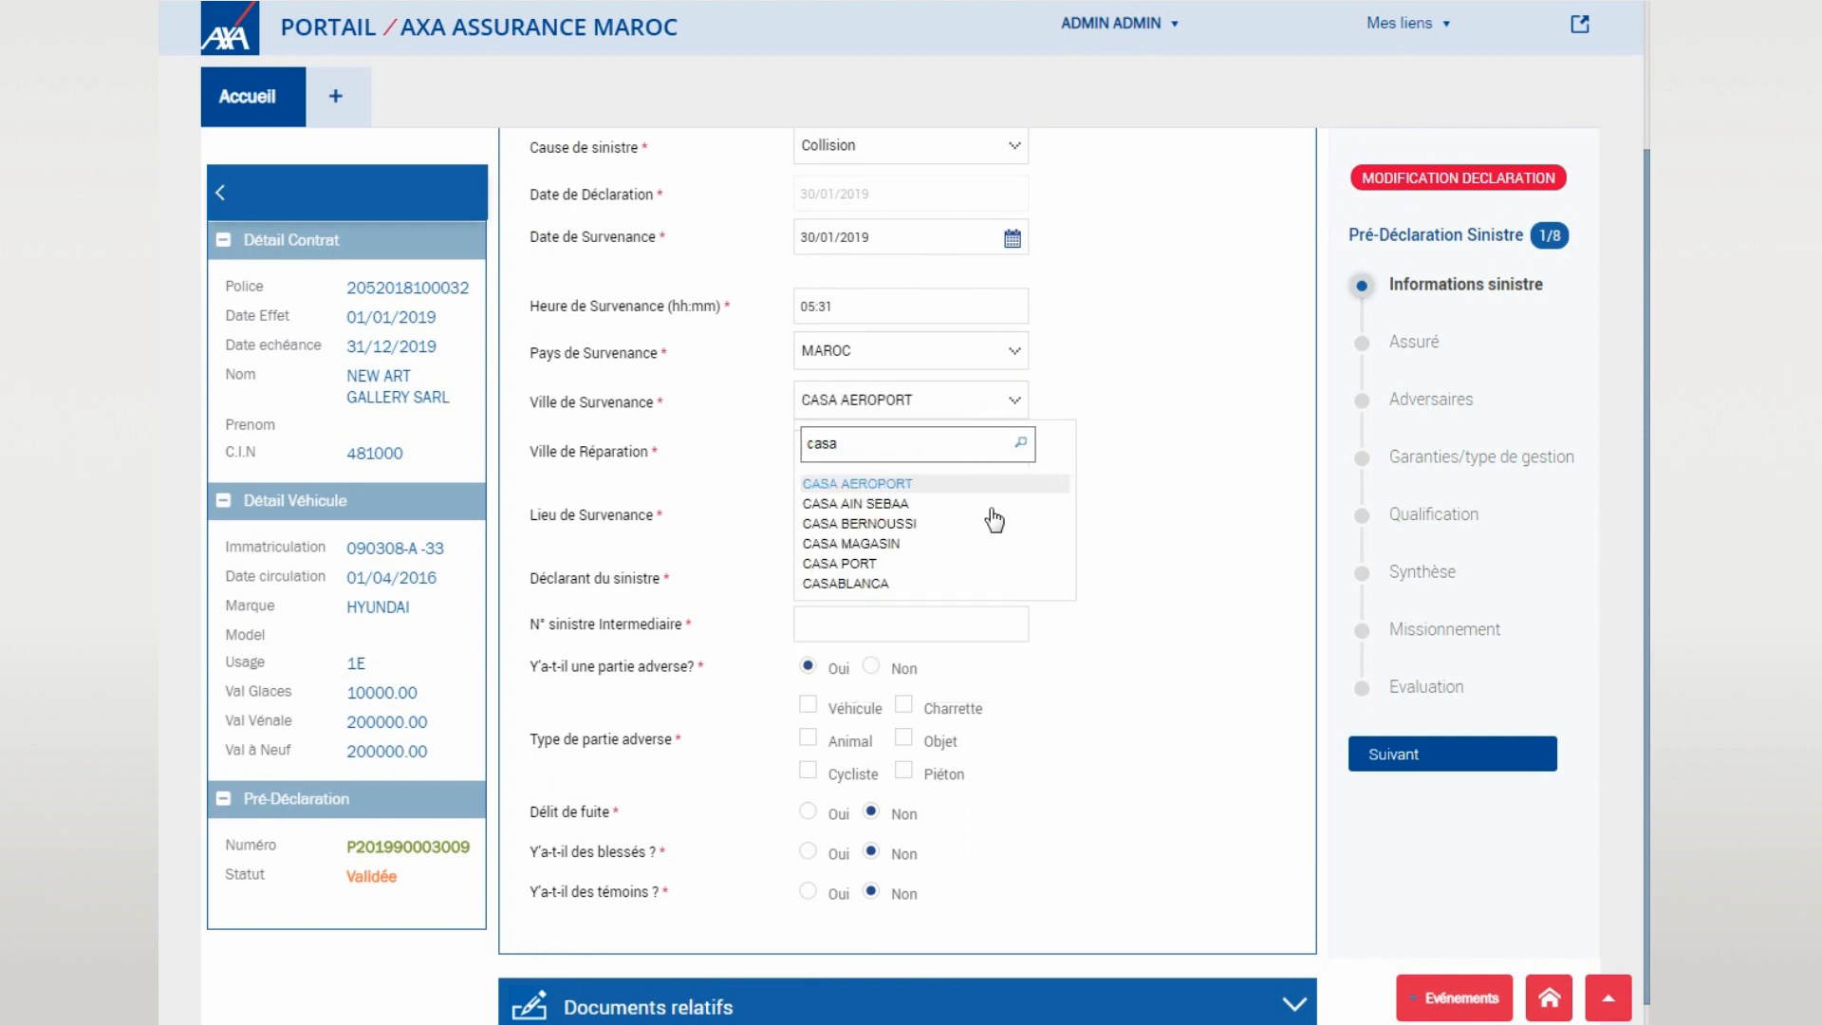
pyautogui.click(960, 583)
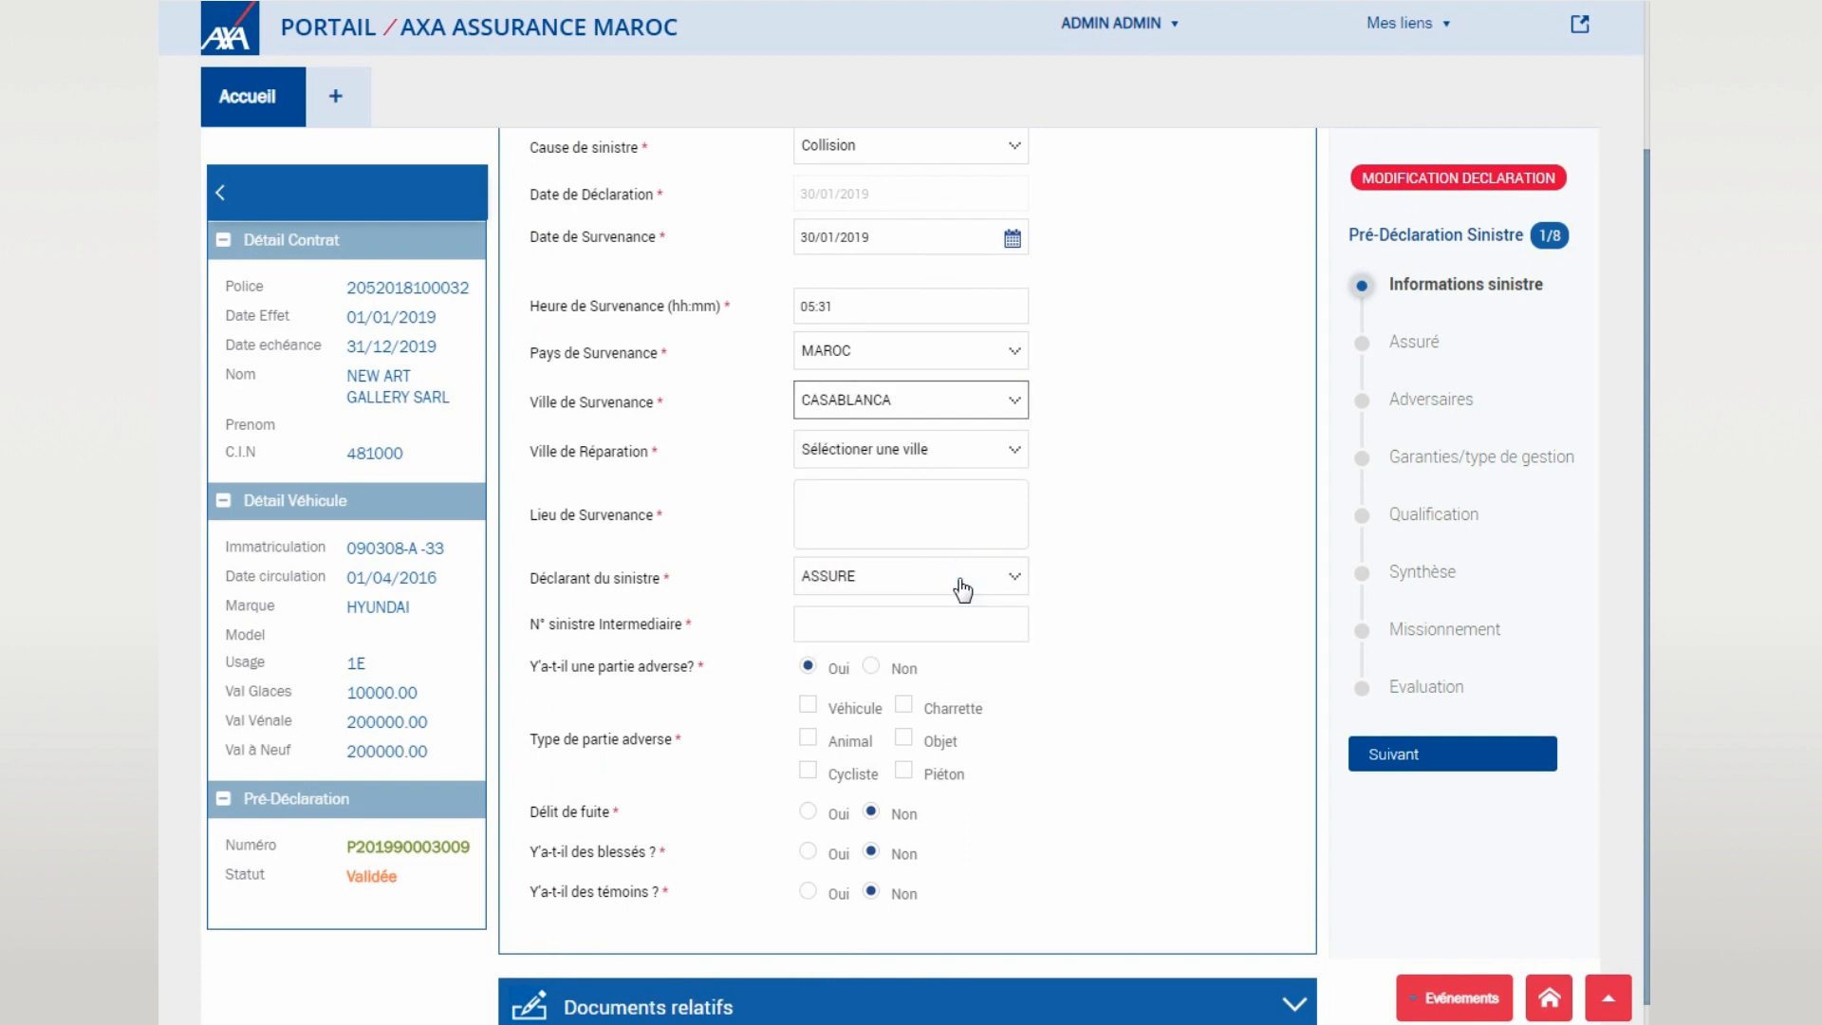
pyautogui.click(965, 465)
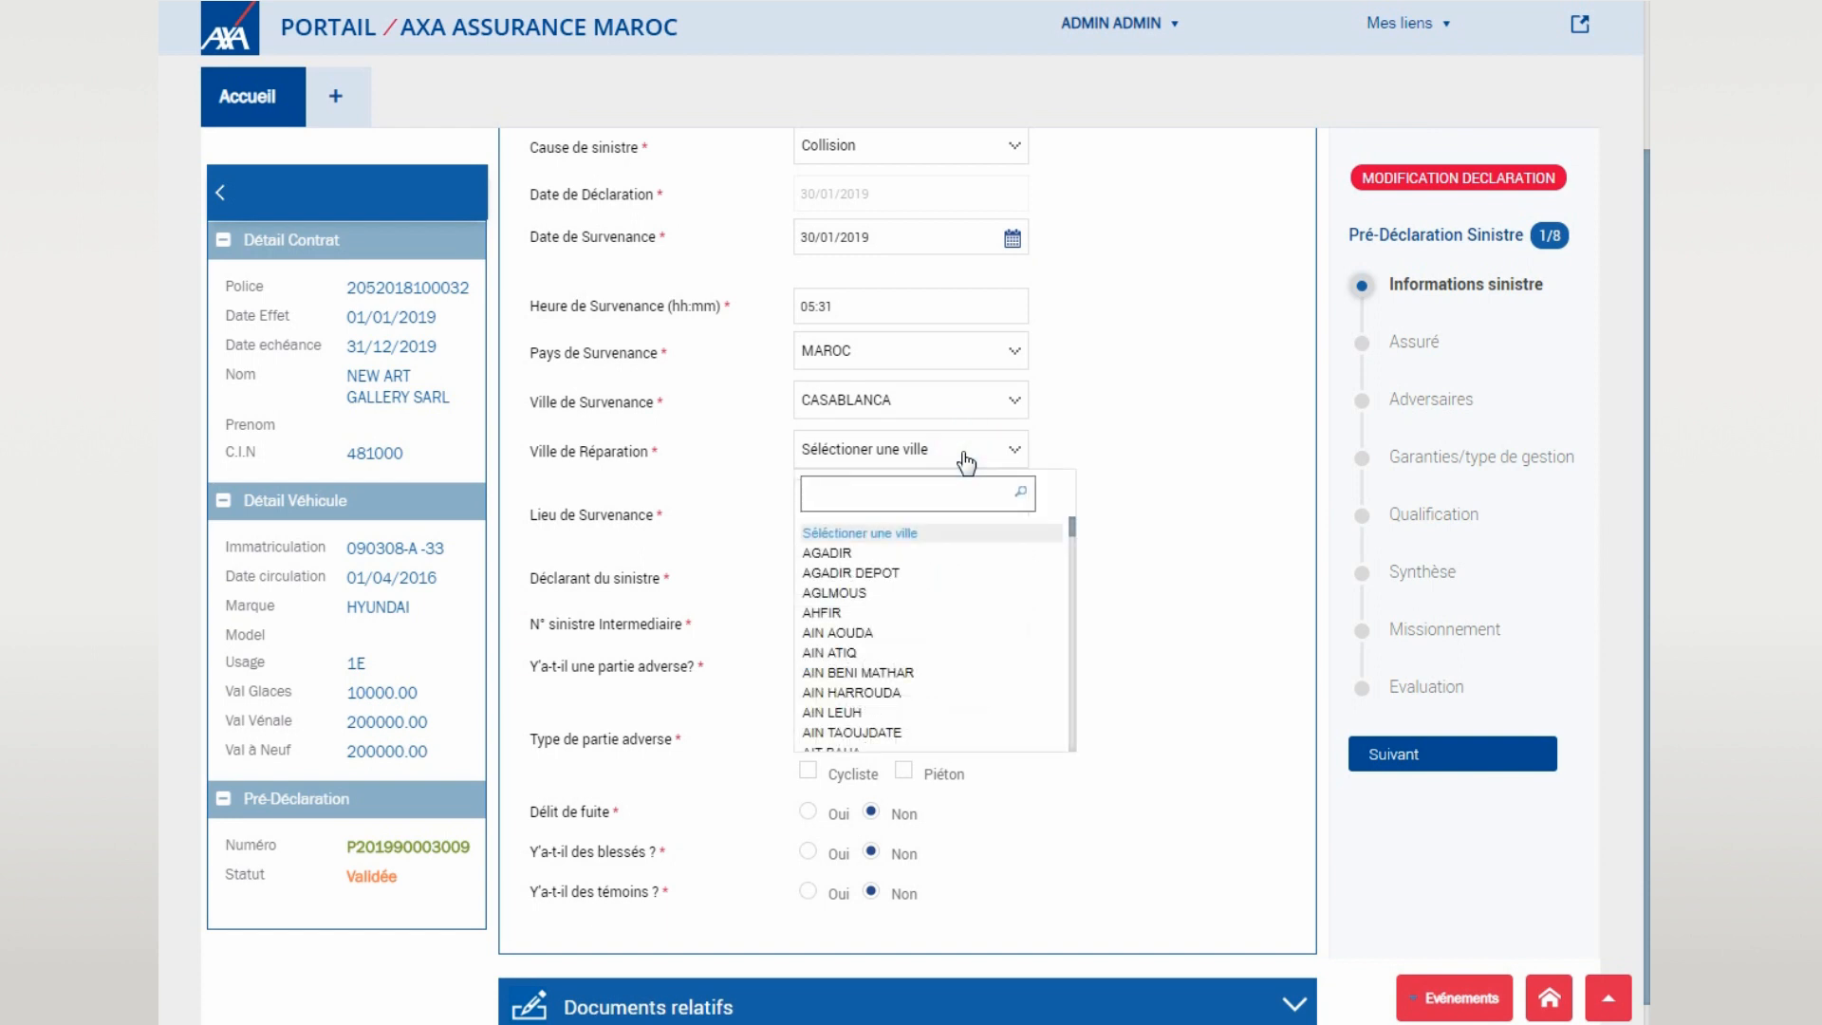
pyautogui.write('casa')
pyautogui.click(895, 632)
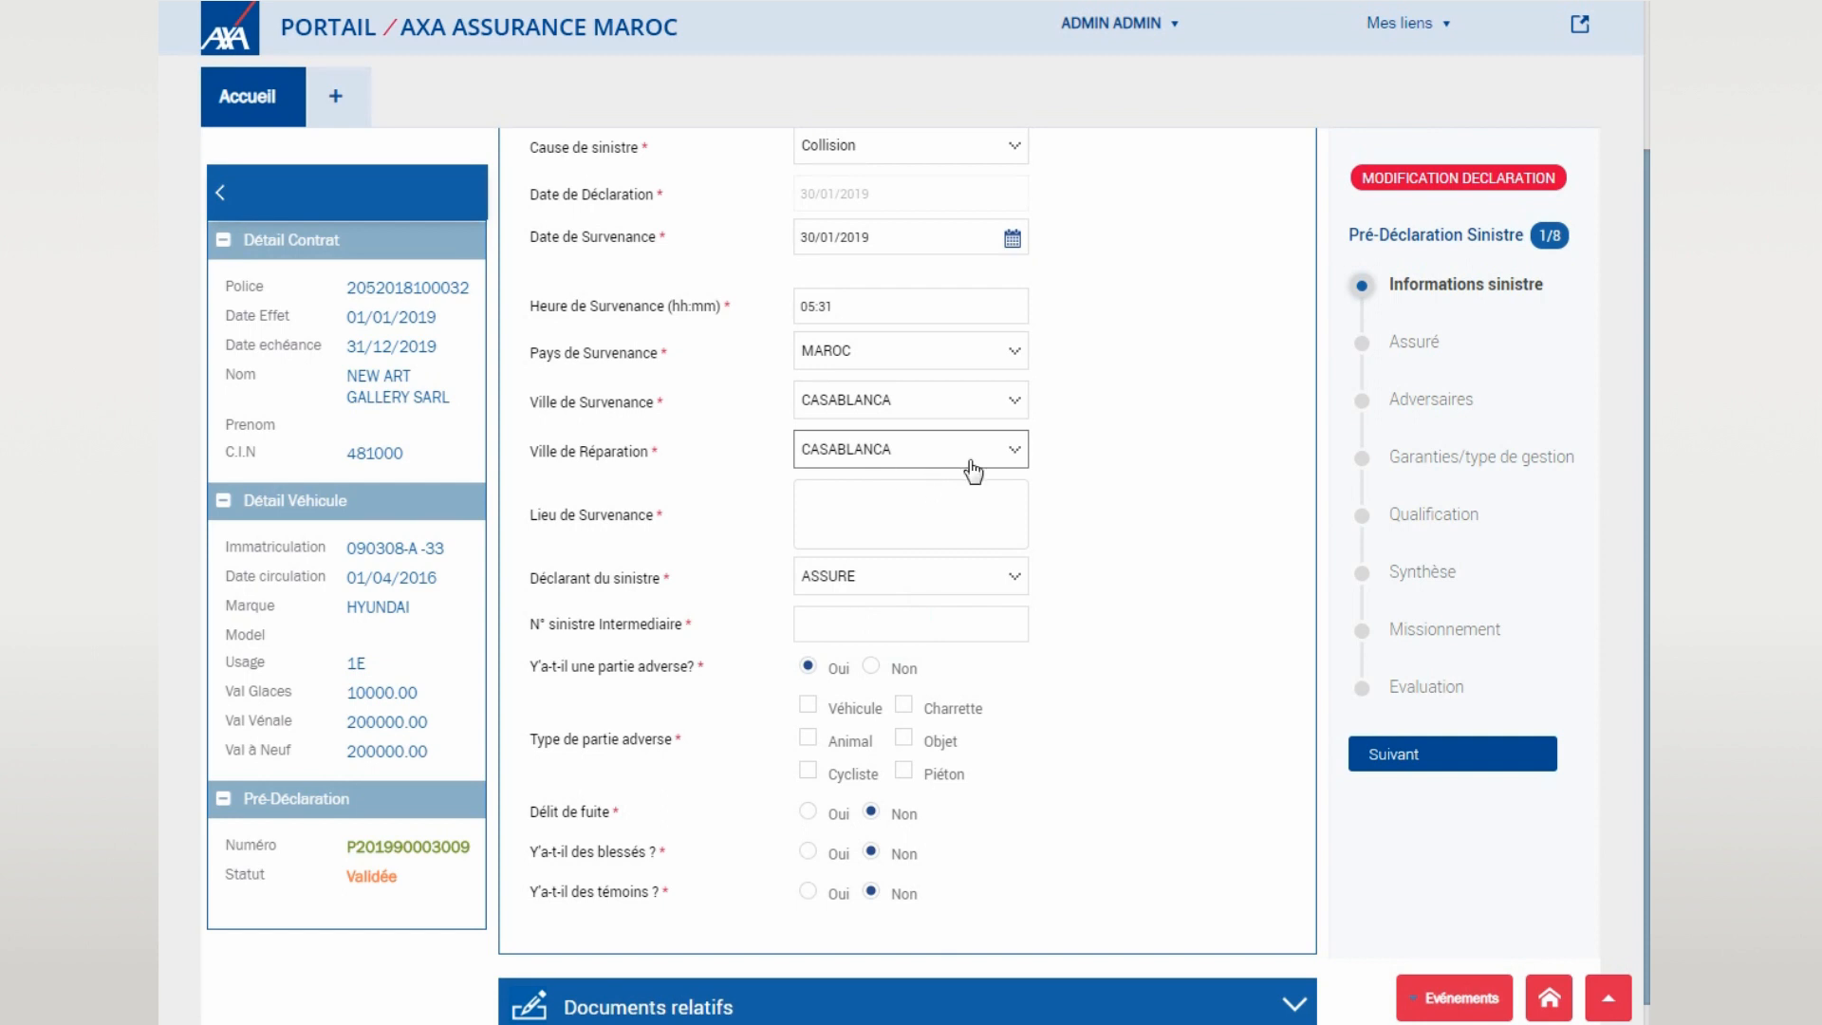
# - Enter 'avenue hassan 2' as incident location and 'nc' as intermediary claim number
pyautogui.click(968, 497)
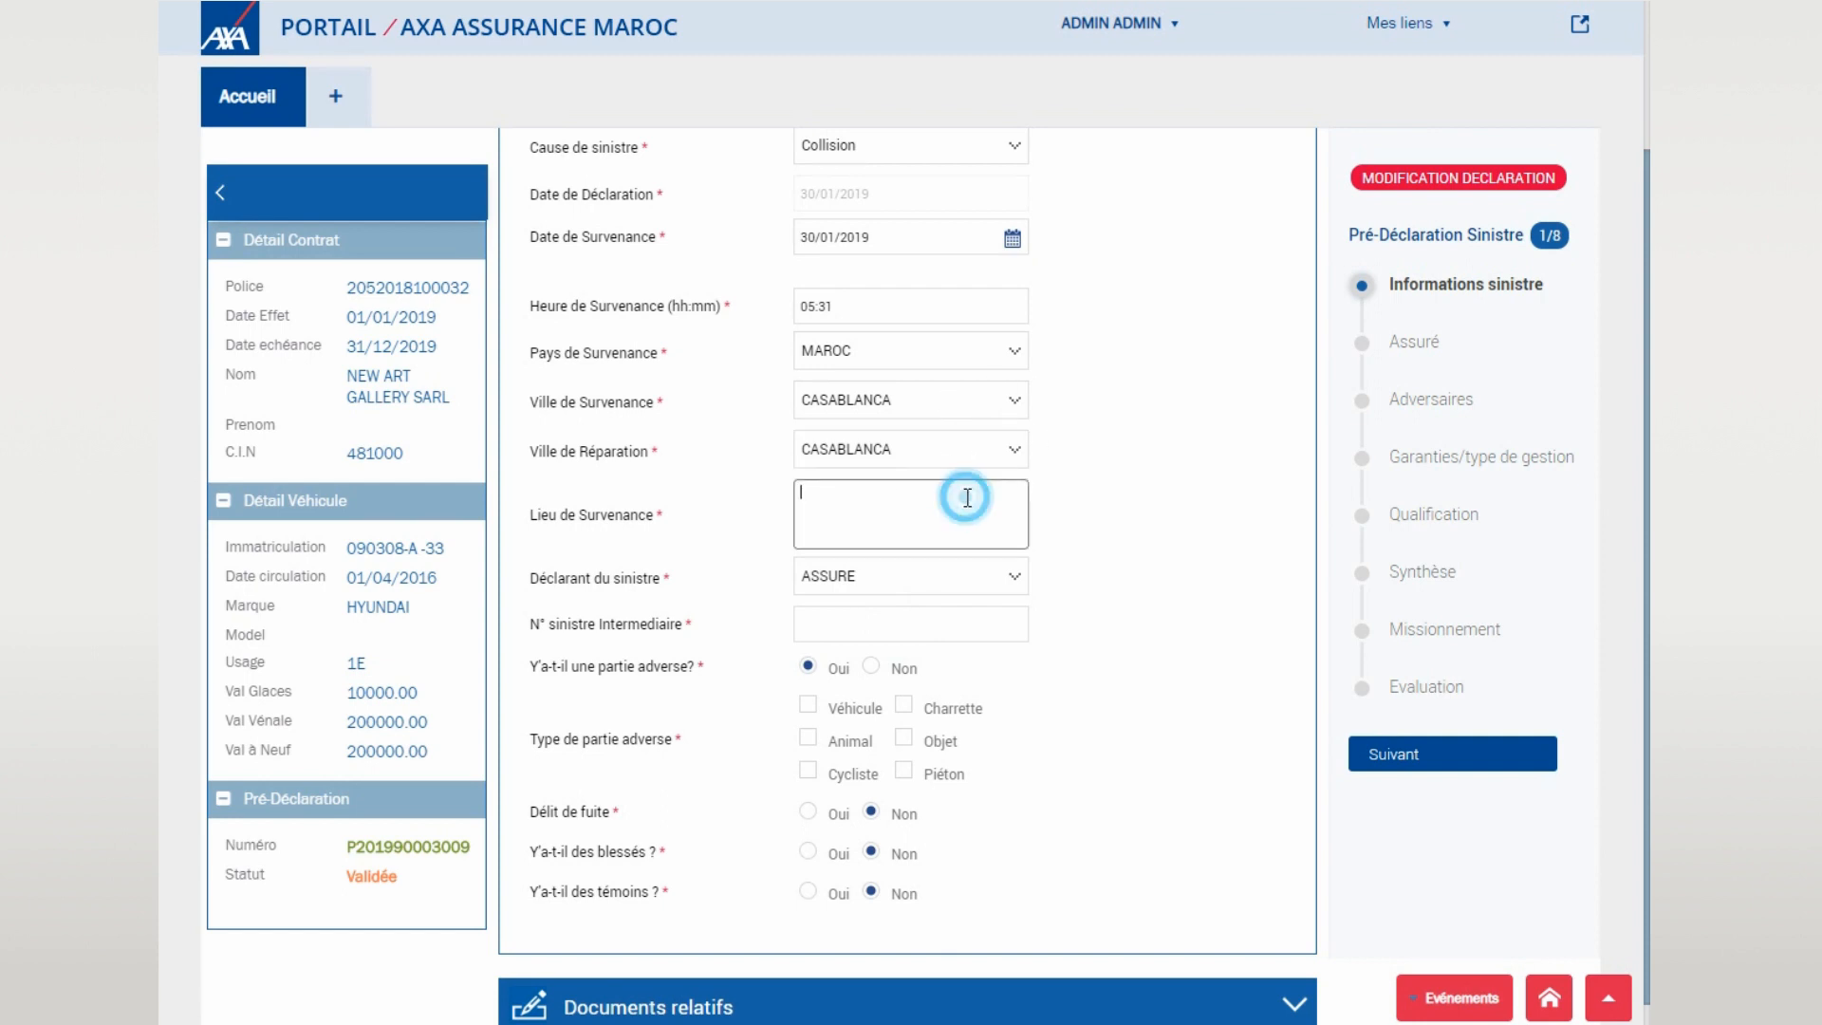
pyautogui.write('avenue hassan 2')
pyautogui.click(886, 627)
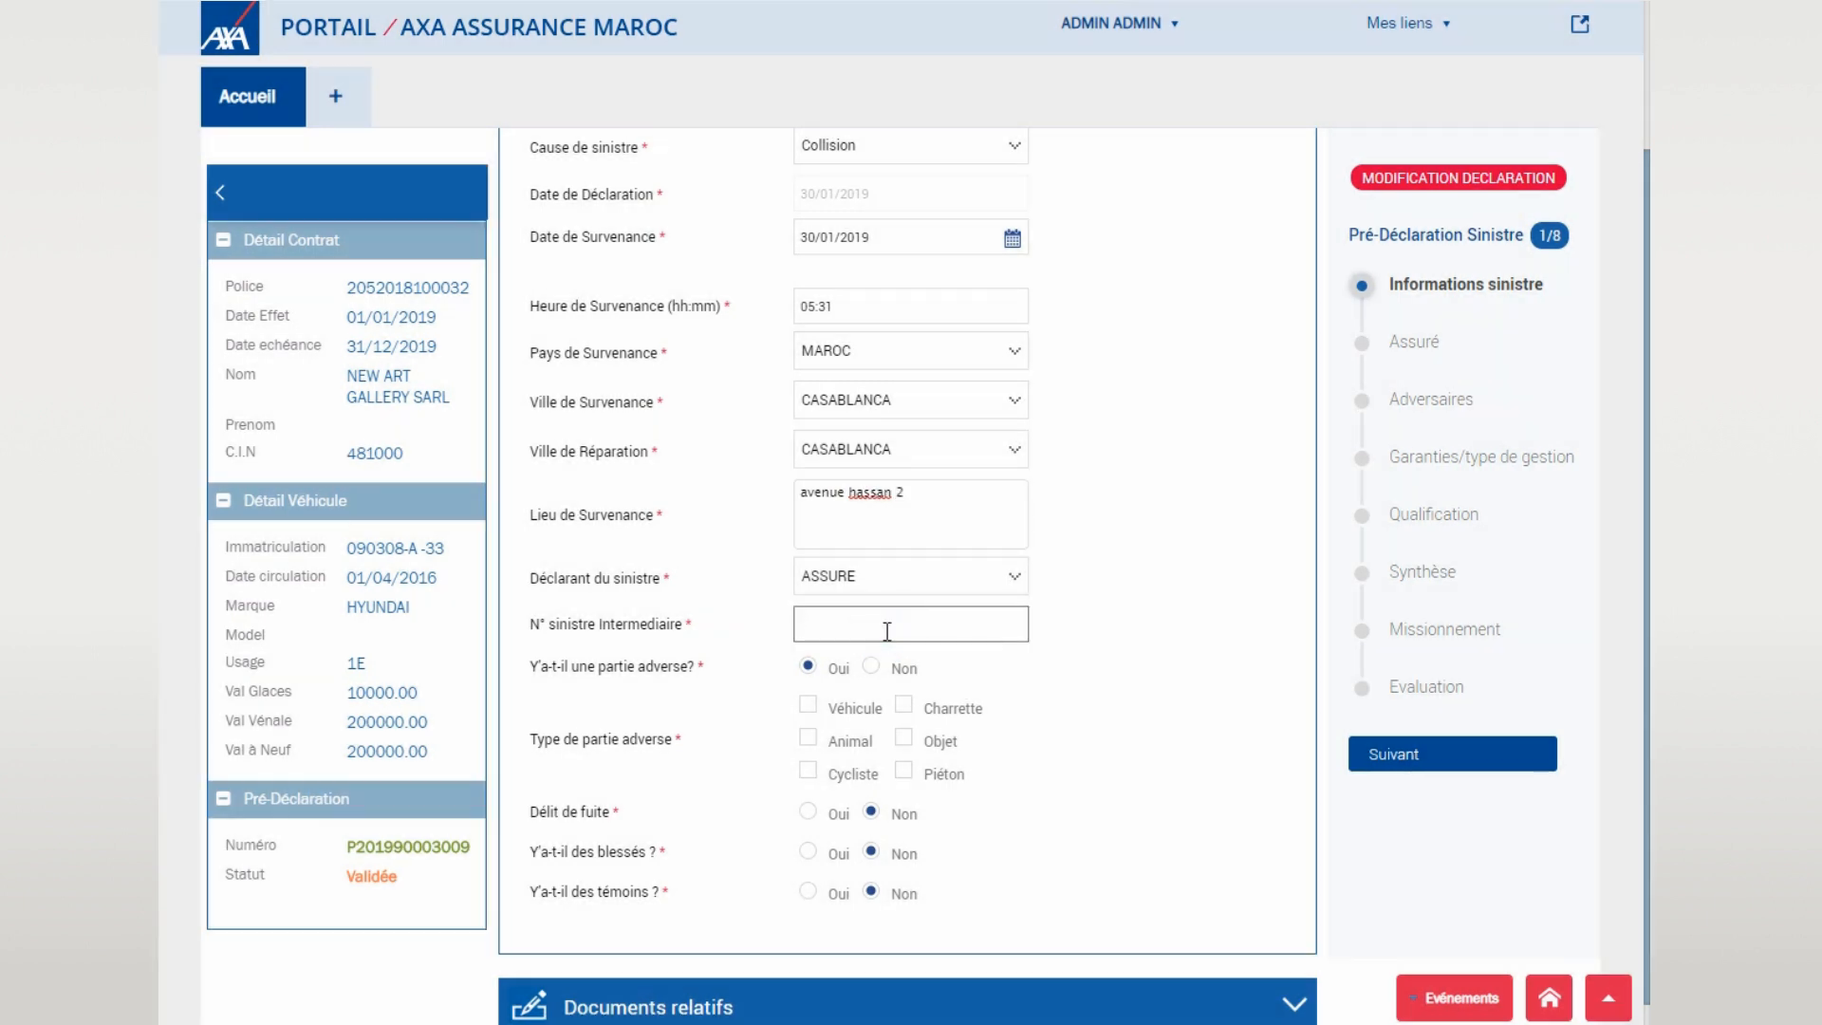
pyautogui.write('nc')
# - Declare a vehicle-only adverse party and set the vehicles involved to two
pyautogui.scroll(-1, 1065, 550)
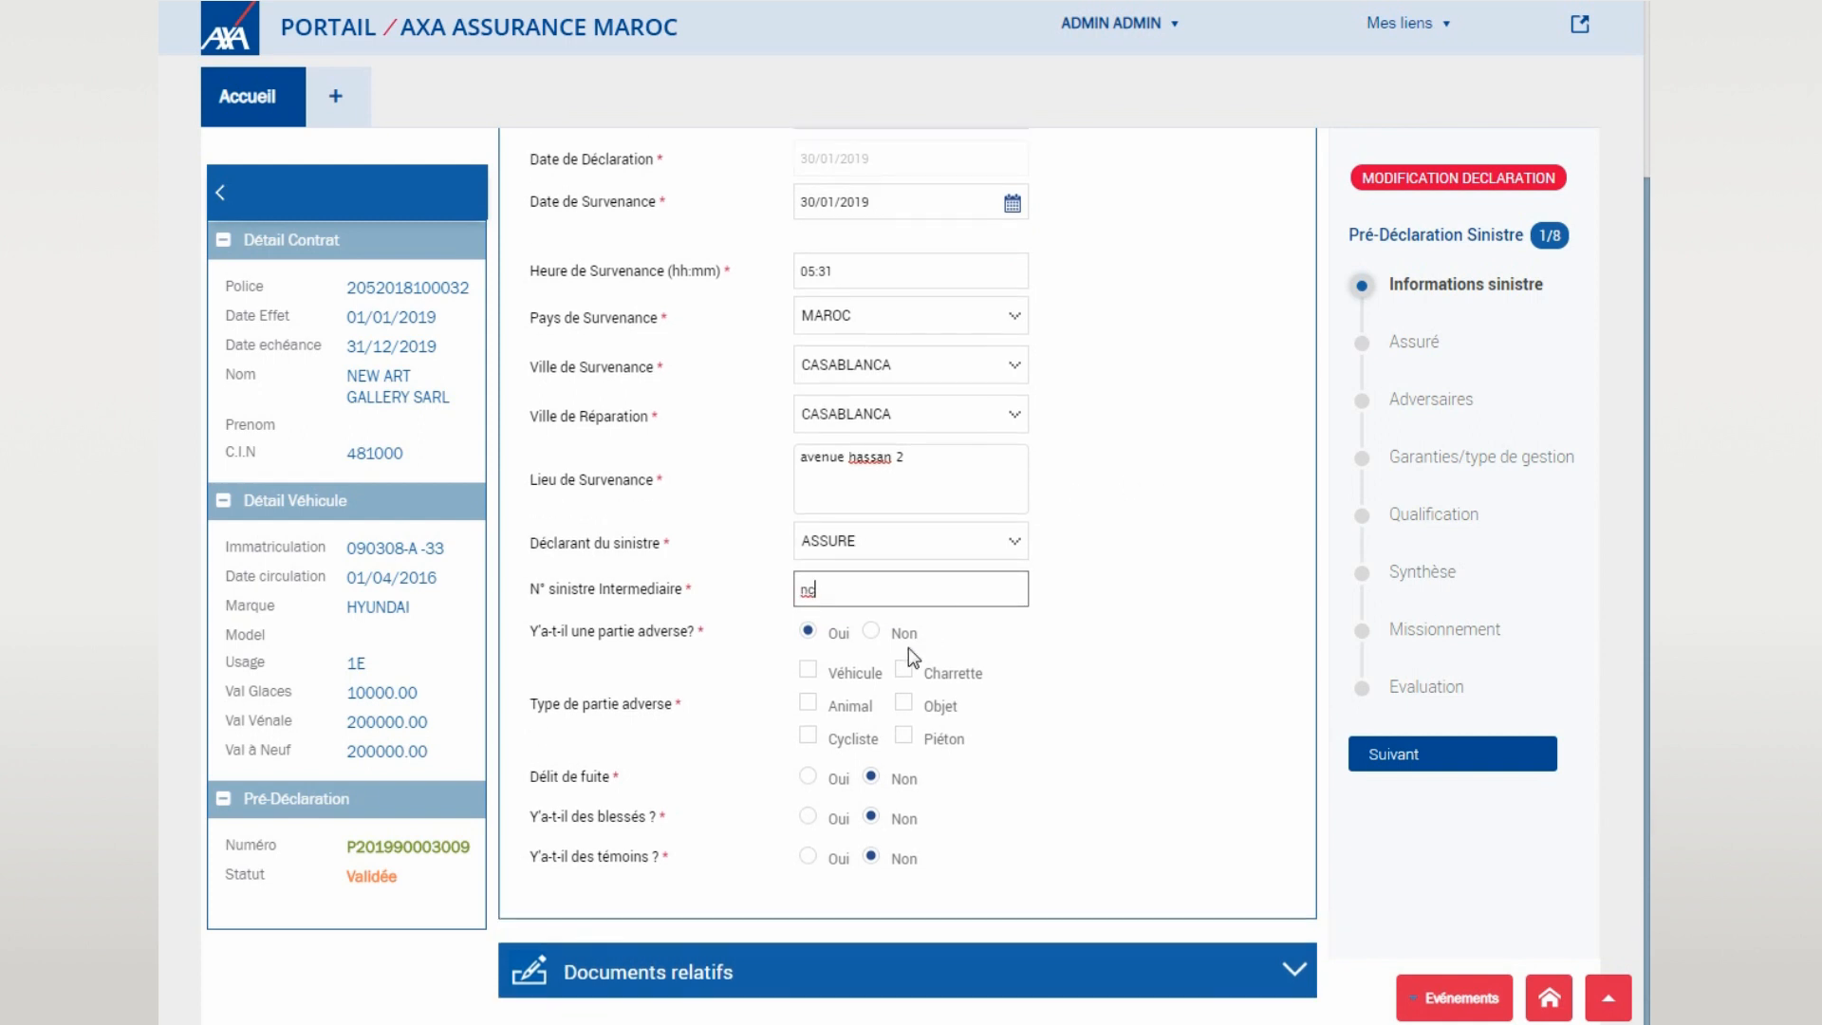
pyautogui.click(871, 631)
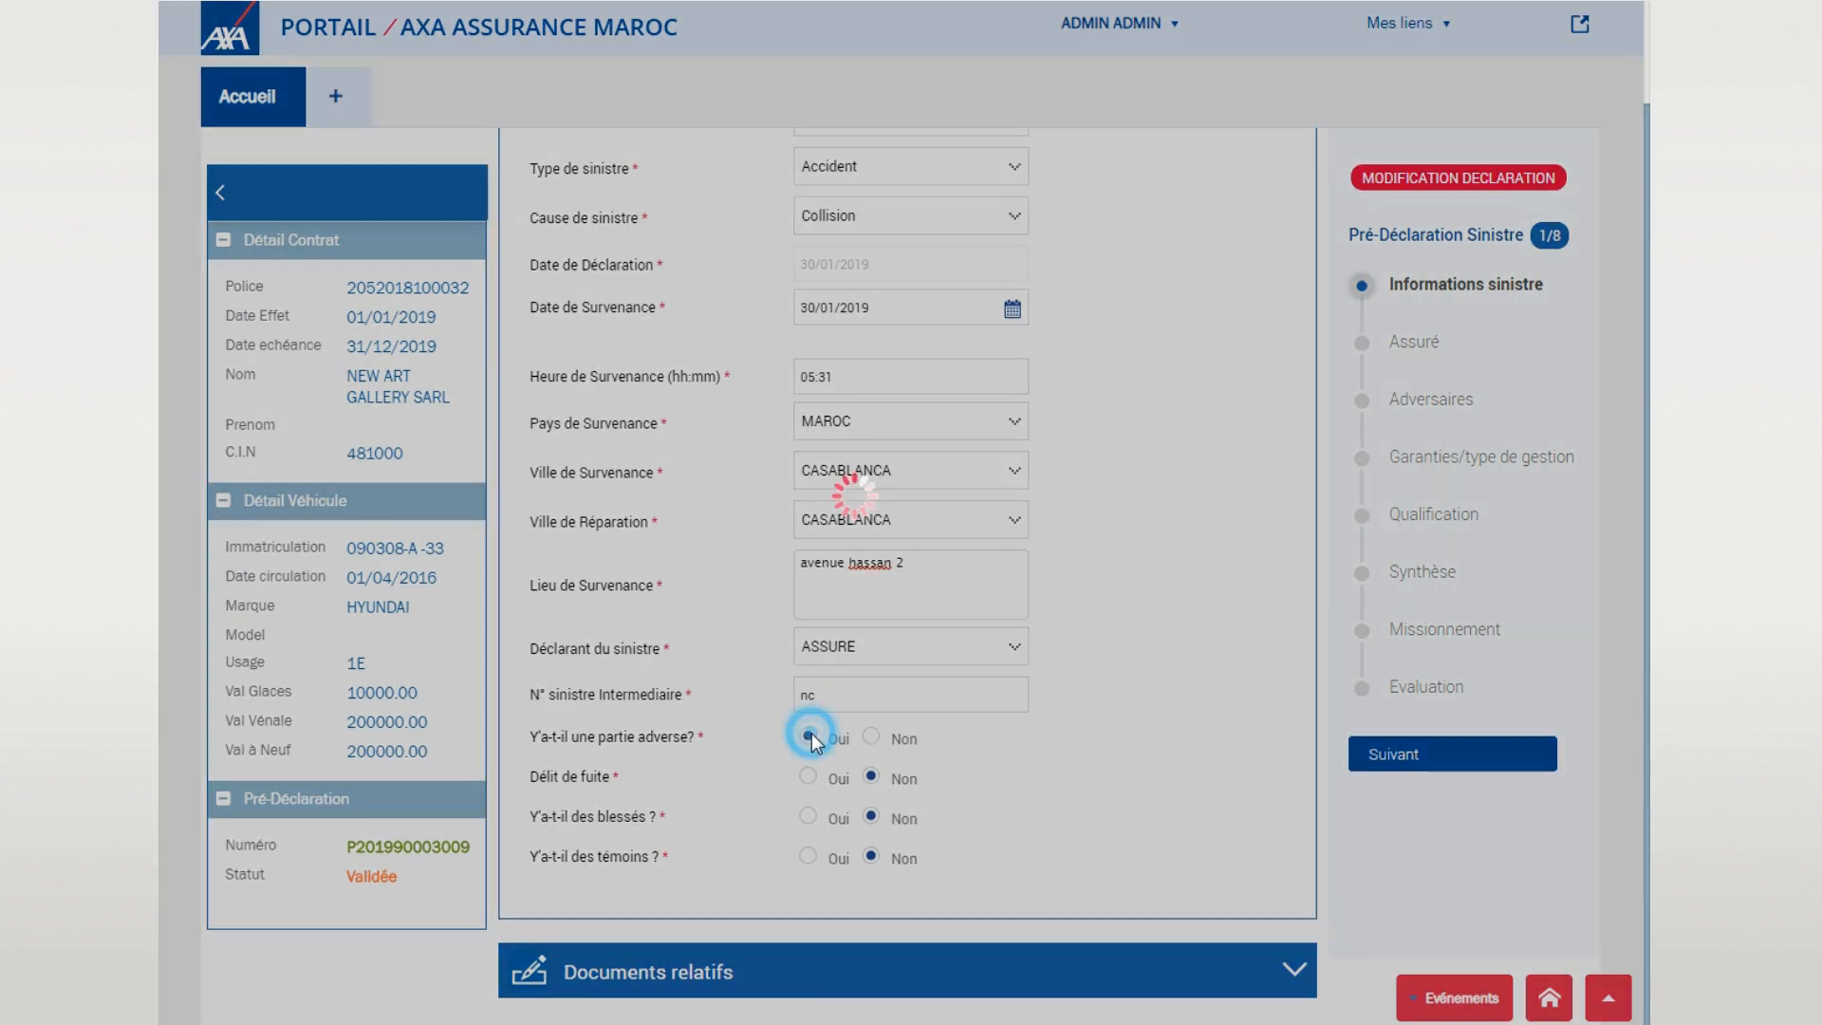
pyautogui.click(810, 734)
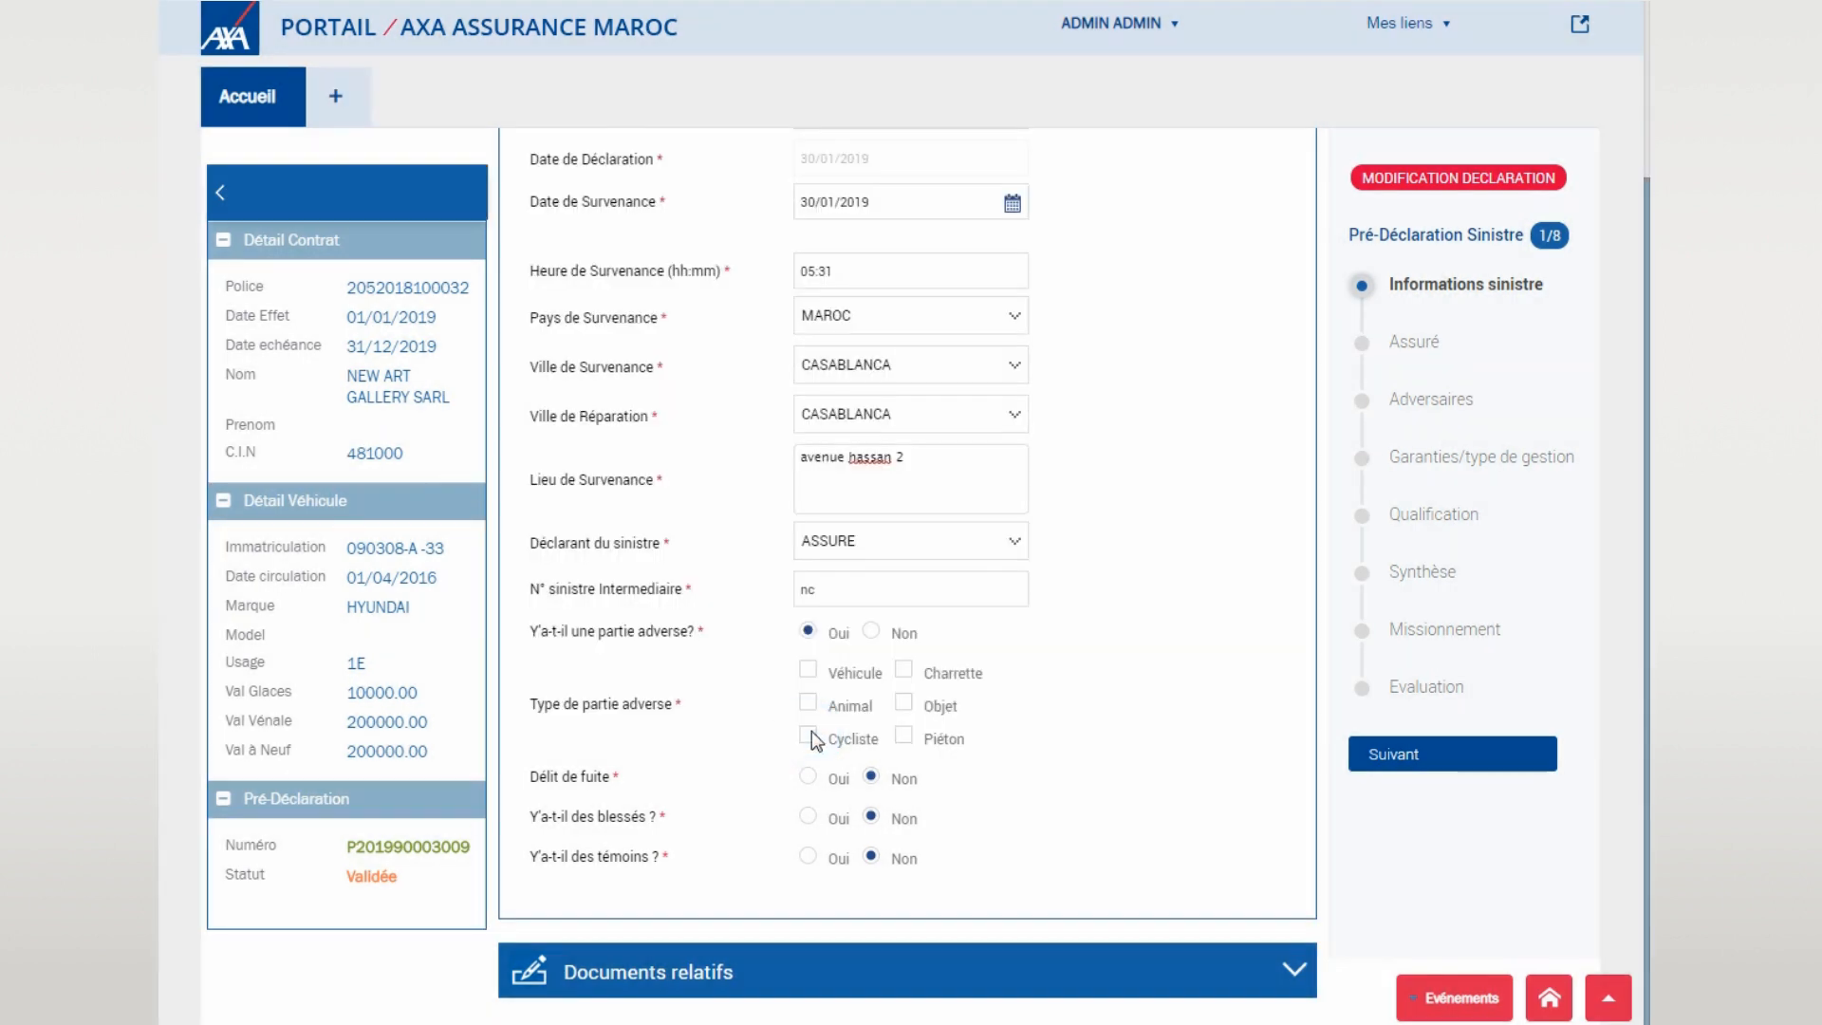
pyautogui.click(833, 671)
pyautogui.click(852, 706)
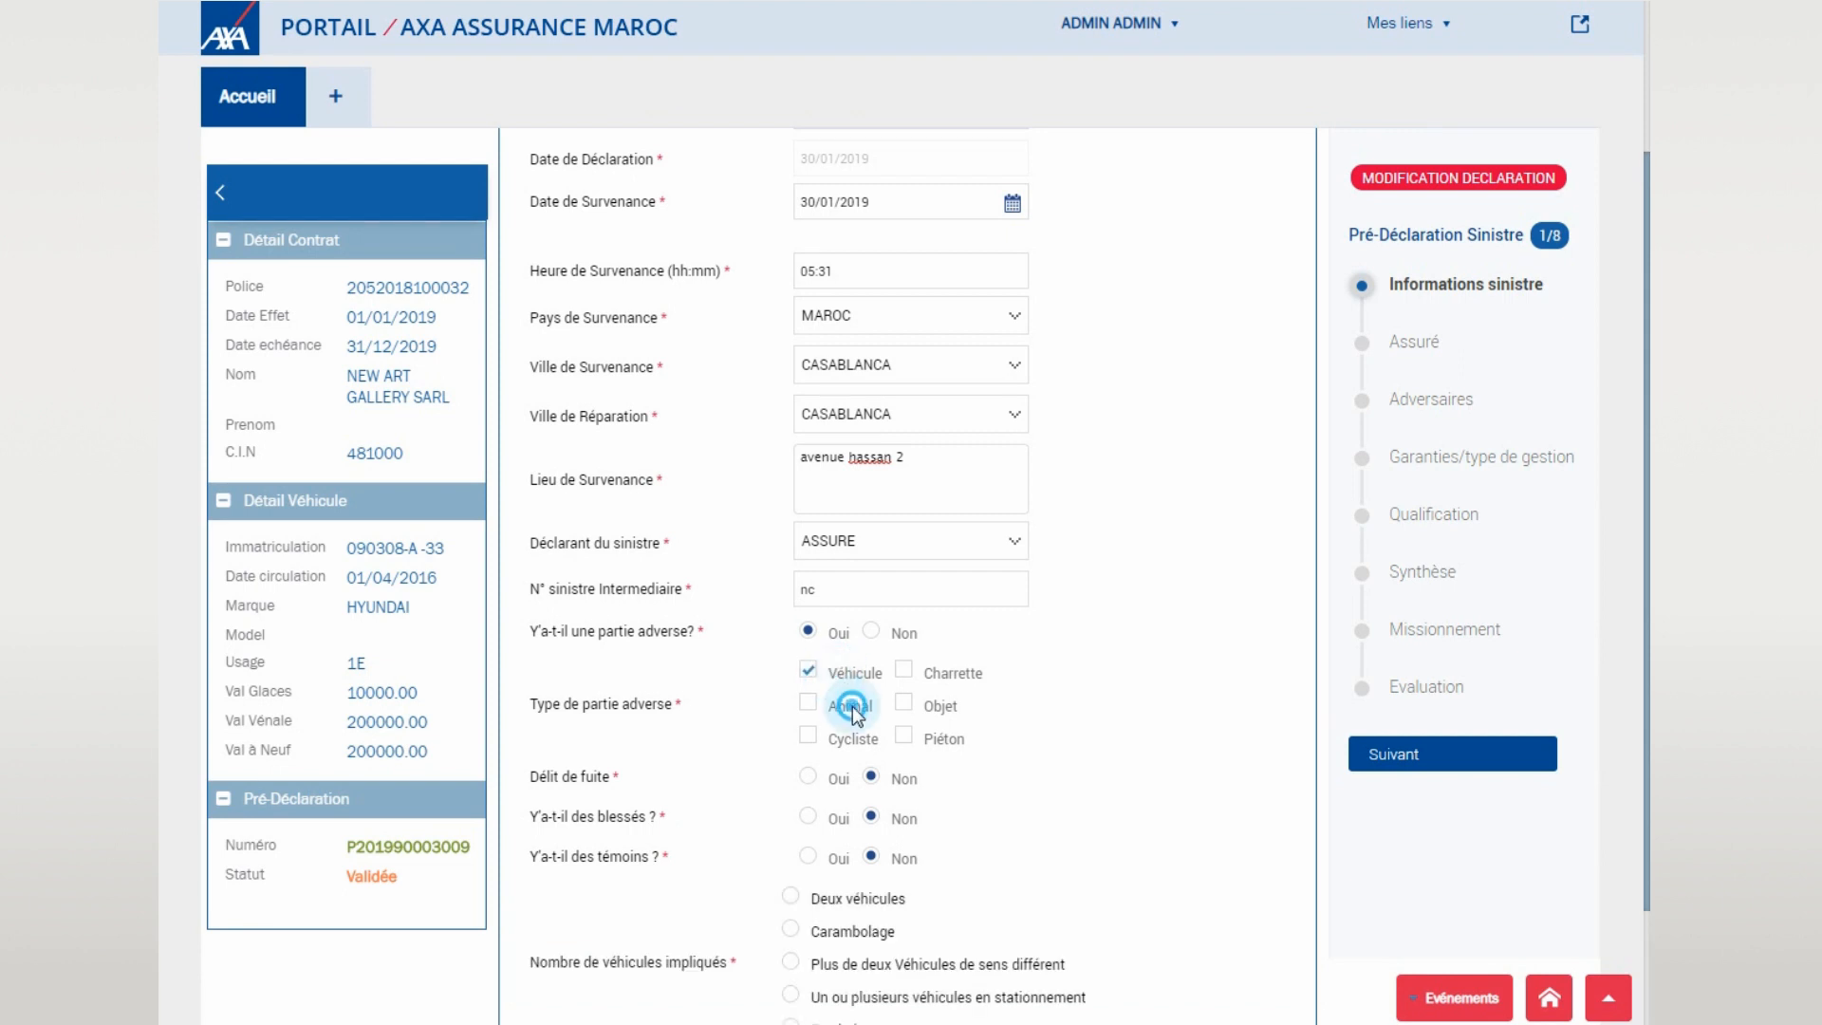
pyautogui.click(913, 702)
pyautogui.click(810, 704)
pyautogui.scroll(-2, 1096, 579)
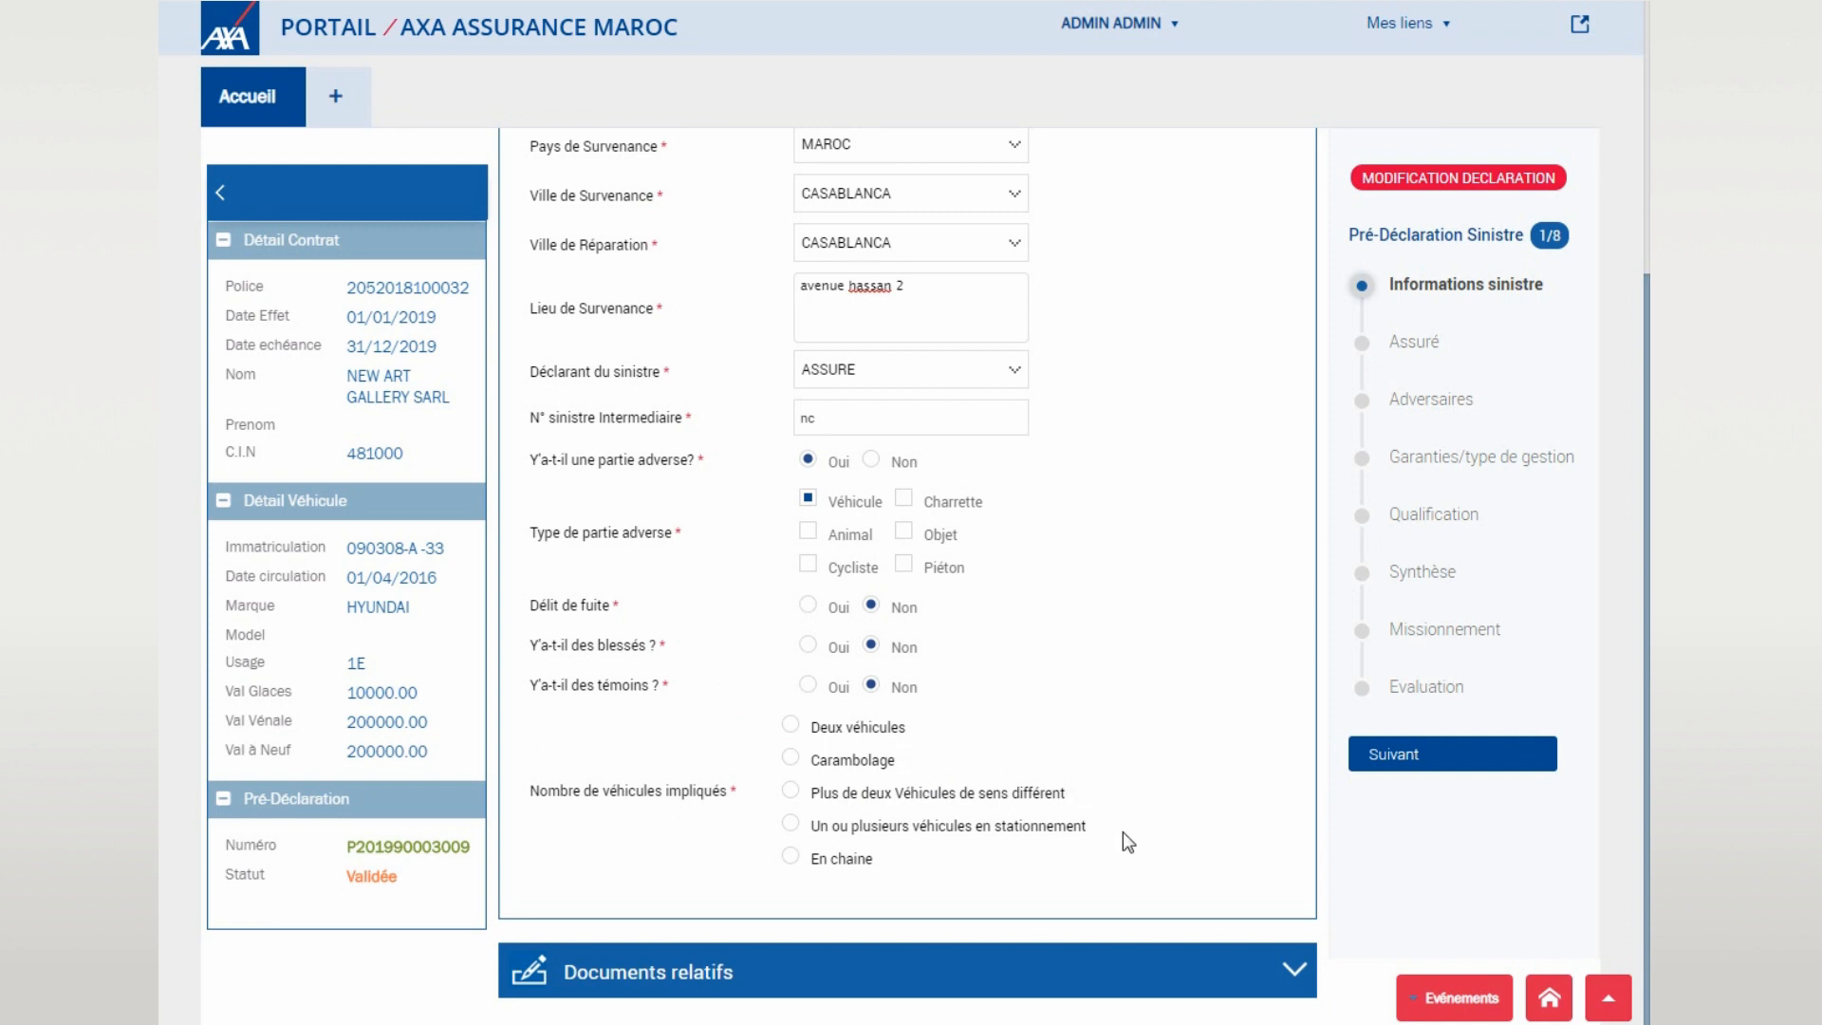
pyautogui.click(835, 730)
# - Move to the Assuré step and keep the insured as the driver
pyautogui.click(1441, 762)
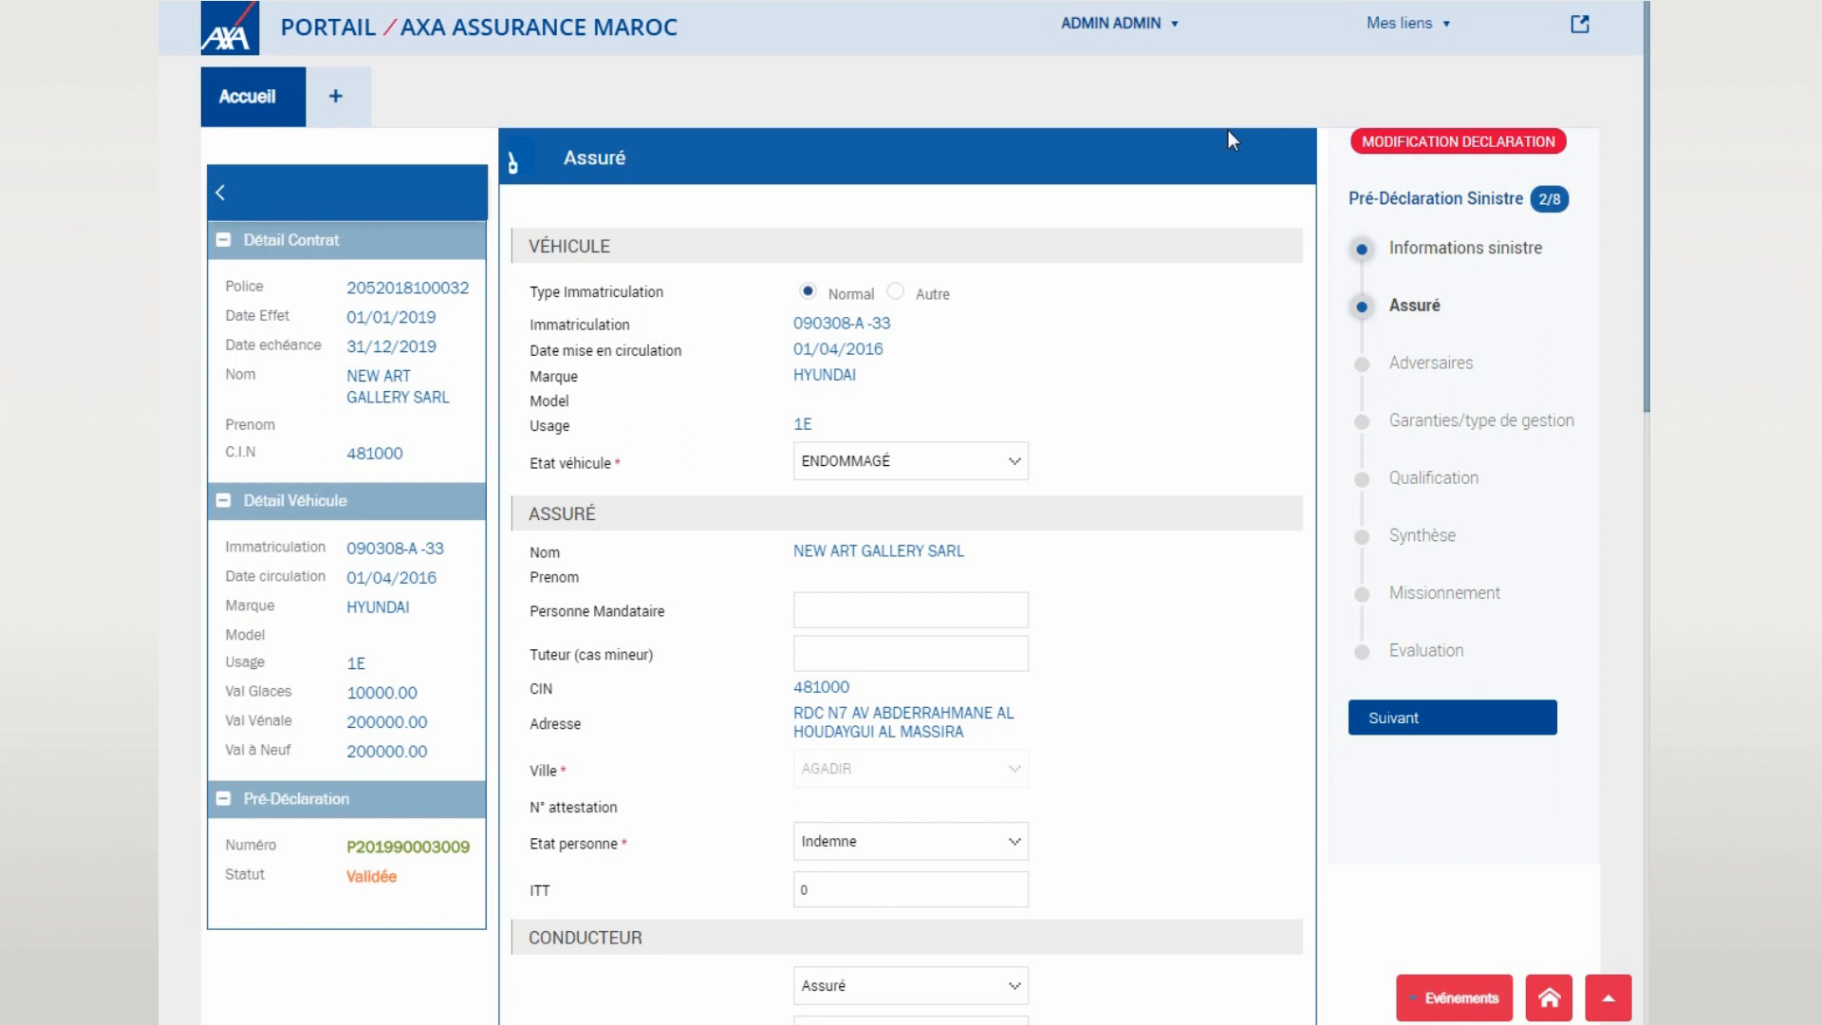
pyautogui.scroll(-1, 1192, 219)
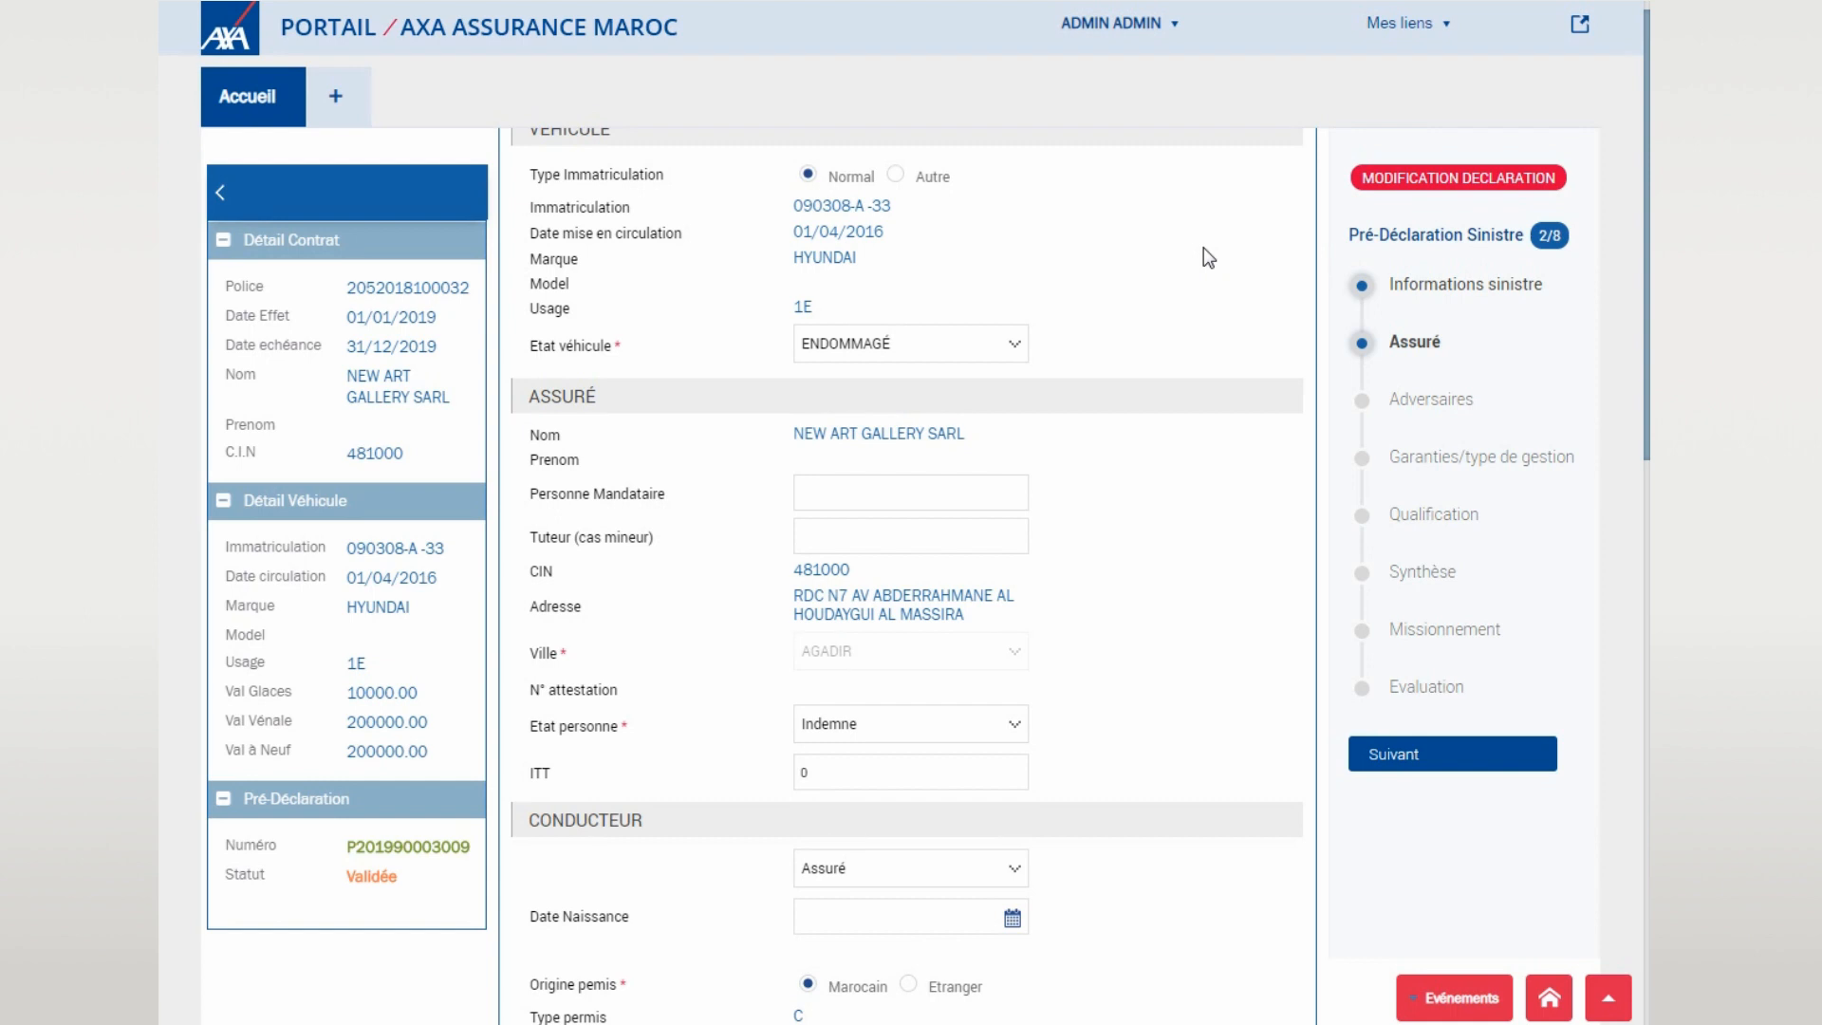
pyautogui.scroll(-3, 1204, 248)
pyautogui.scroll(-3, 1190, 229)
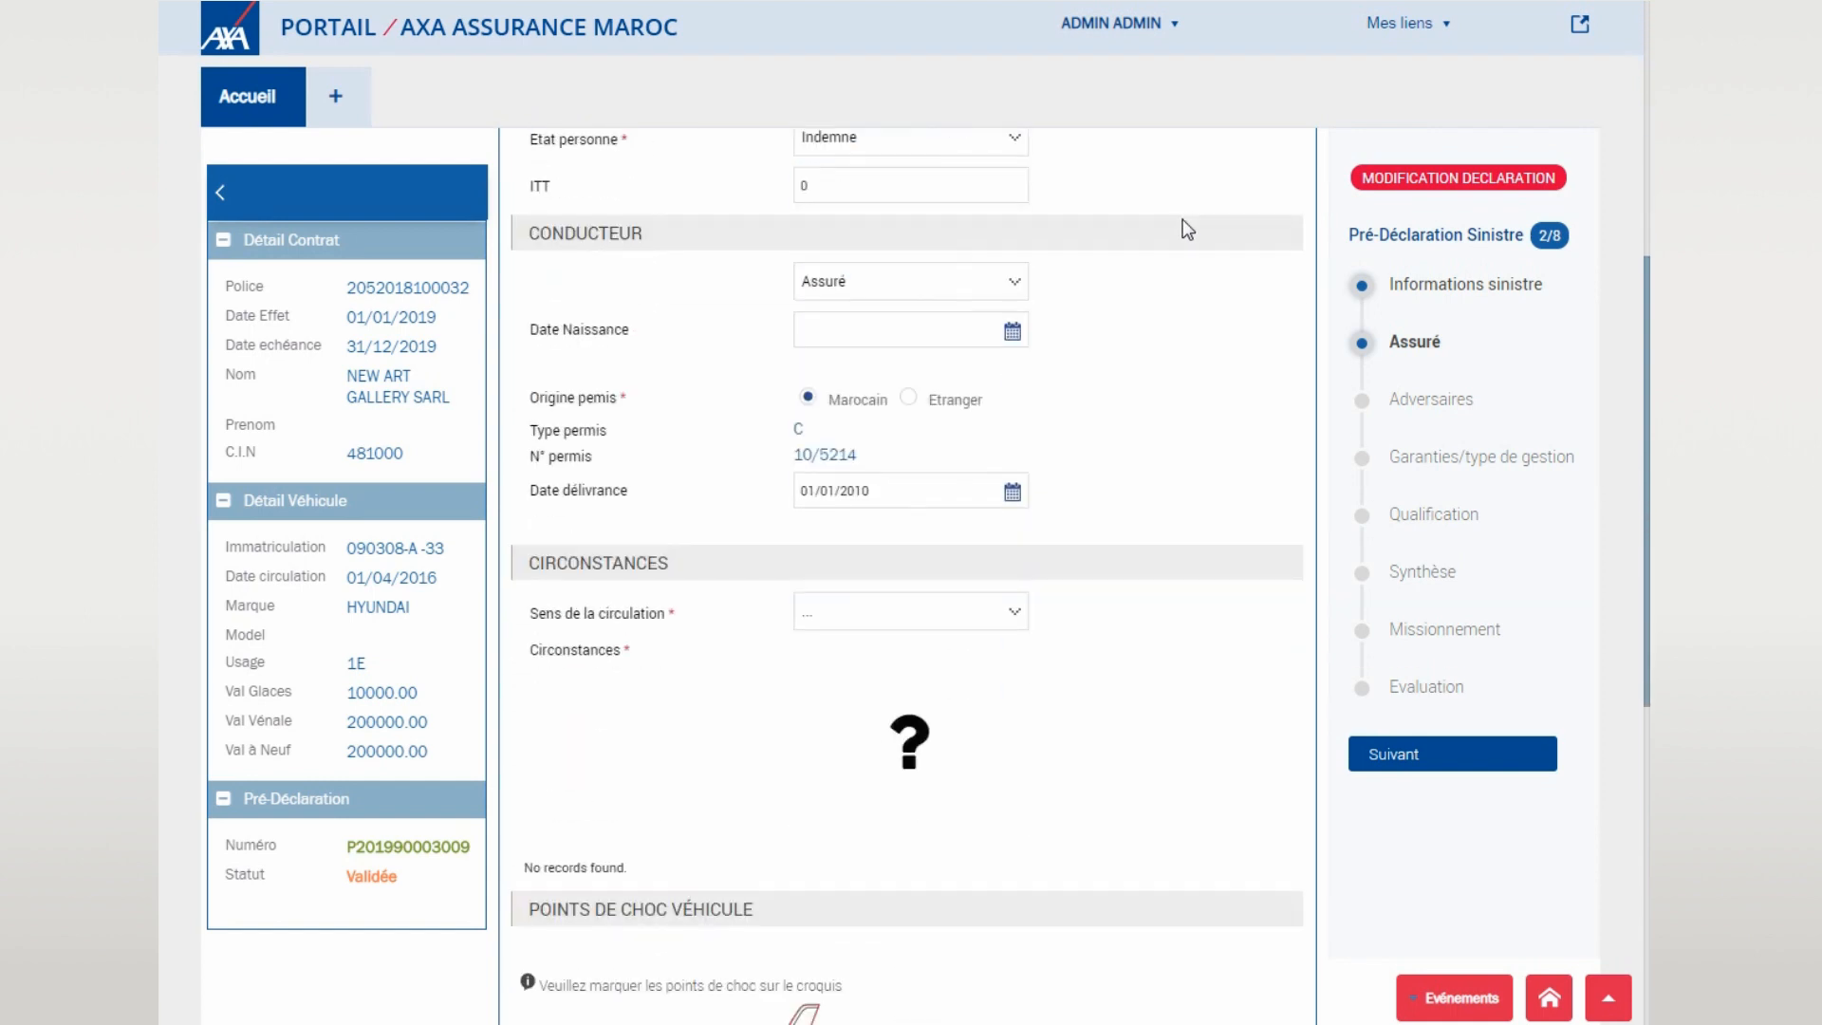
pyautogui.click(923, 302)
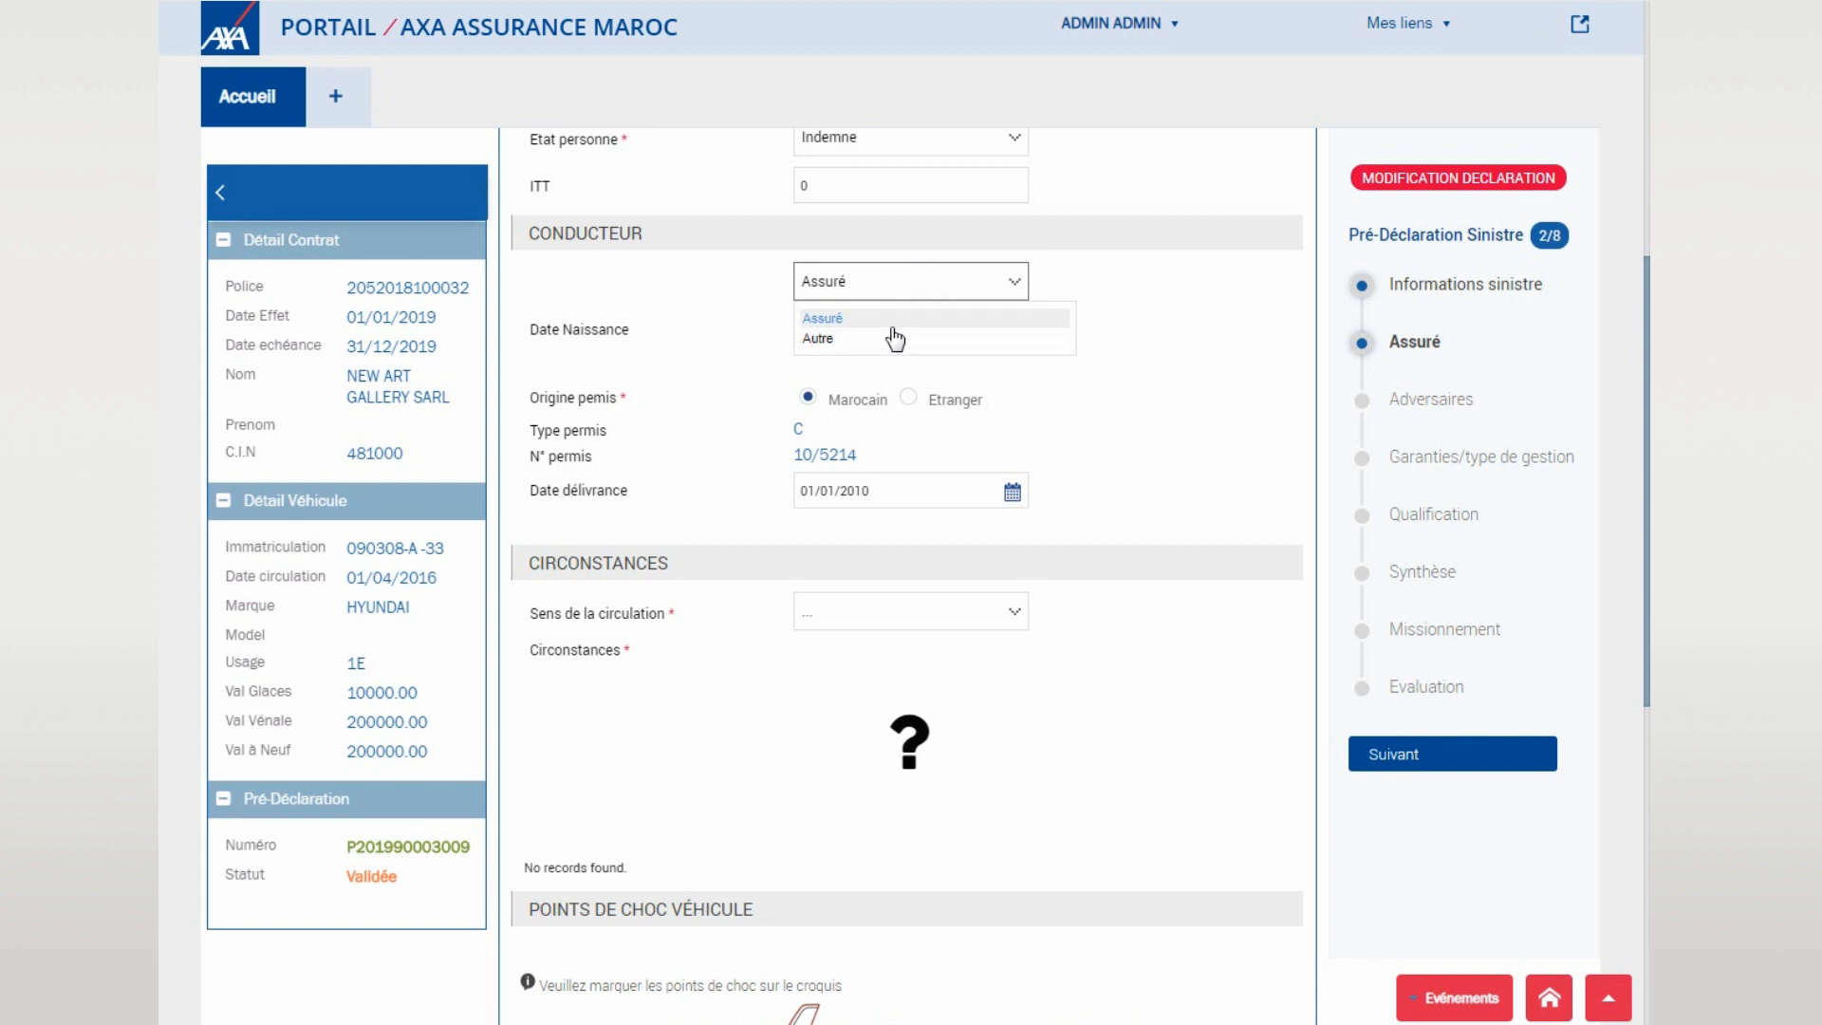
pyautogui.click(892, 340)
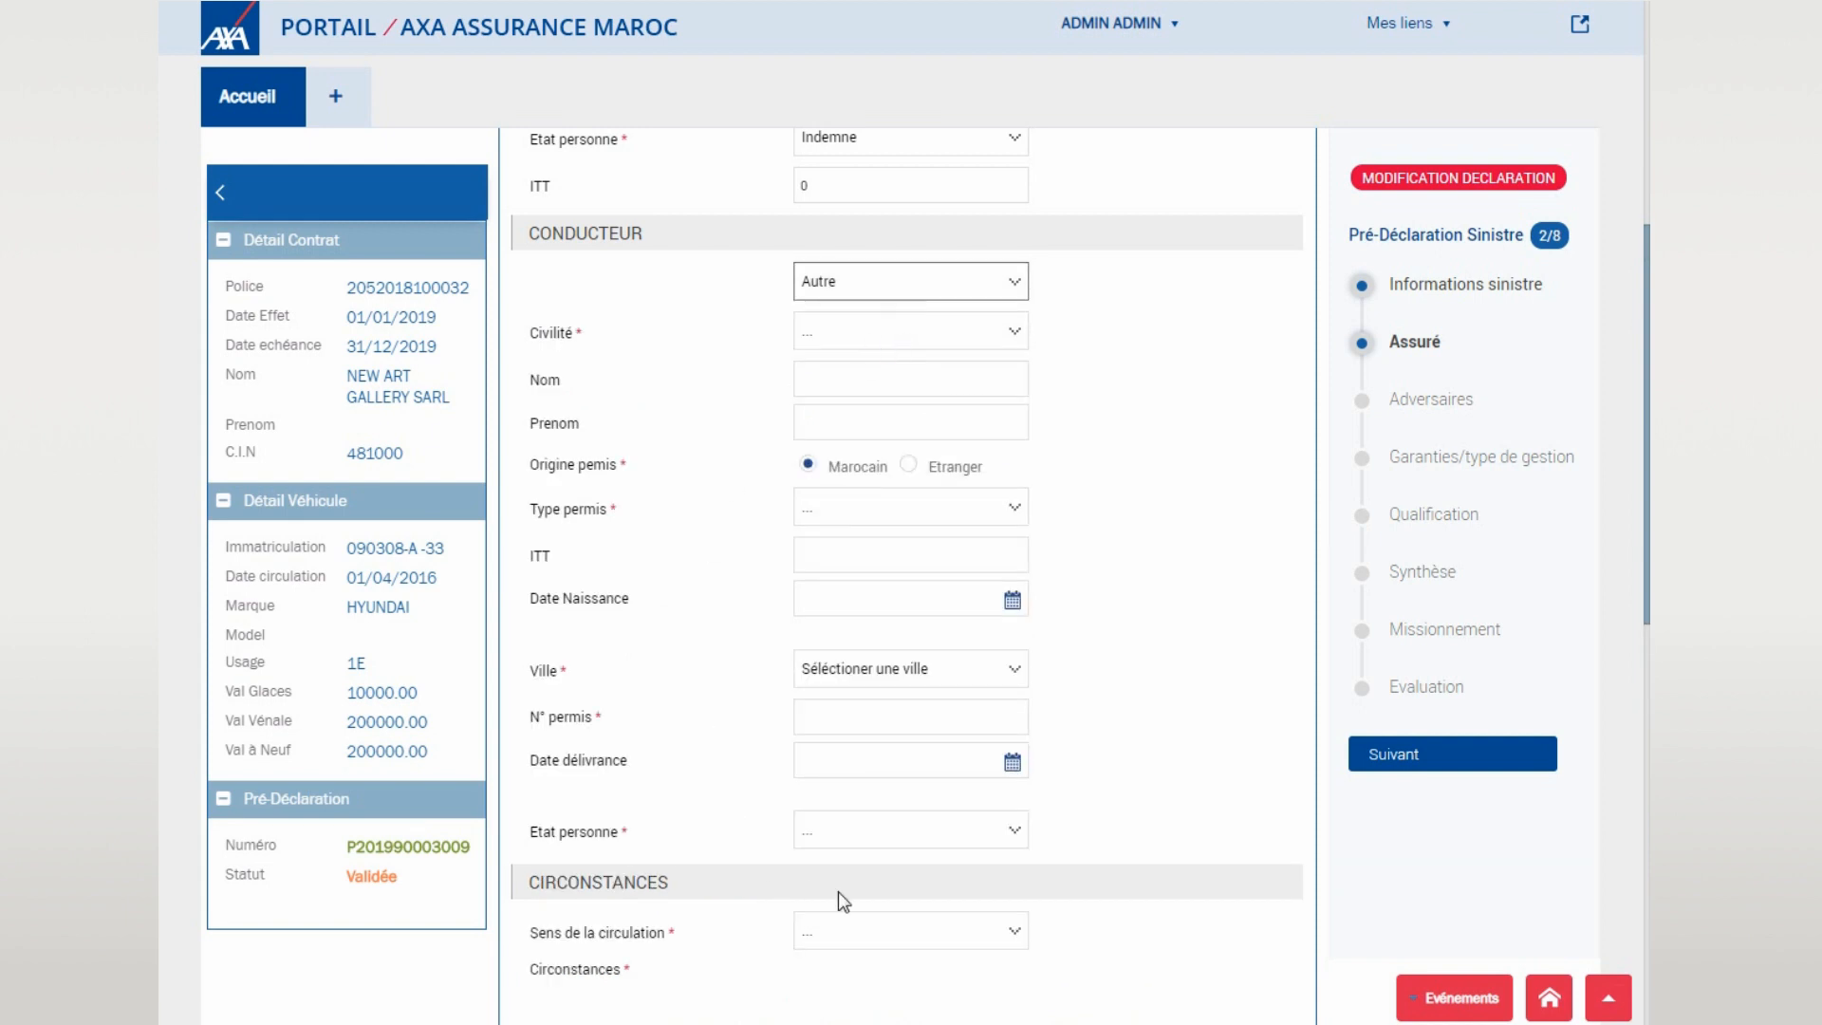
pyautogui.click(943, 275)
pyautogui.click(951, 315)
# - Set traffic direction to Meme sens et meme file and mark the insured as hit from behind
pyautogui.scroll(-3, 1077, 351)
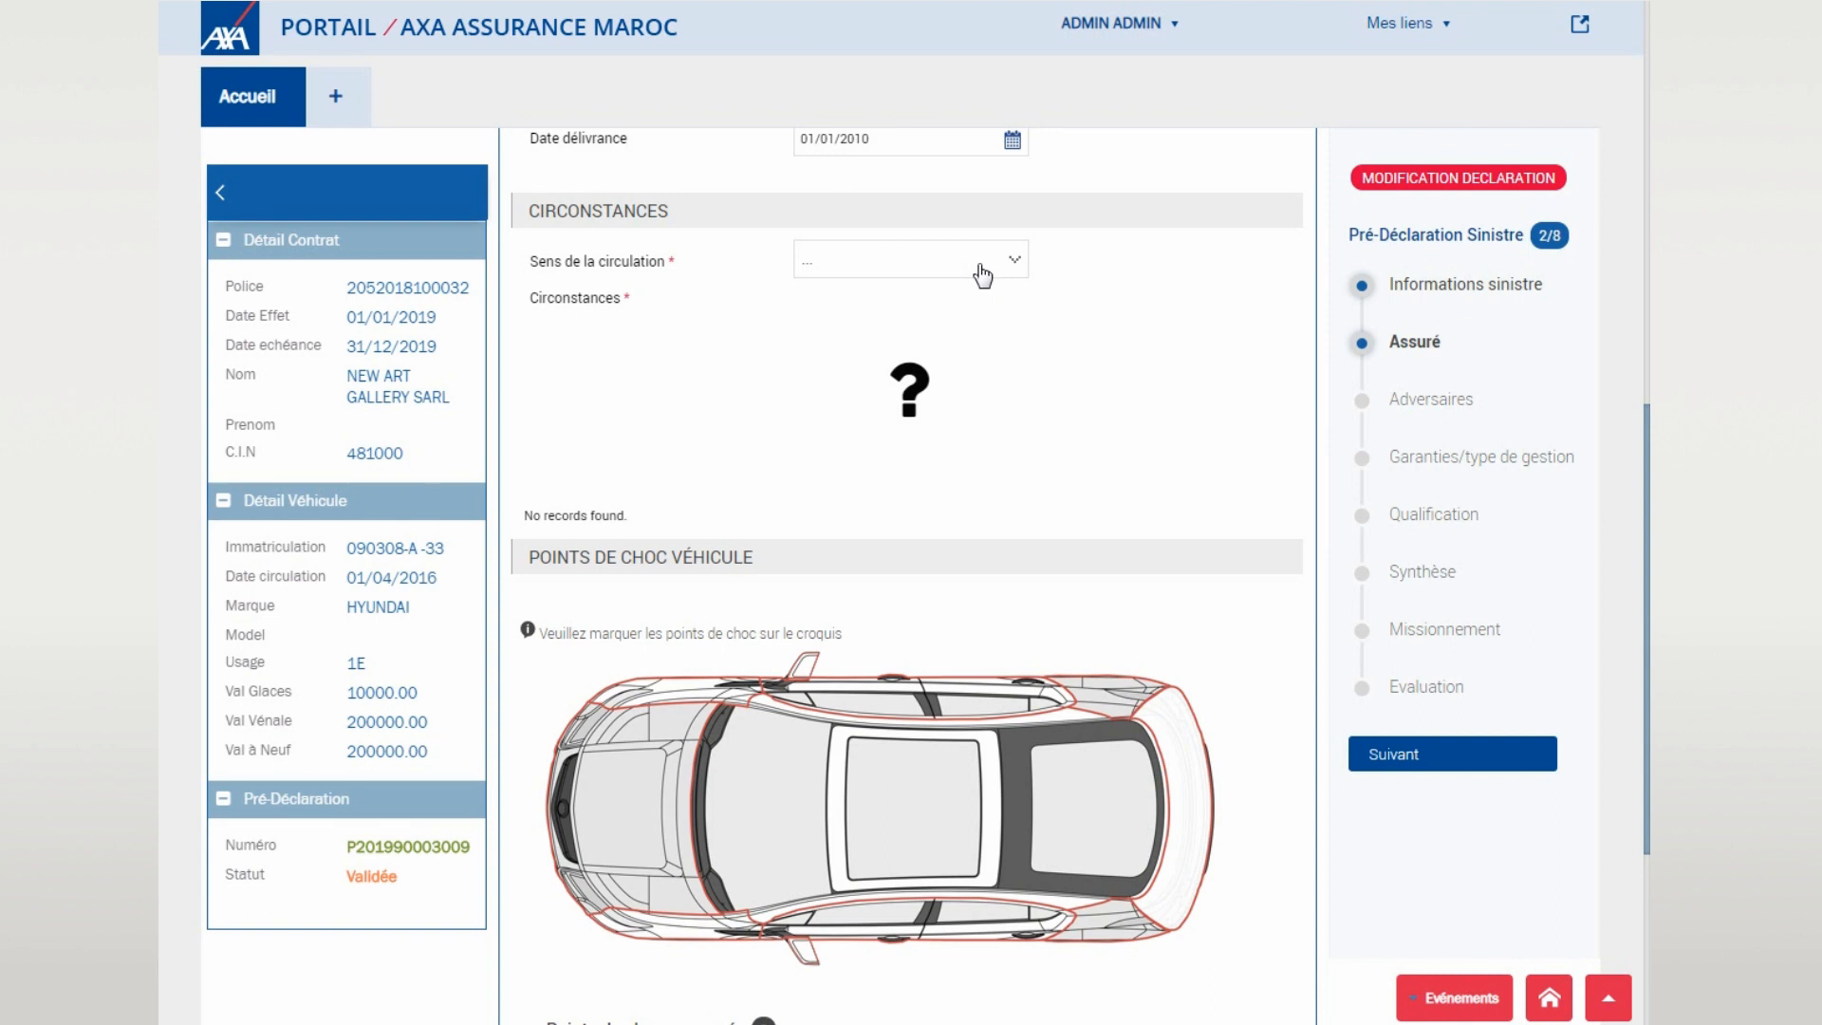
pyautogui.click(983, 275)
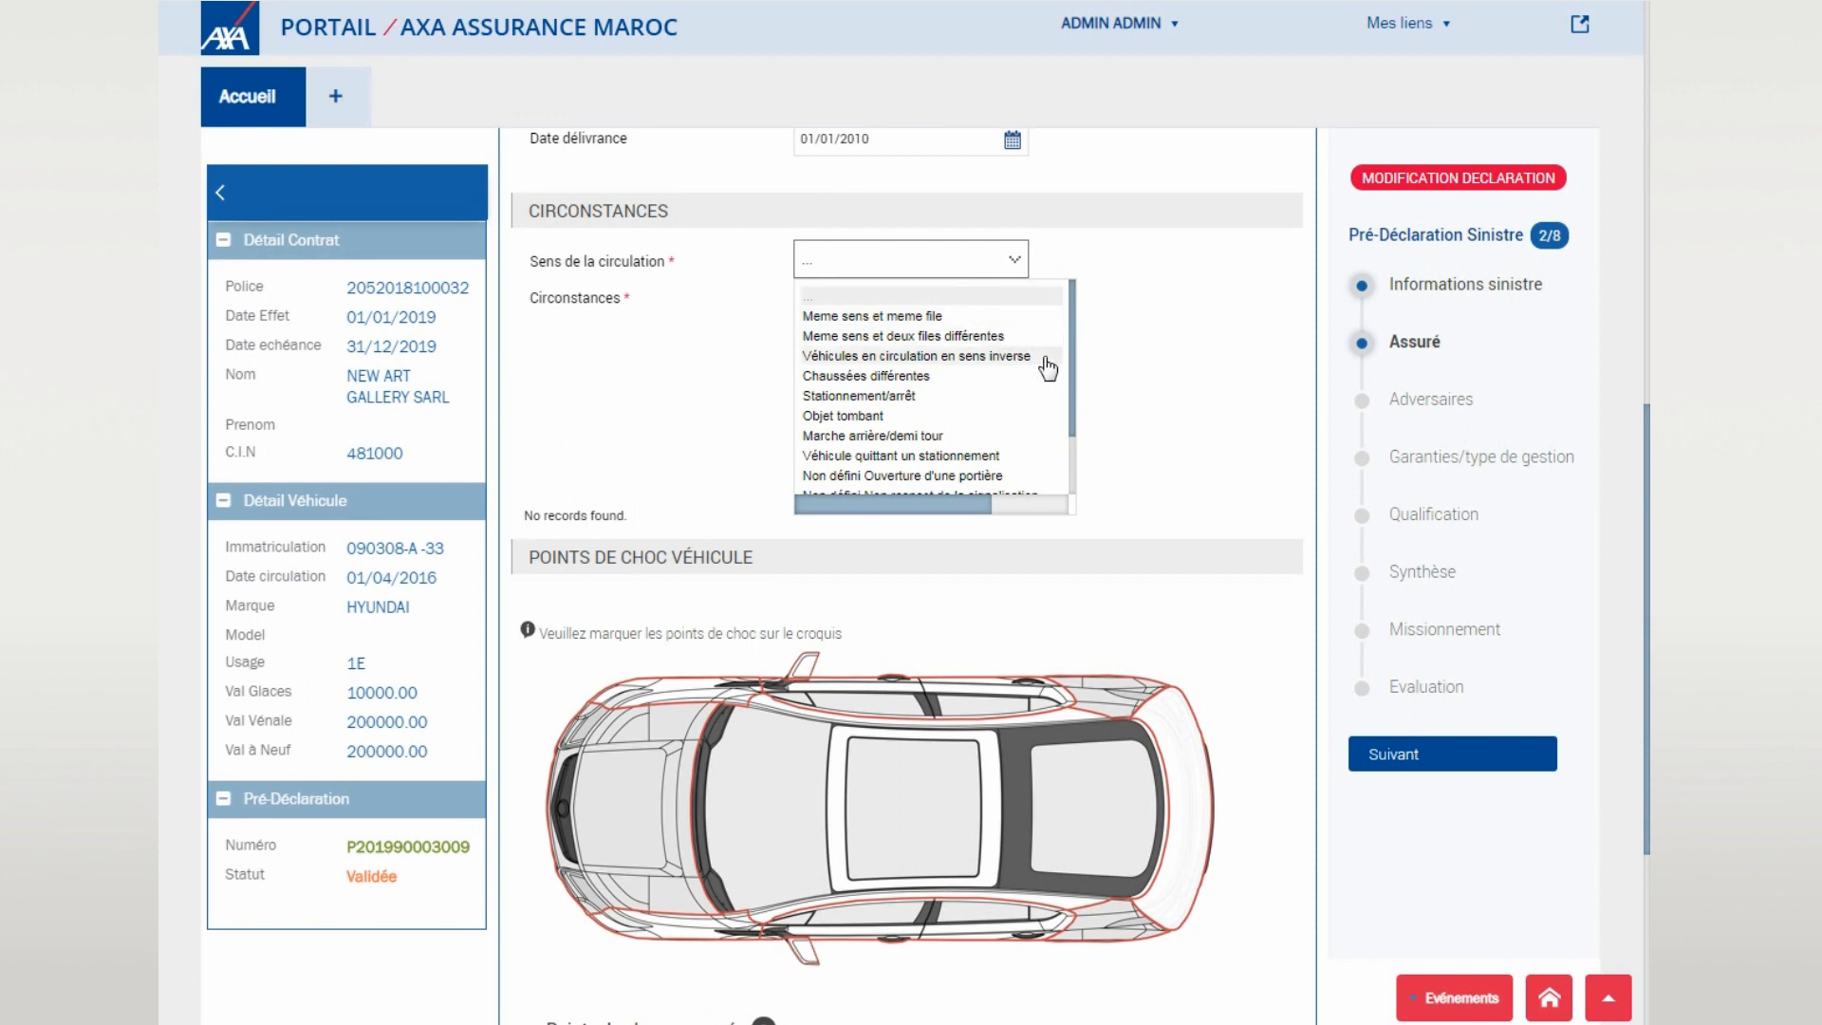
pyautogui.scroll(-2, 1048, 368)
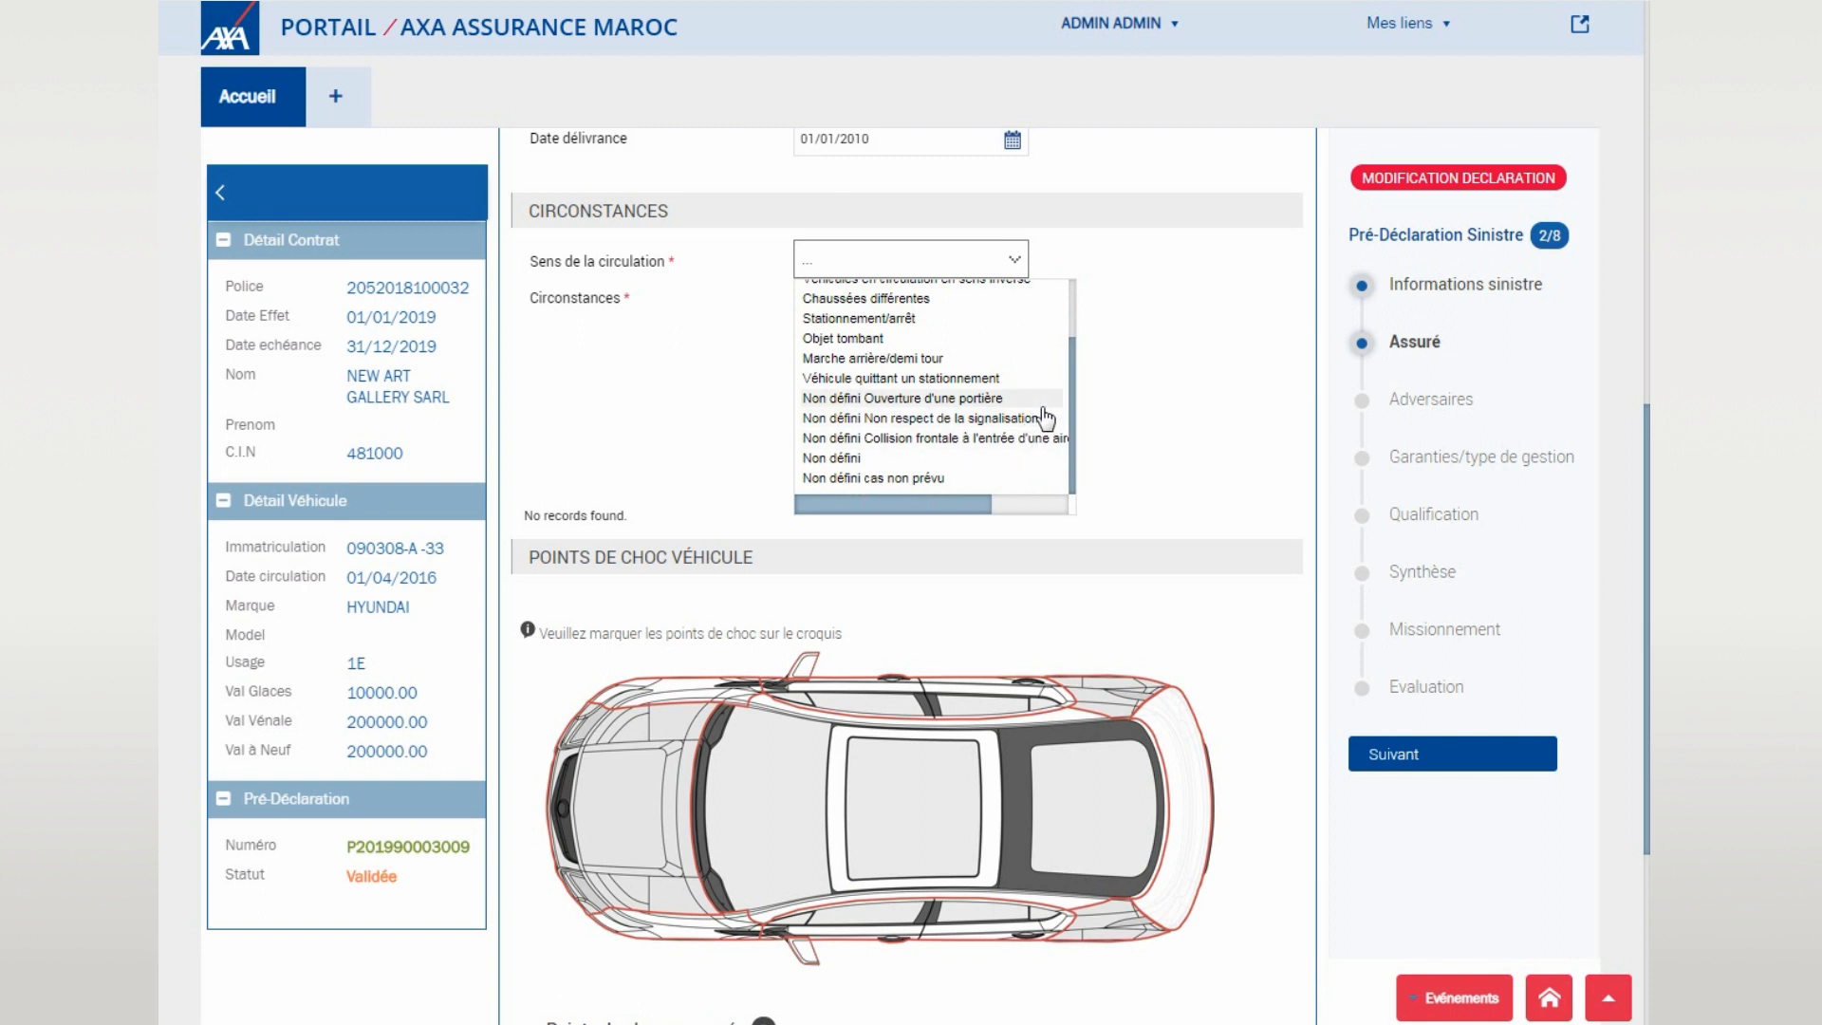
pyautogui.scroll(2, 1045, 414)
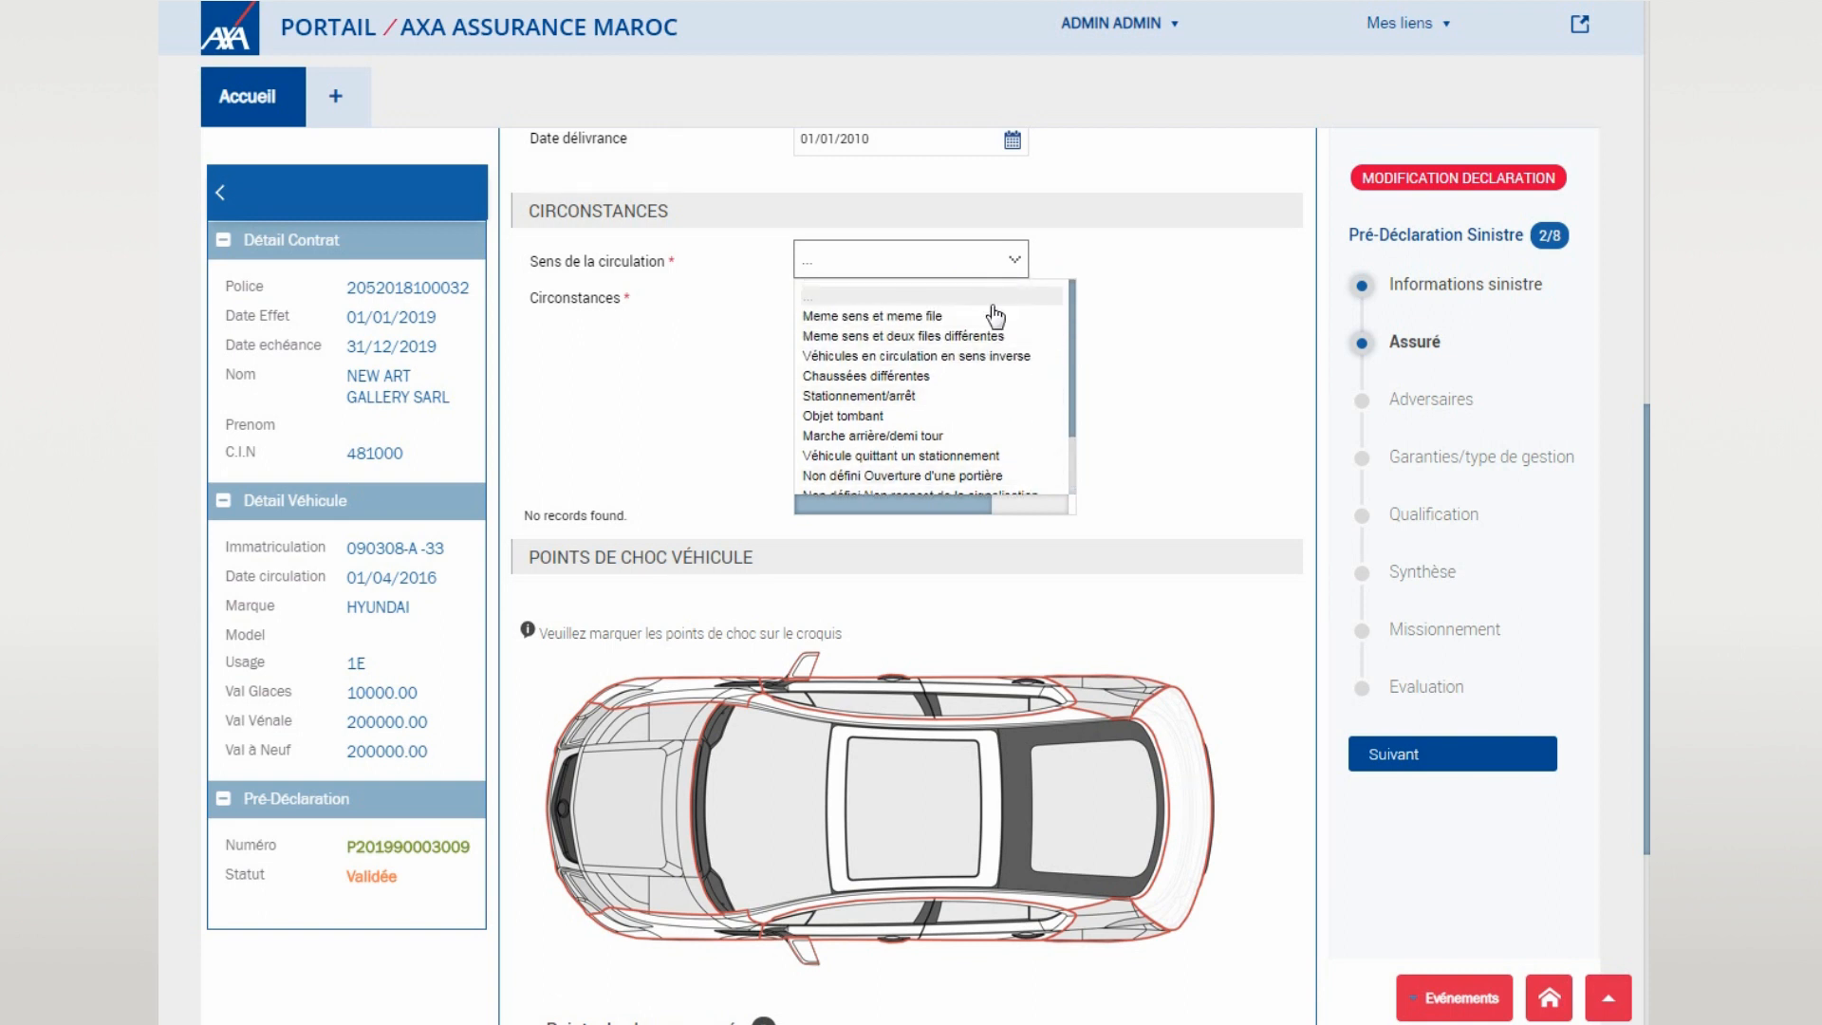
pyautogui.click(995, 315)
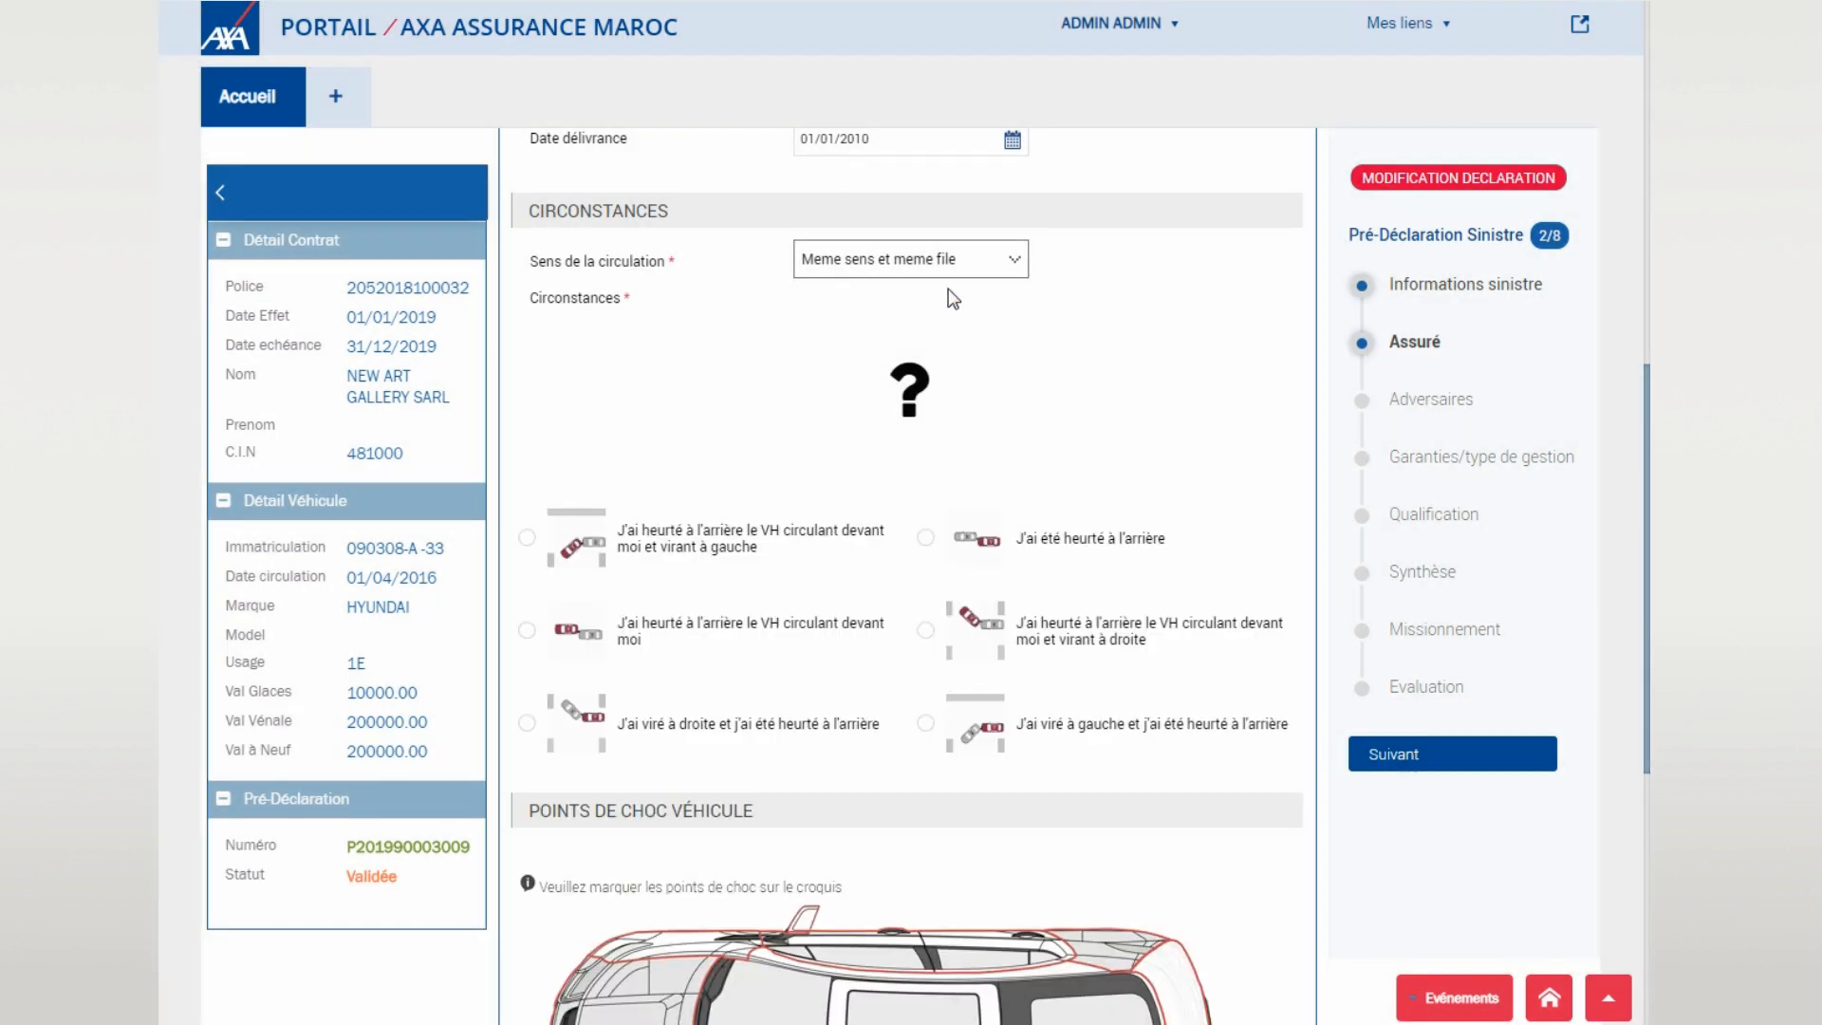
pyautogui.click(971, 538)
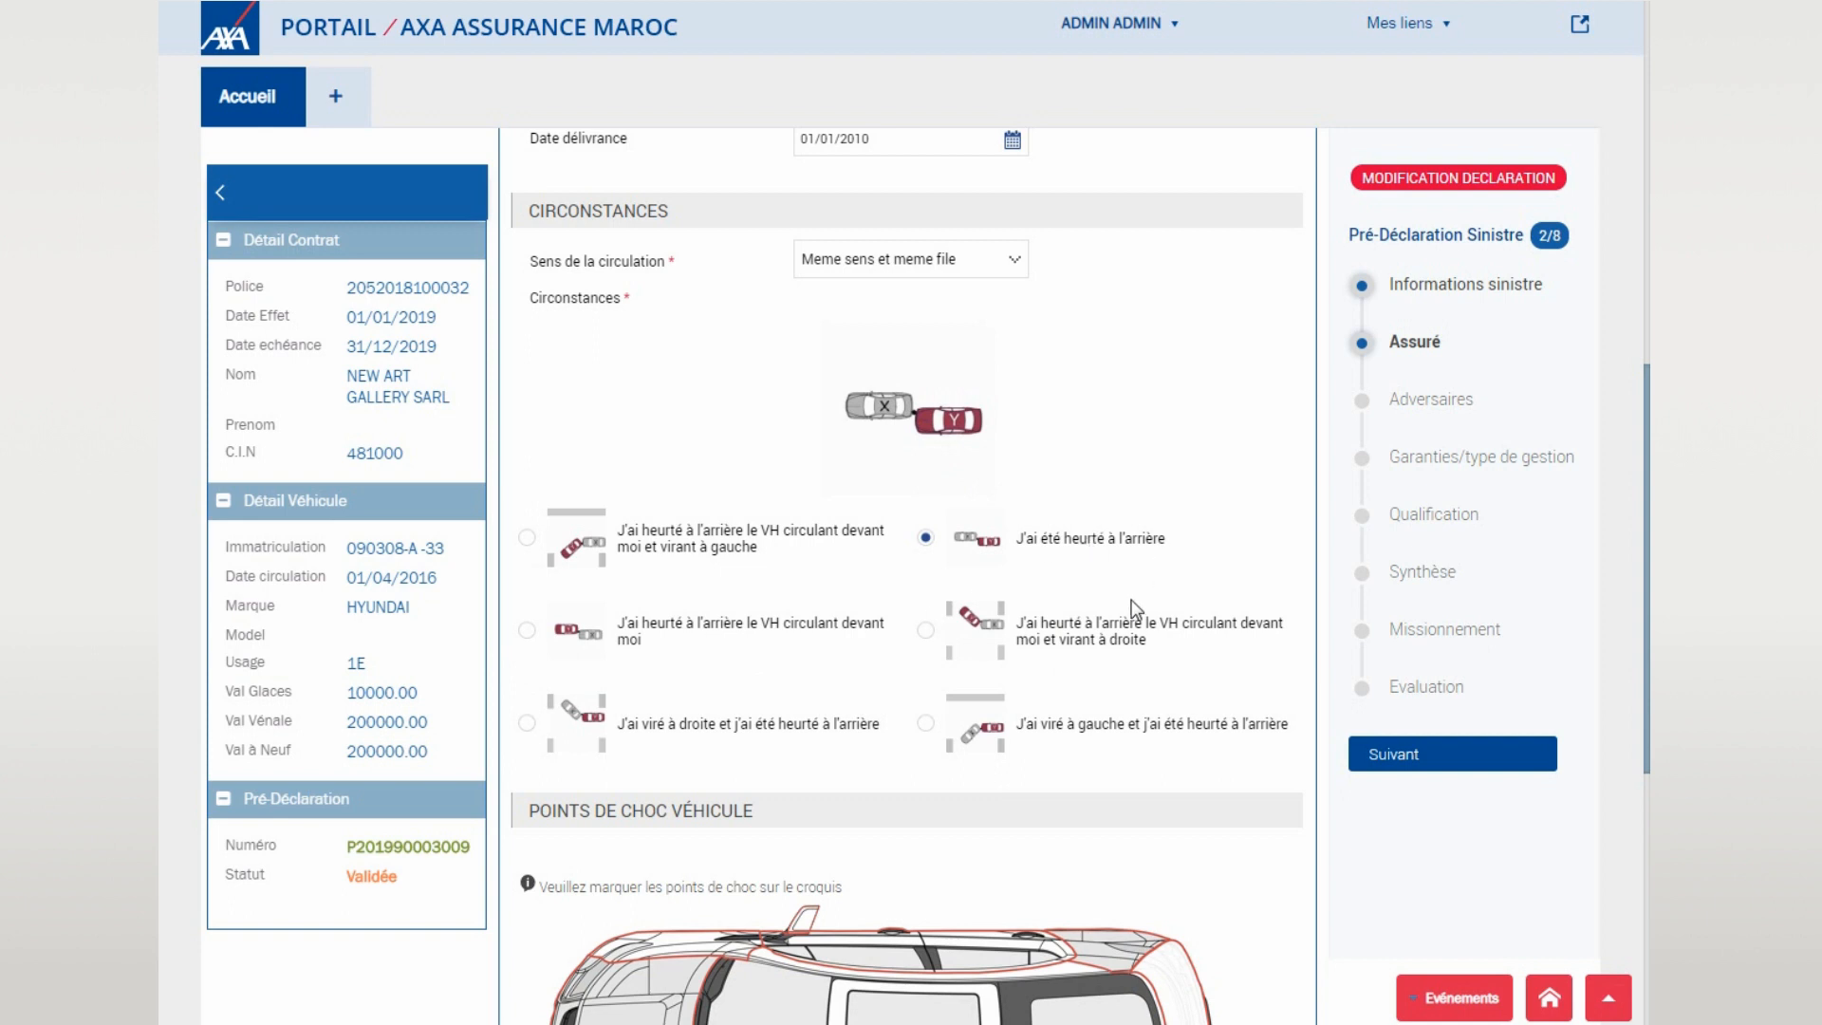
pyautogui.scroll(-1, 1136, 608)
pyautogui.scroll(-2, 1143, 600)
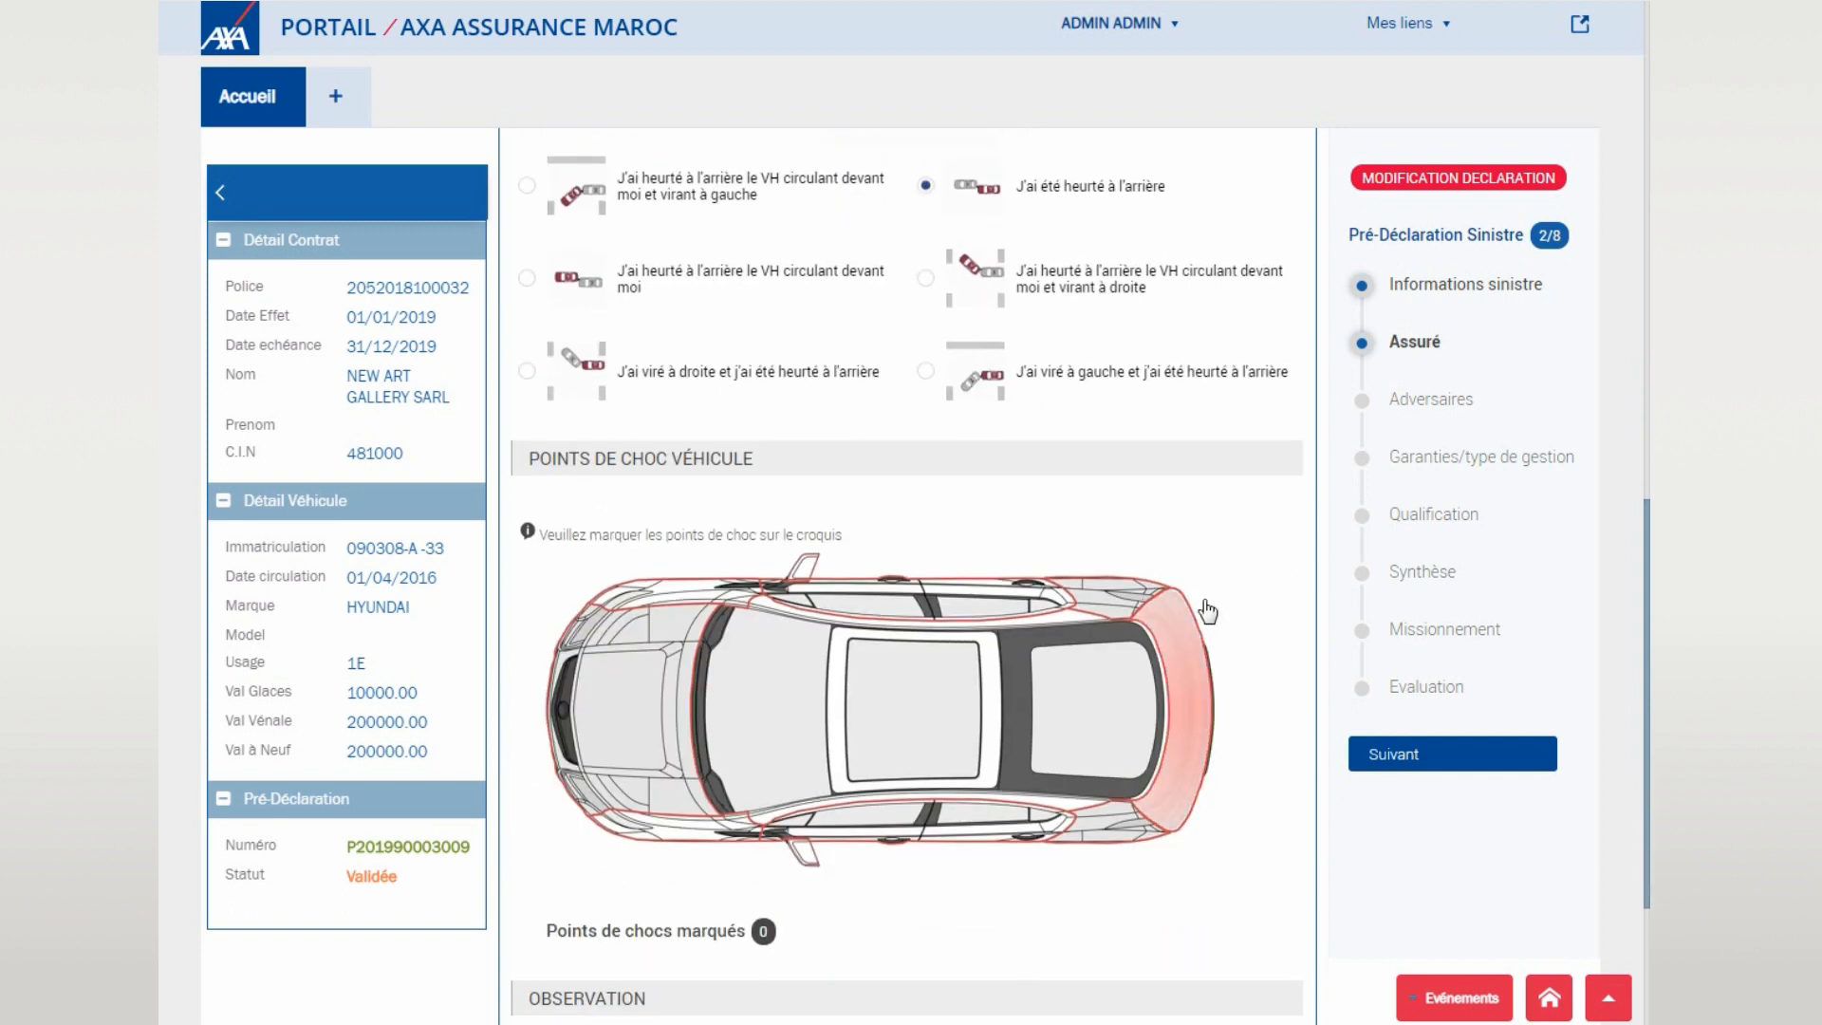
# - Mark the rear (Arrière) as the insured vehicle's impact point
pyautogui.scroll(-1, 1207, 611)
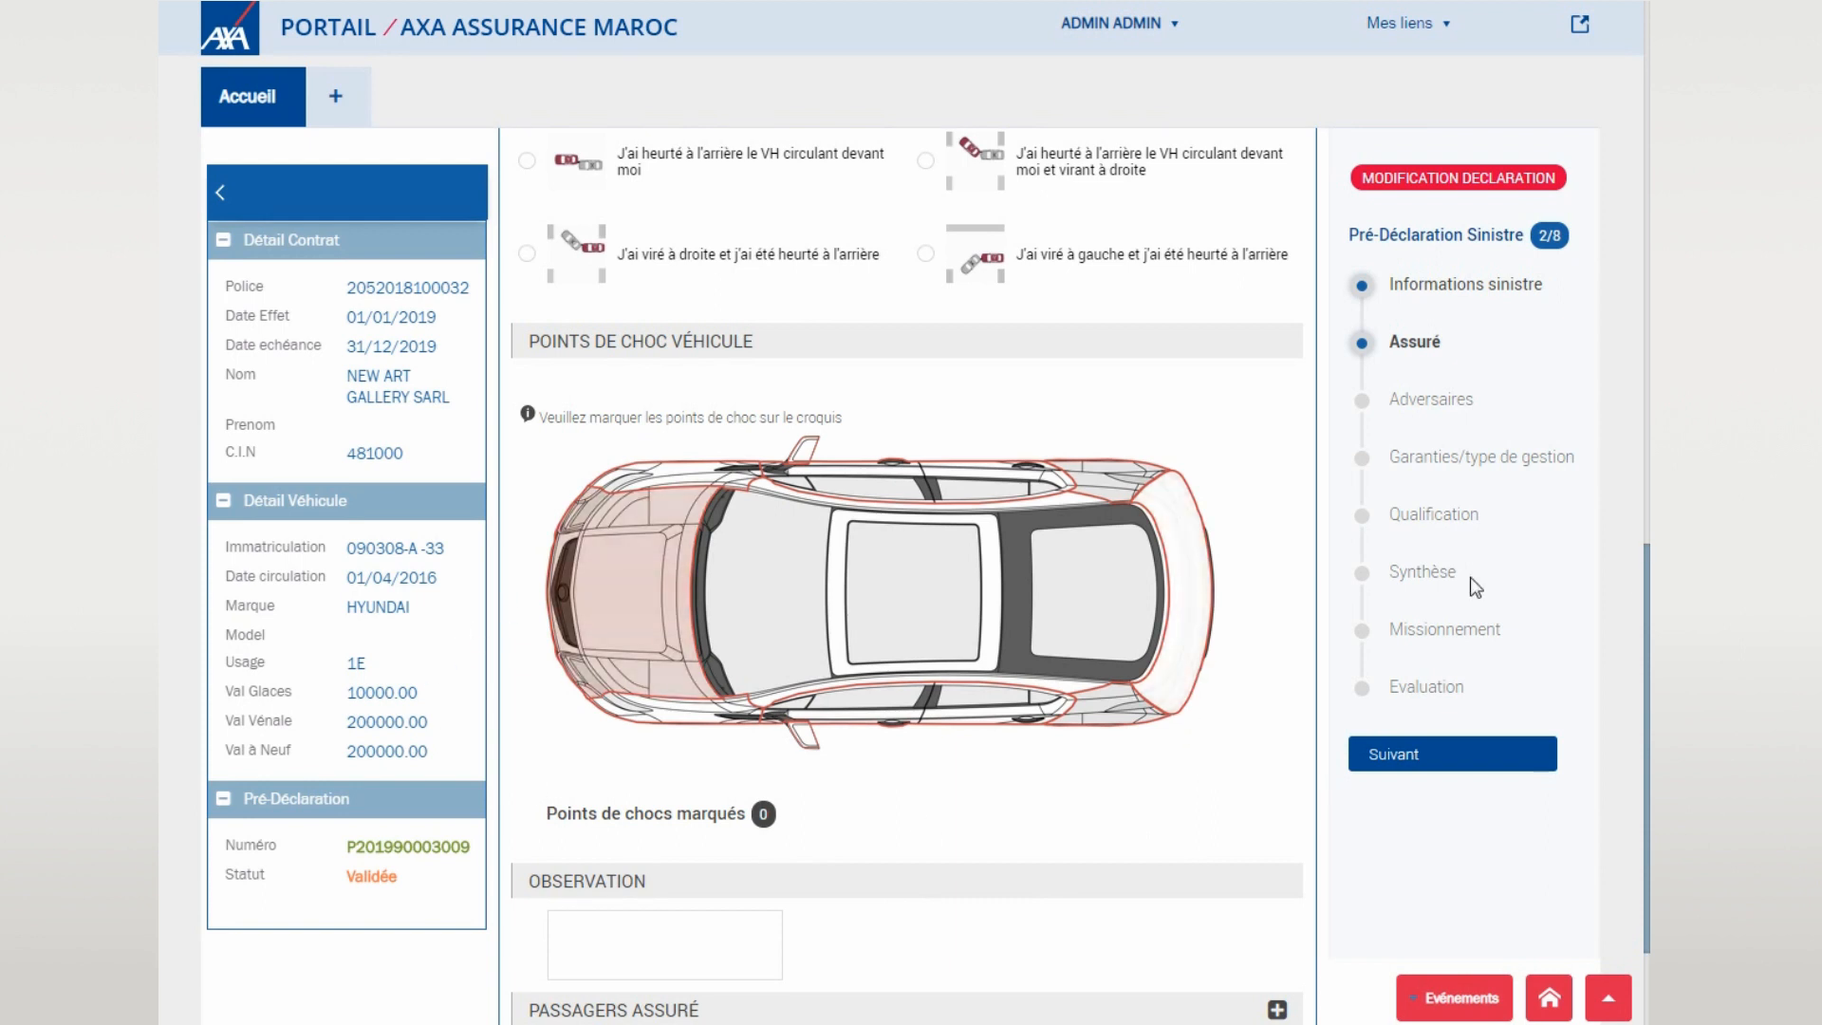
pyautogui.click(1186, 600)
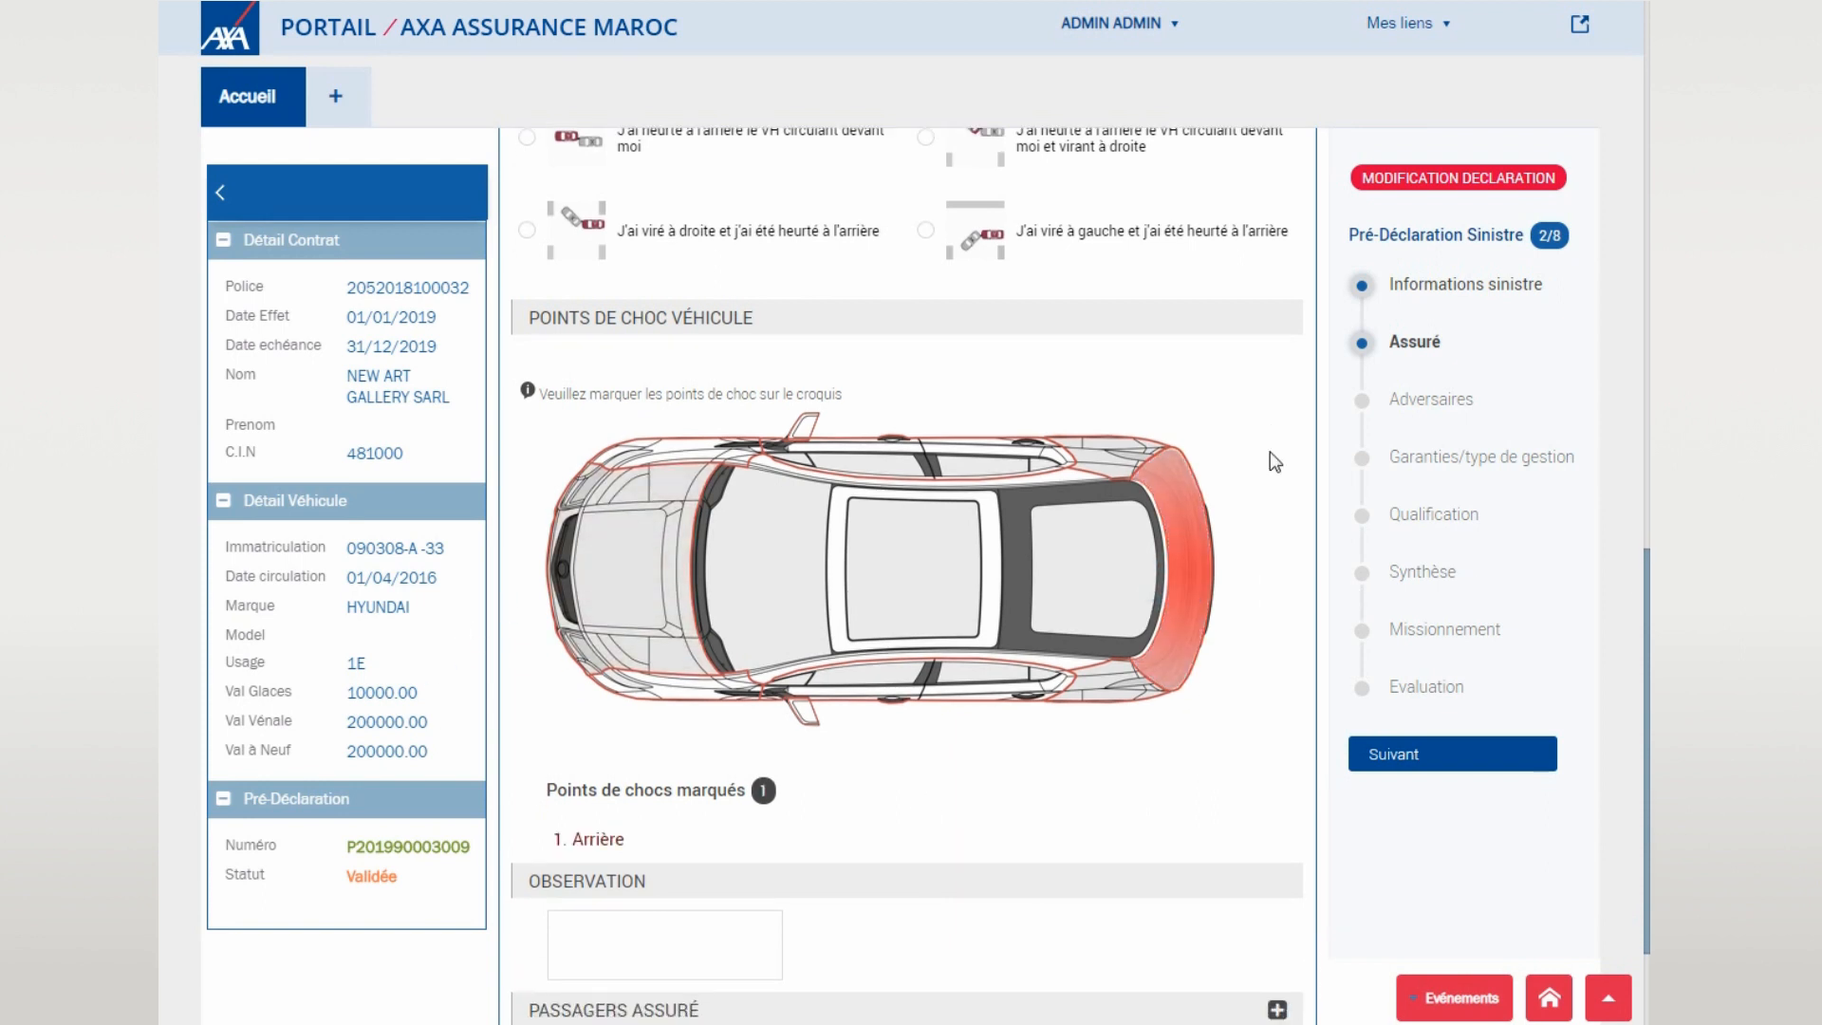
pyautogui.scroll(-3, 1270, 452)
pyautogui.click(1436, 763)
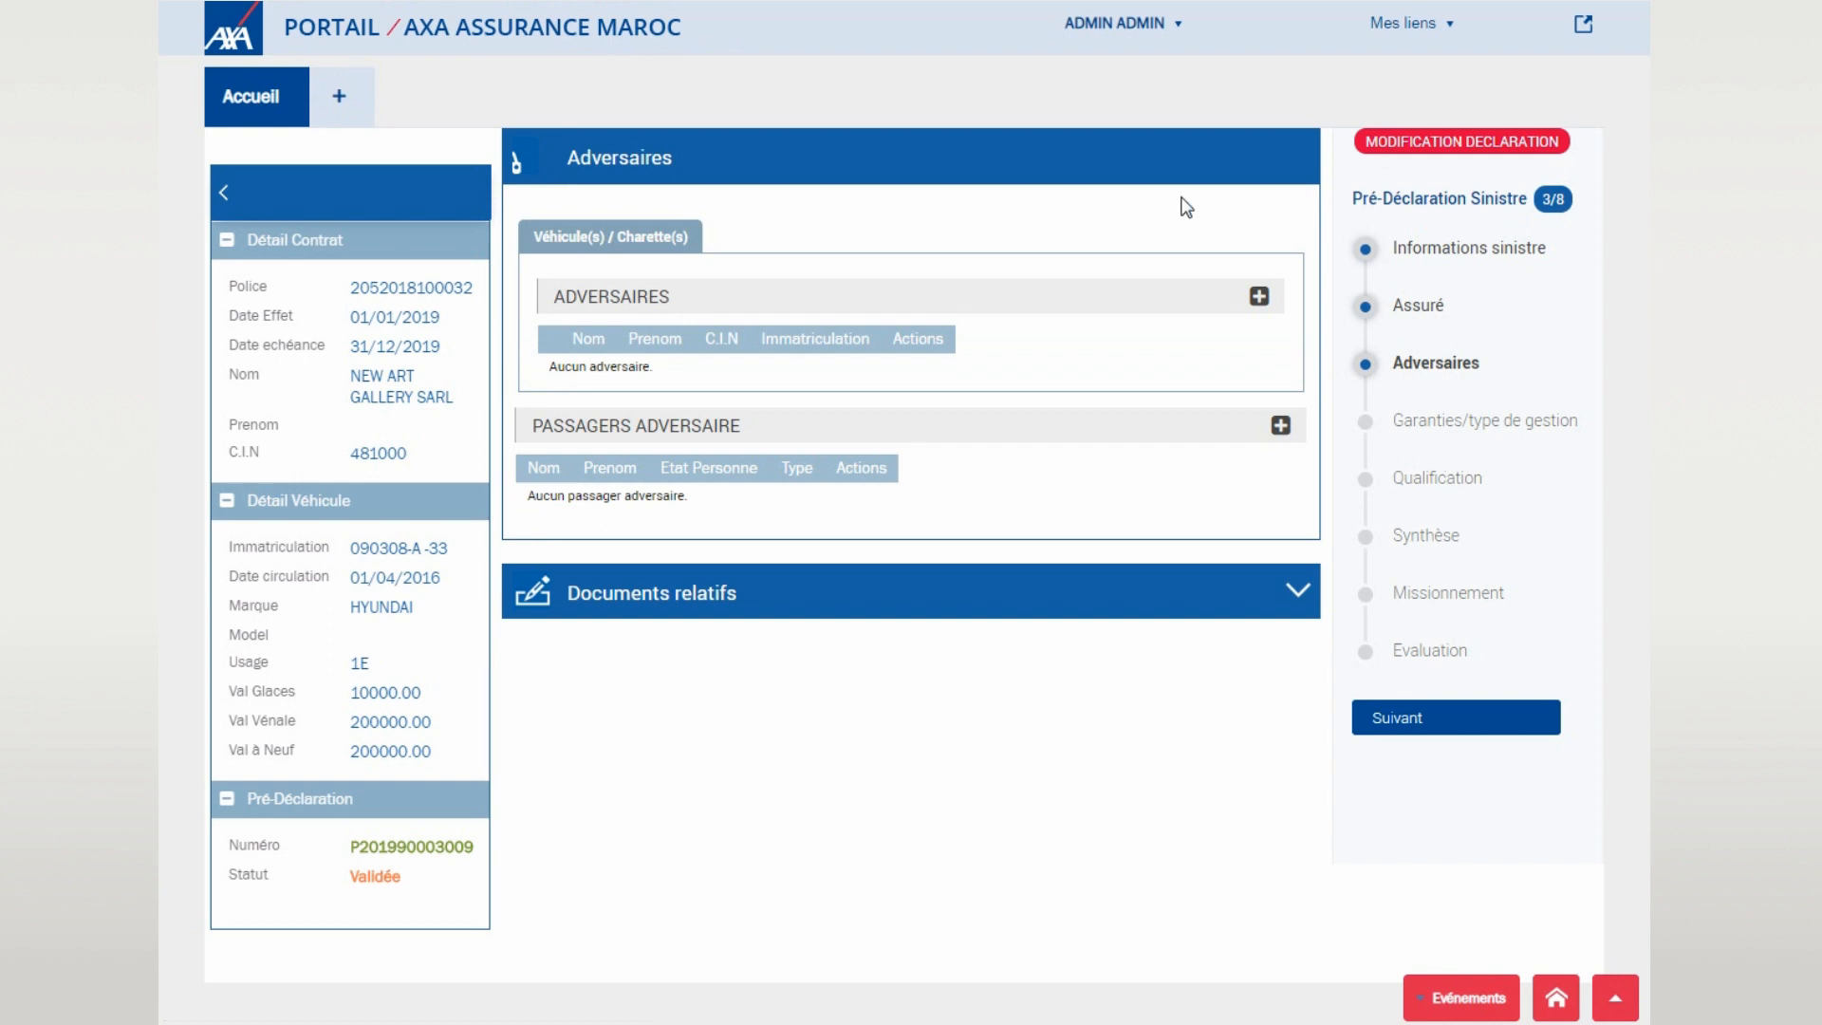
pyautogui.click(1258, 299)
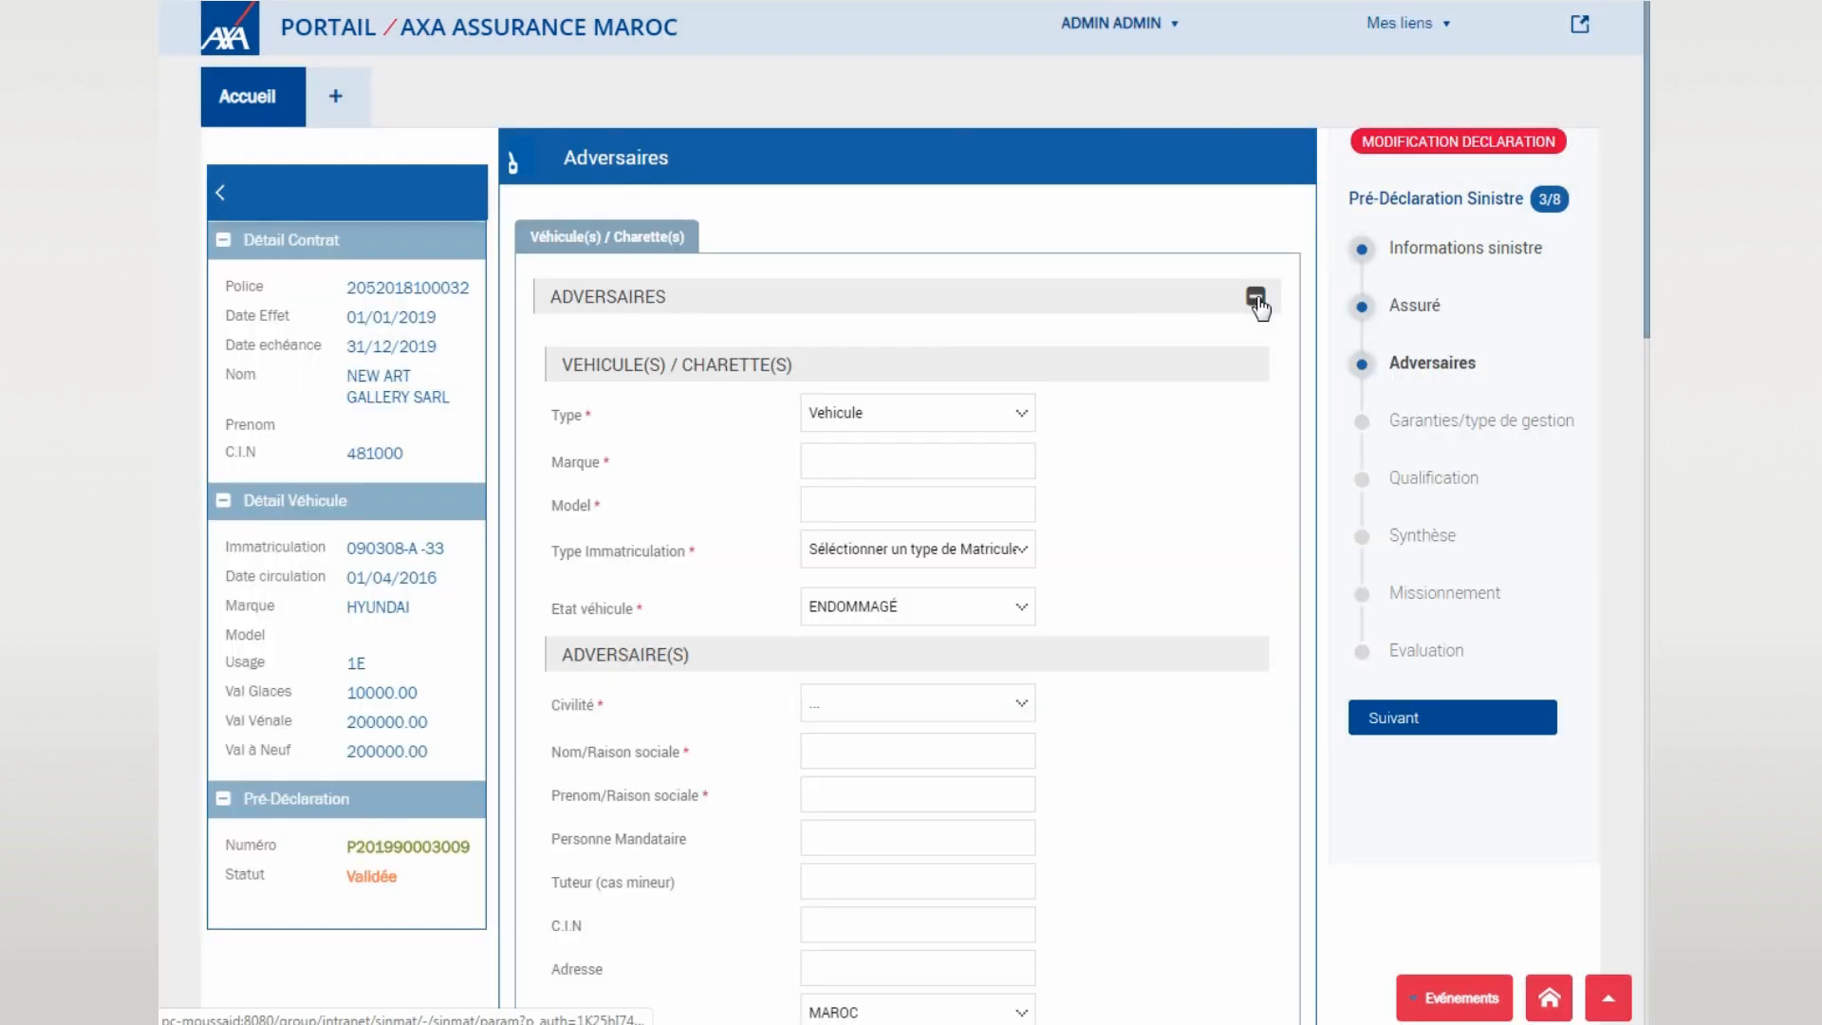
pyautogui.scroll(-3, 940, 475)
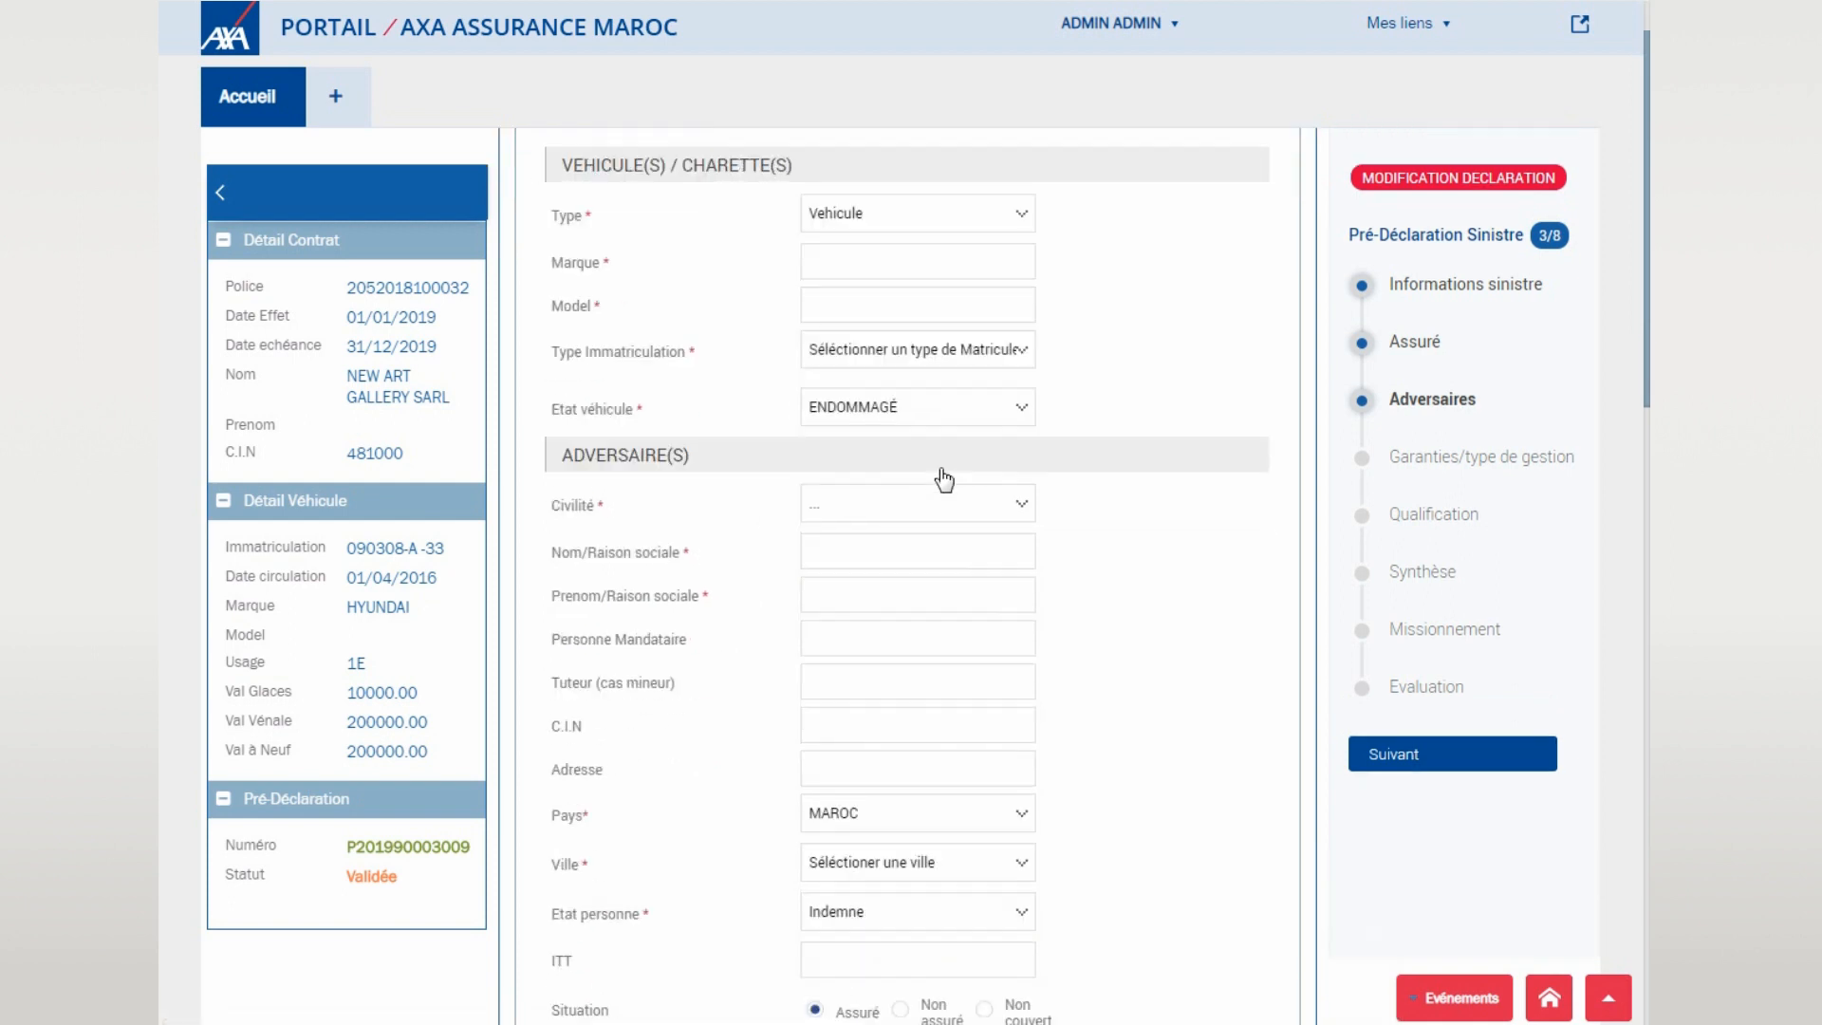
pyautogui.click(1016, 220)
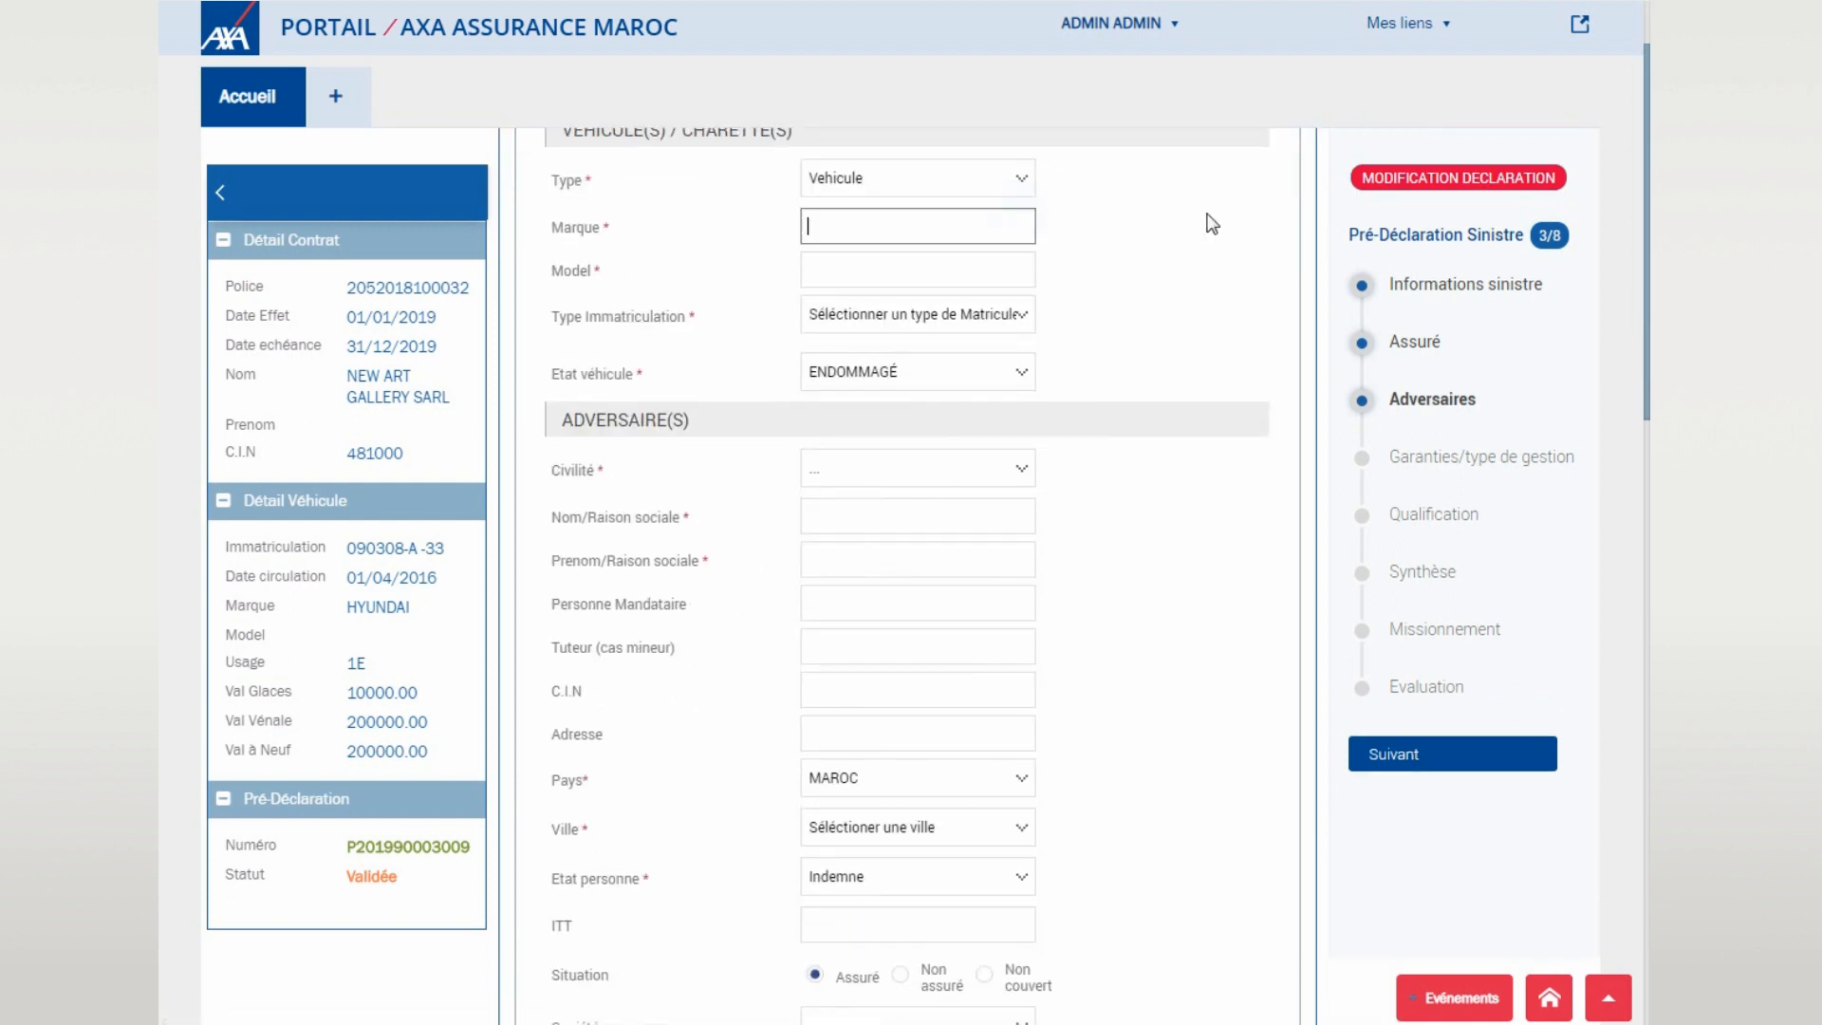
pyautogui.write('audi')
pyautogui.press('Tab')
pyautogui.write('a4')
pyautogui.click(918, 315)
pyautogui.click(883, 364)
pyautogui.click(887, 369)
pyautogui.write('12313')
pyautogui.press('Tab')
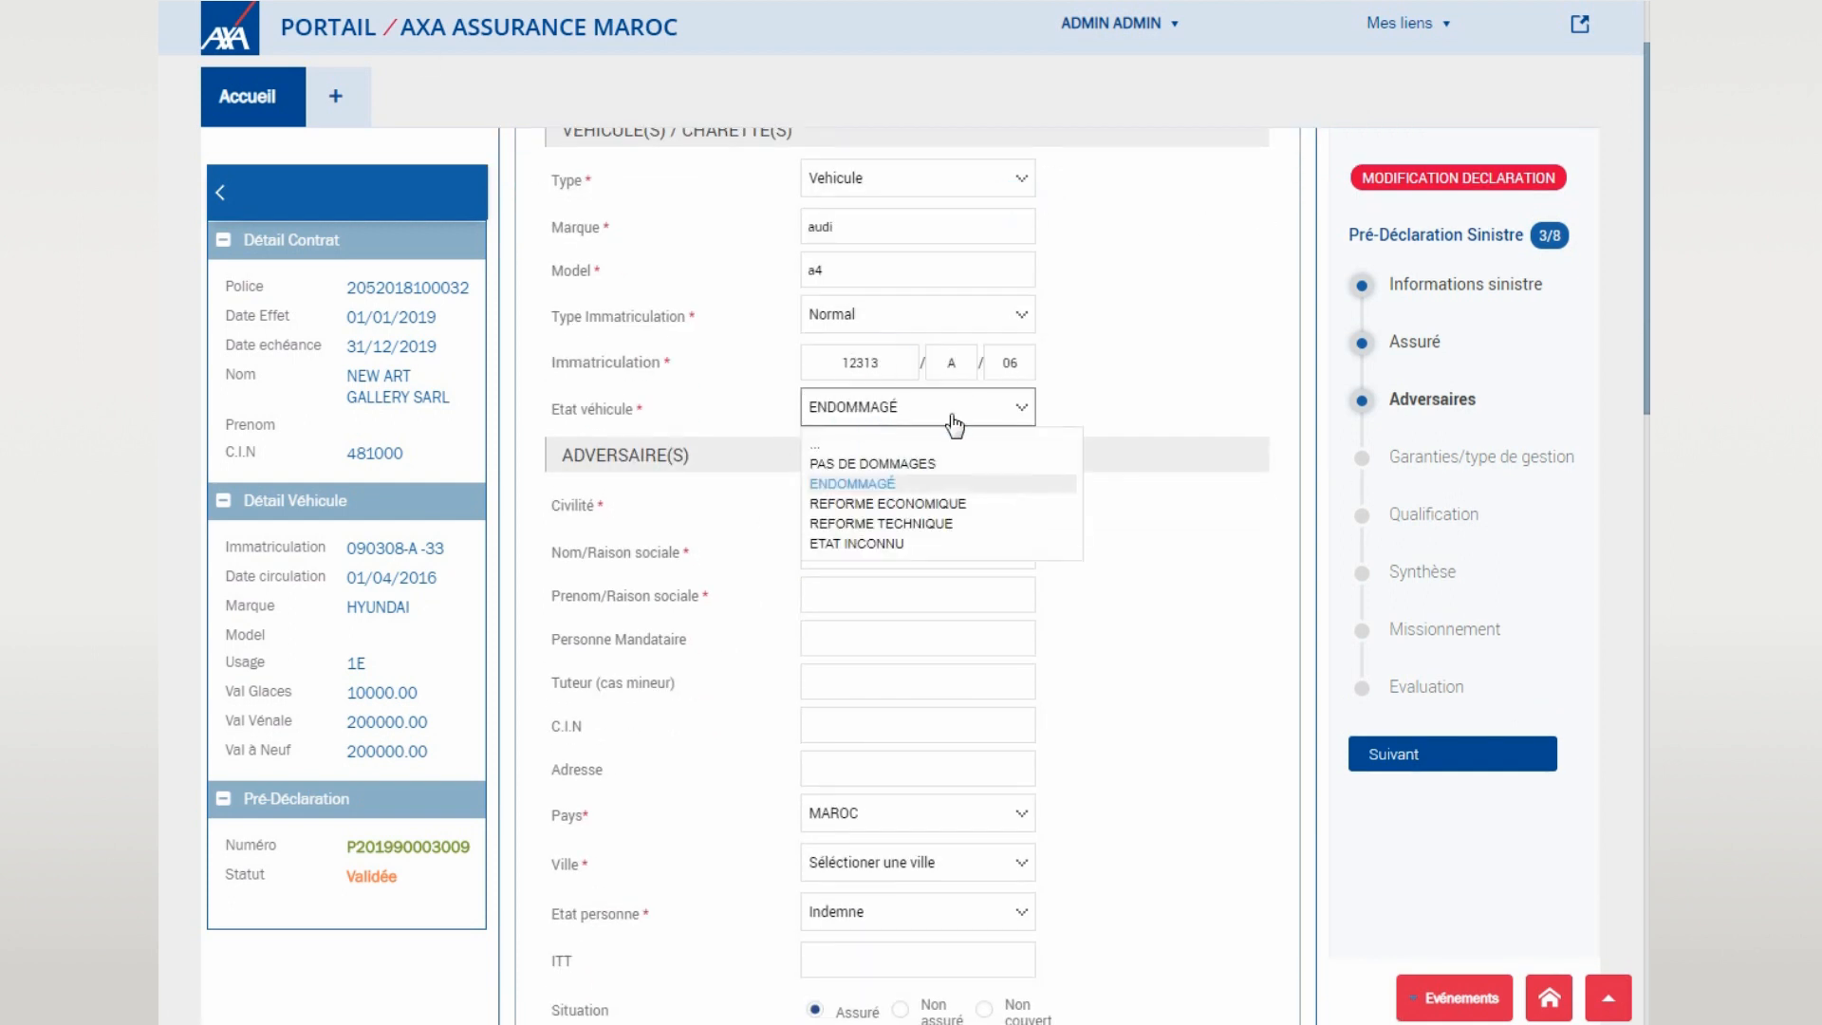
# - Enter the adversary's last and first name and set their city to CASABLANCA
pyautogui.click(871, 555)
pyautogui.press('Tab')
pyautogui.scroll(-3, 939, 532)
pyautogui.click(947, 518)
pyautogui.click(919, 704)
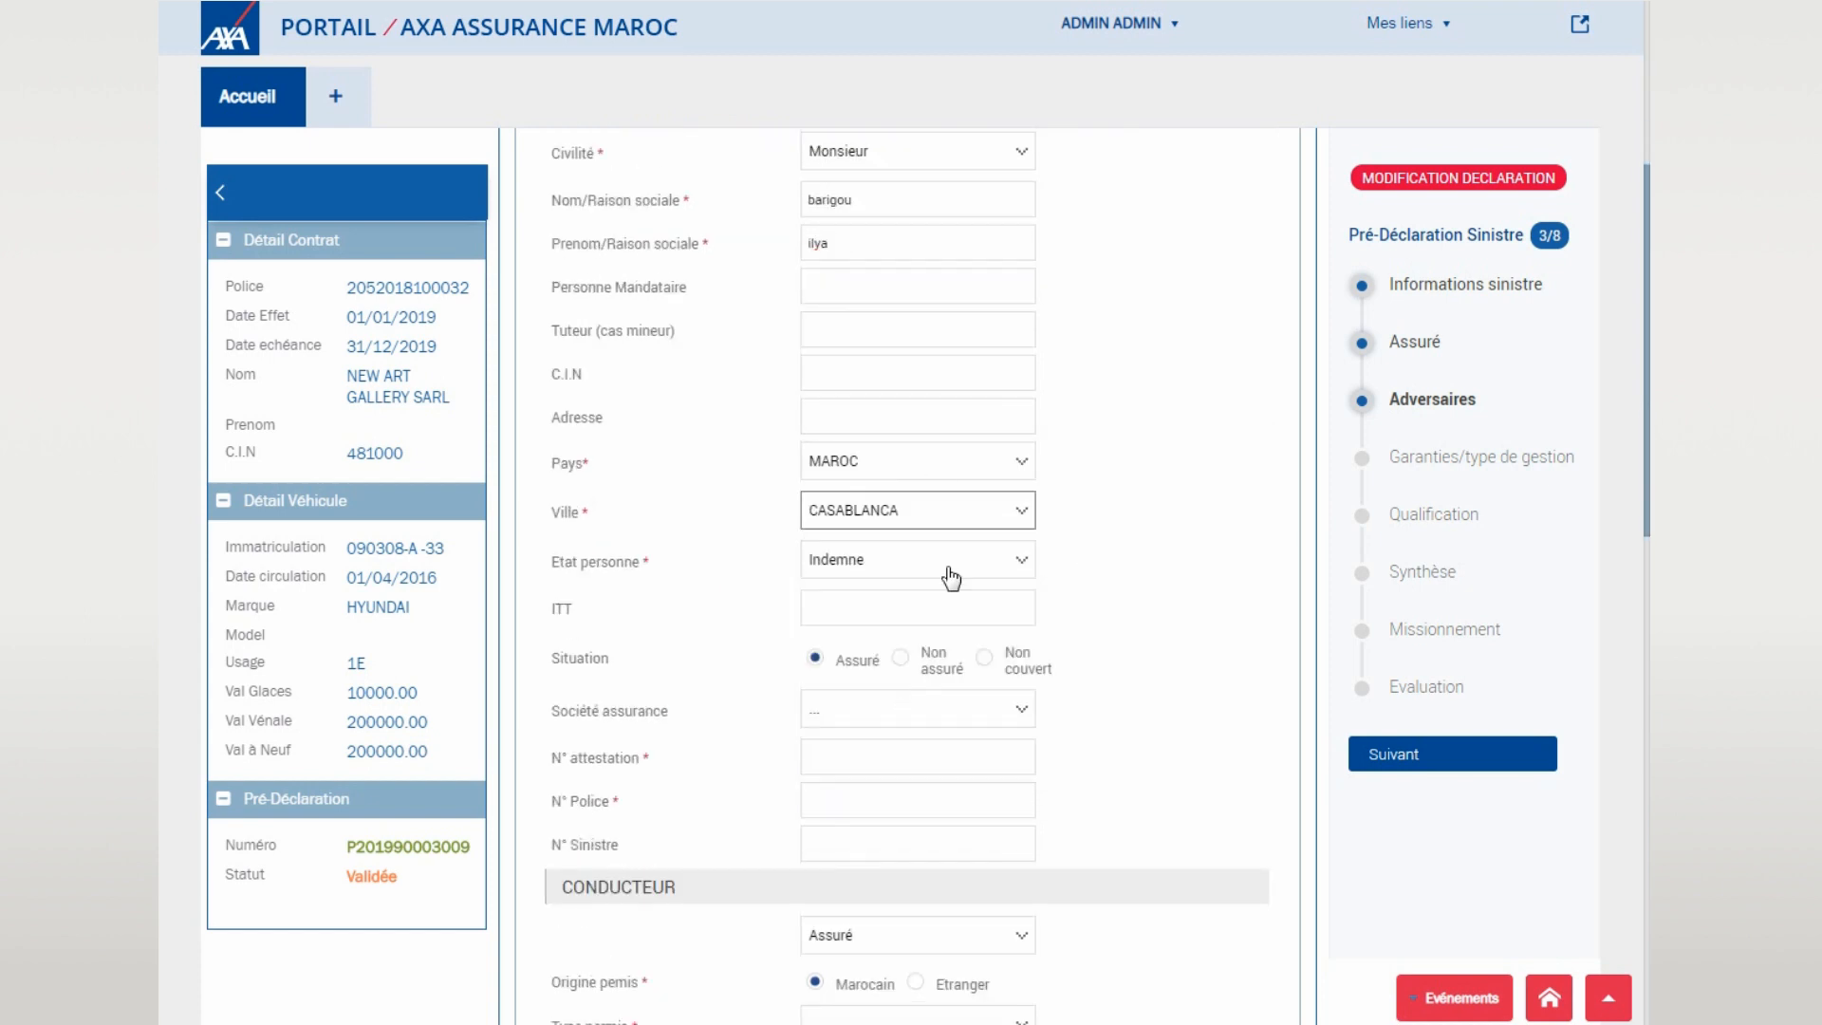
pyautogui.click(934, 561)
# - Set the adversary's insurer to RMA and enter the attestation and policy numbers
pyautogui.click(978, 592)
pyautogui.scroll(-4, 958, 788)
pyautogui.scroll(4, 935, 807)
pyautogui.click(874, 697)
pyautogui.click(861, 640)
pyautogui.write('123213321')
pyautogui.press('Tab')
pyautogui.write('123321123')
# - Give the adversary a category B driving licence with its number and 31/01/2022 expiry
pyautogui.scroll(-4, 862, 608)
pyautogui.click(863, 562)
pyautogui.click(834, 615)
pyautogui.click(830, 614)
pyautogui.click(1019, 648)
pyautogui.click(933, 921)
# - Mark the adversary car's front as impacted and save the adversary
pyautogui.scroll(-3, 1131, 631)
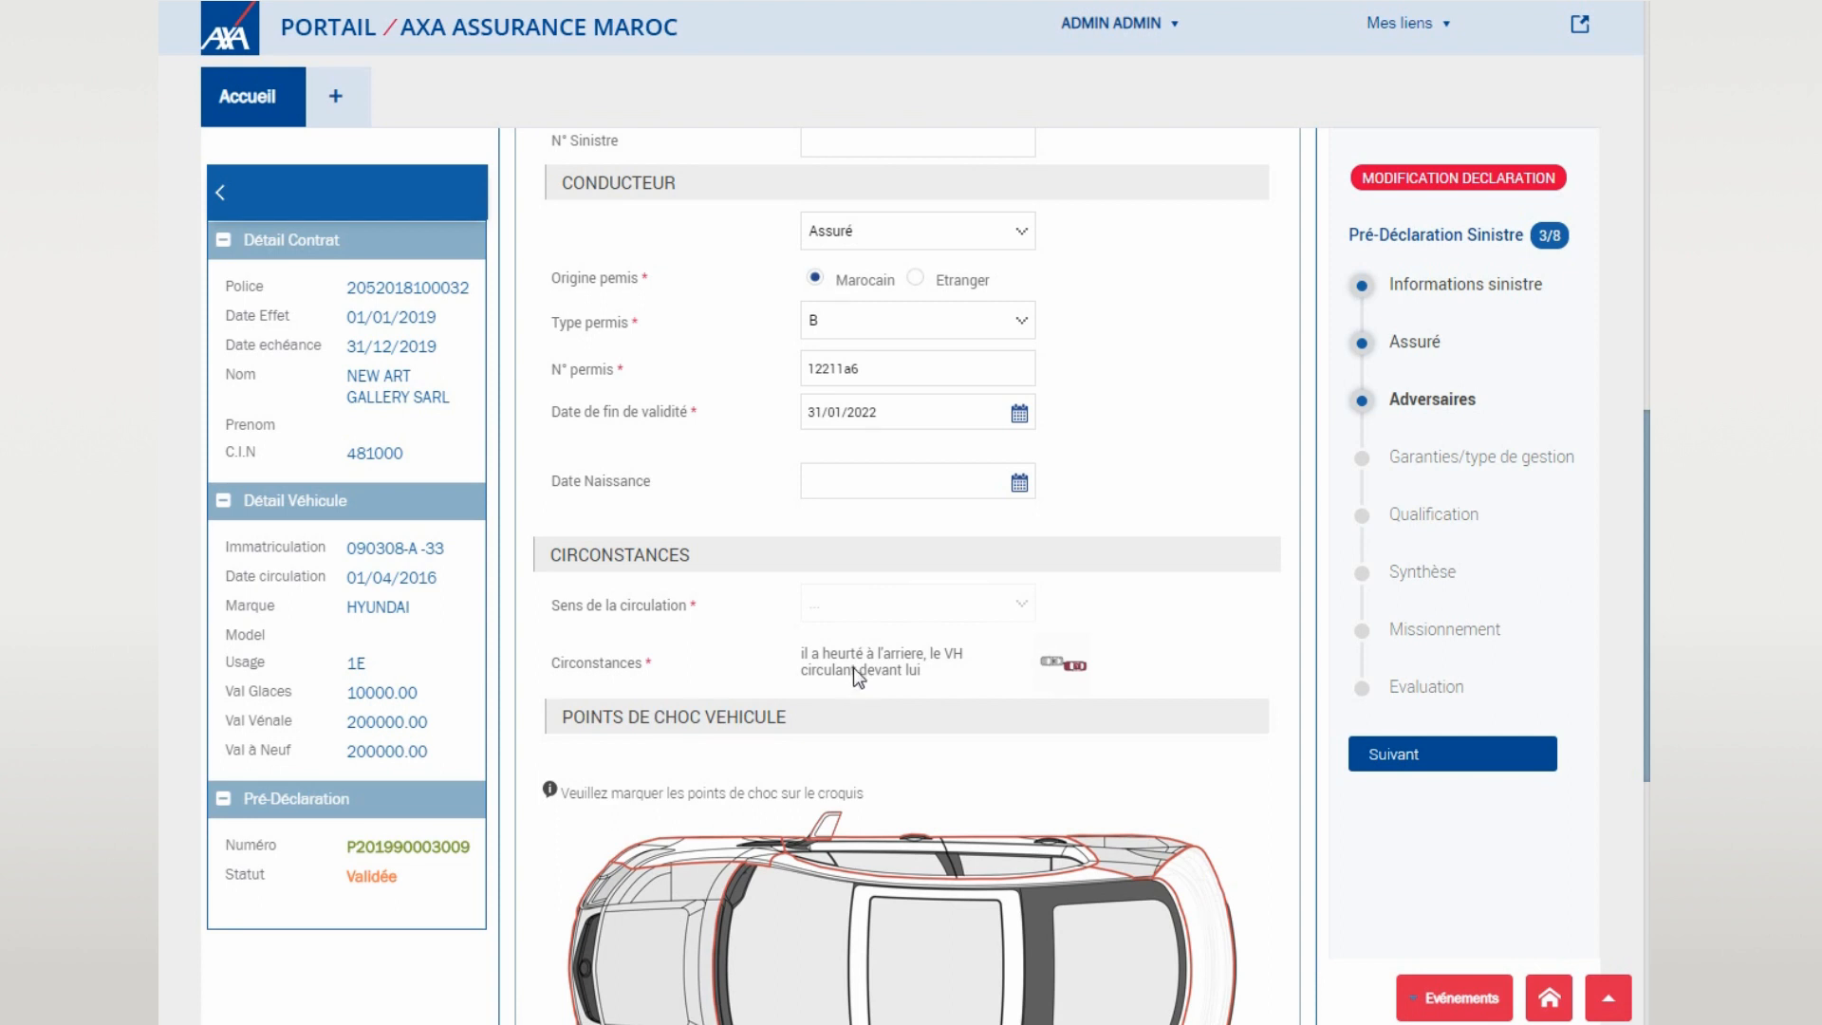
pyautogui.scroll(-3, 853, 669)
pyautogui.click(652, 765)
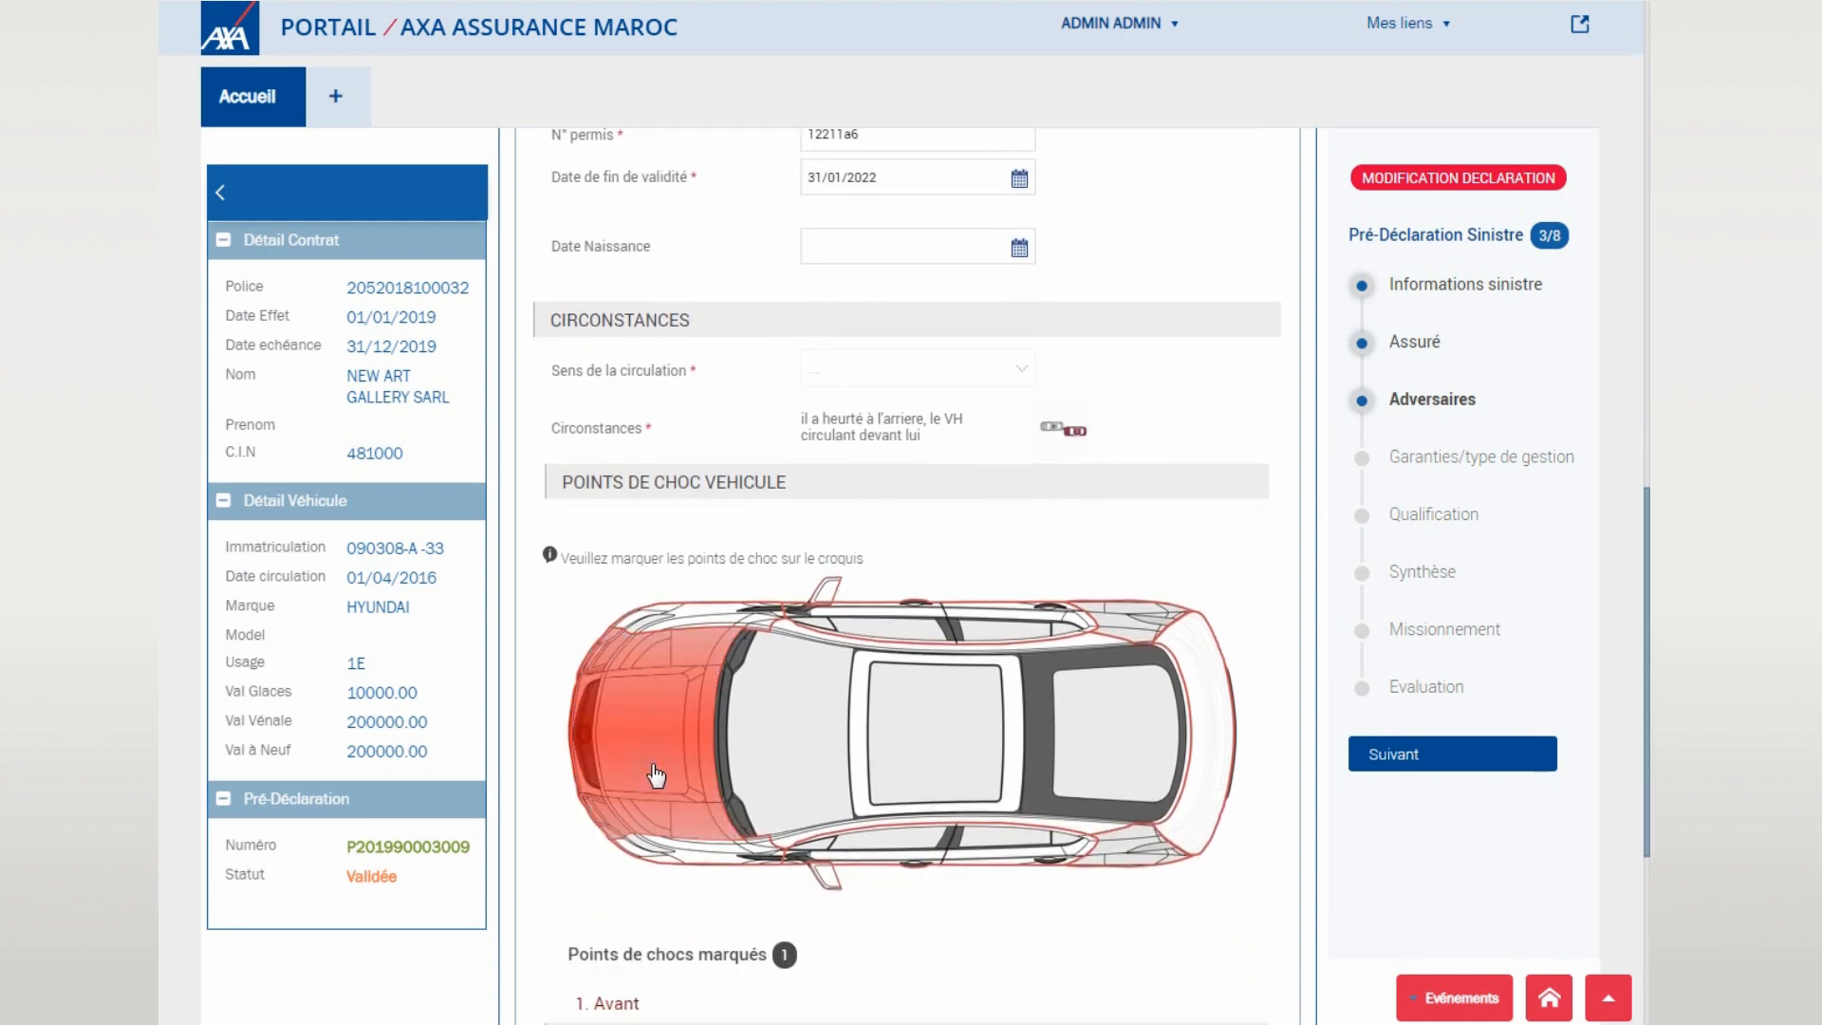
pyautogui.scroll(-6, 664, 774)
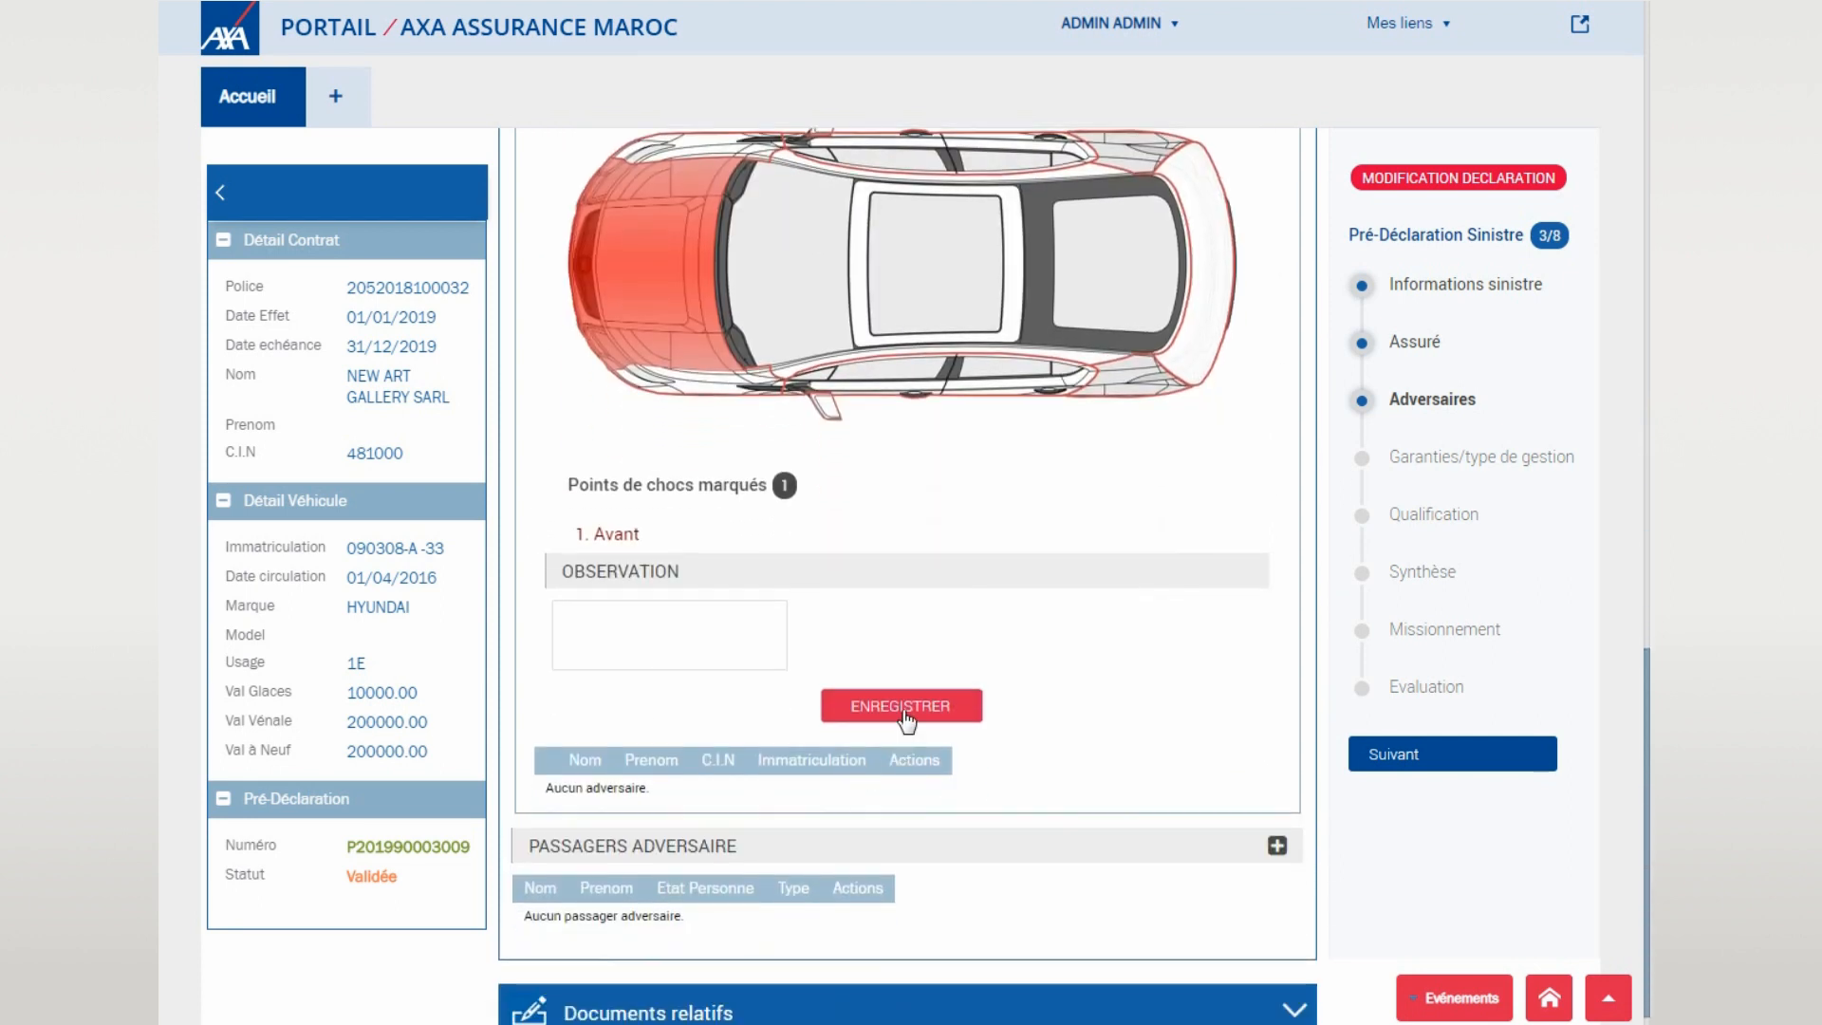
pyautogui.click(903, 711)
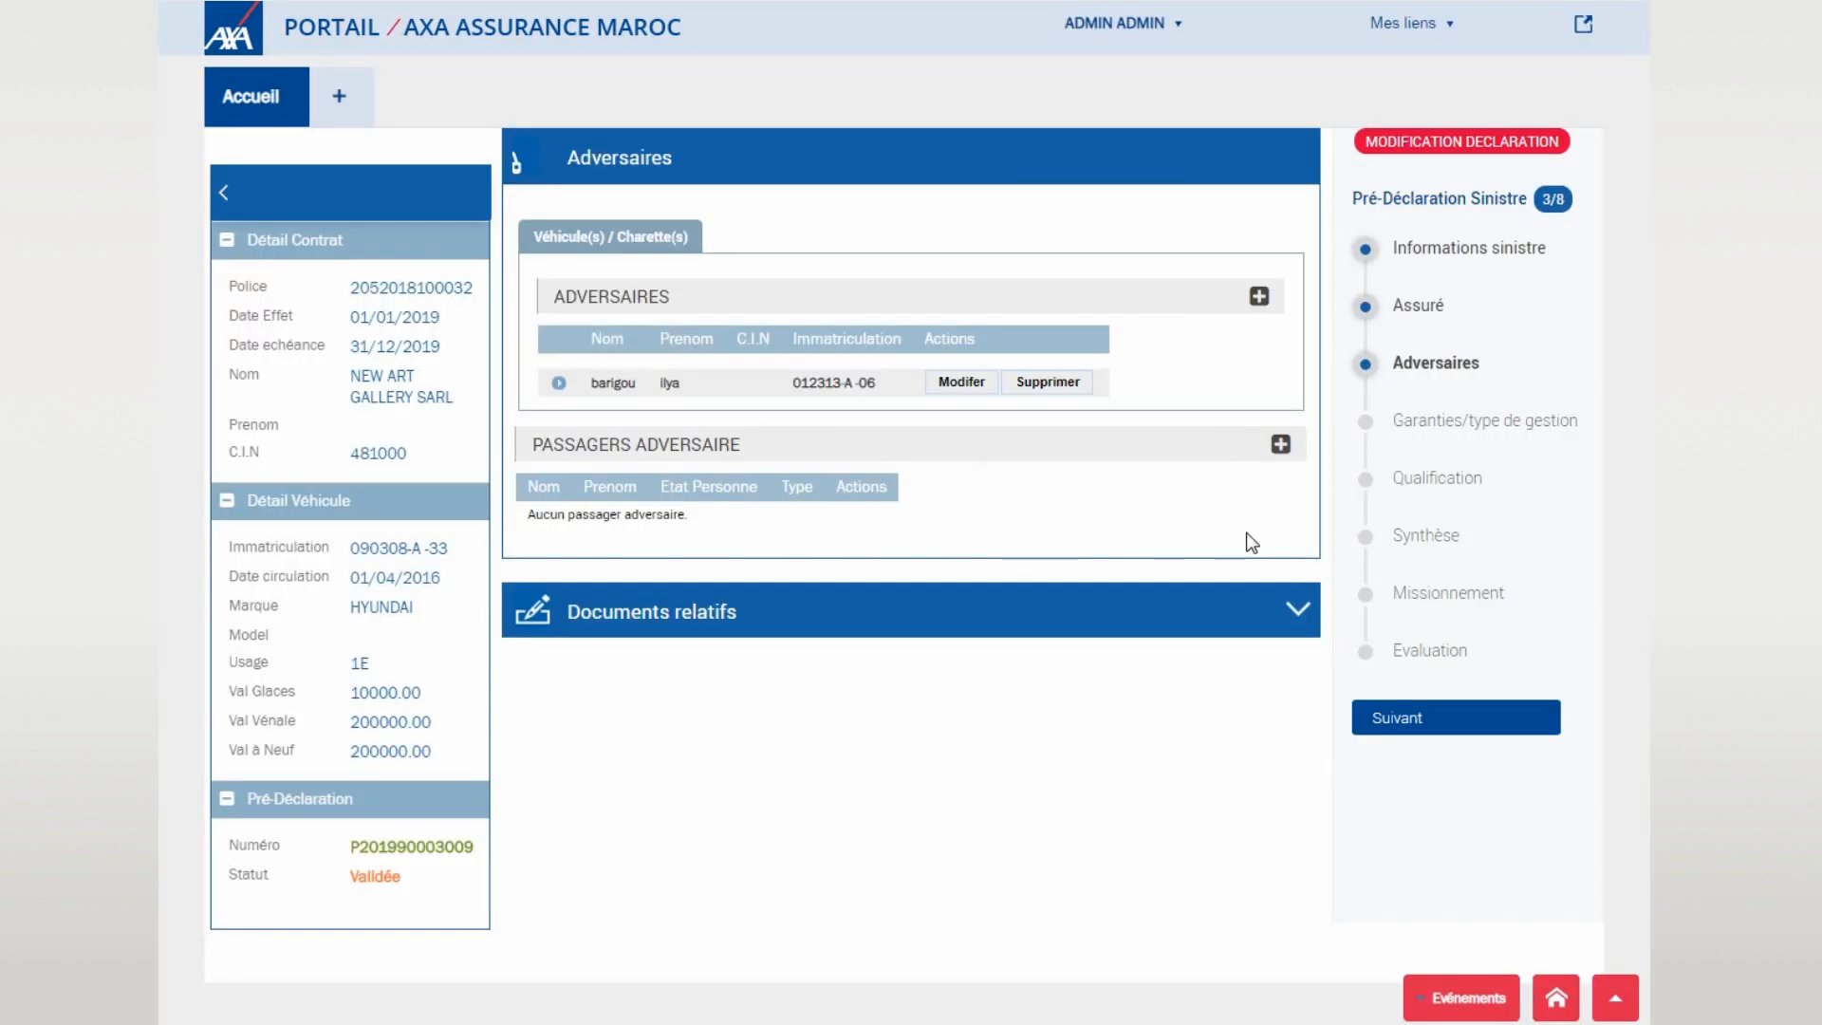
# - Choose the RC MAT guarantee with REPARATION CLASSIQUE as management type
pyautogui.click(1427, 728)
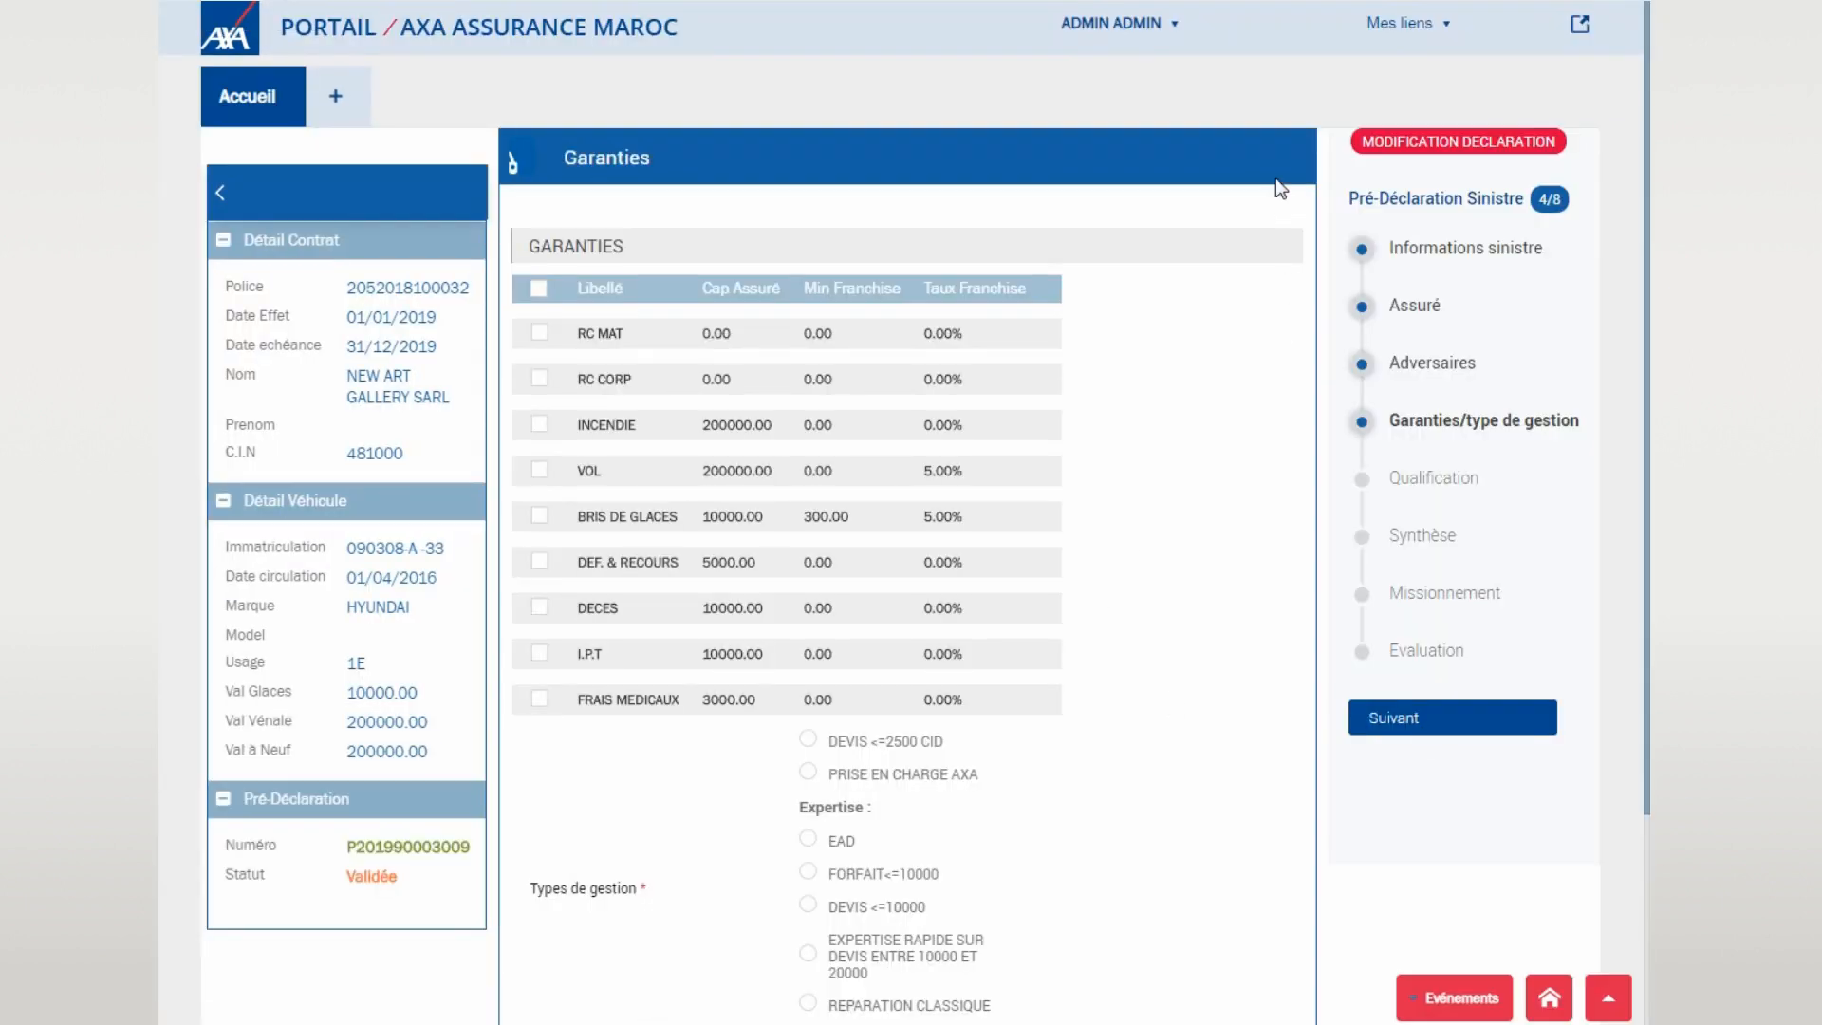
pyautogui.scroll(-1, 1224, 238)
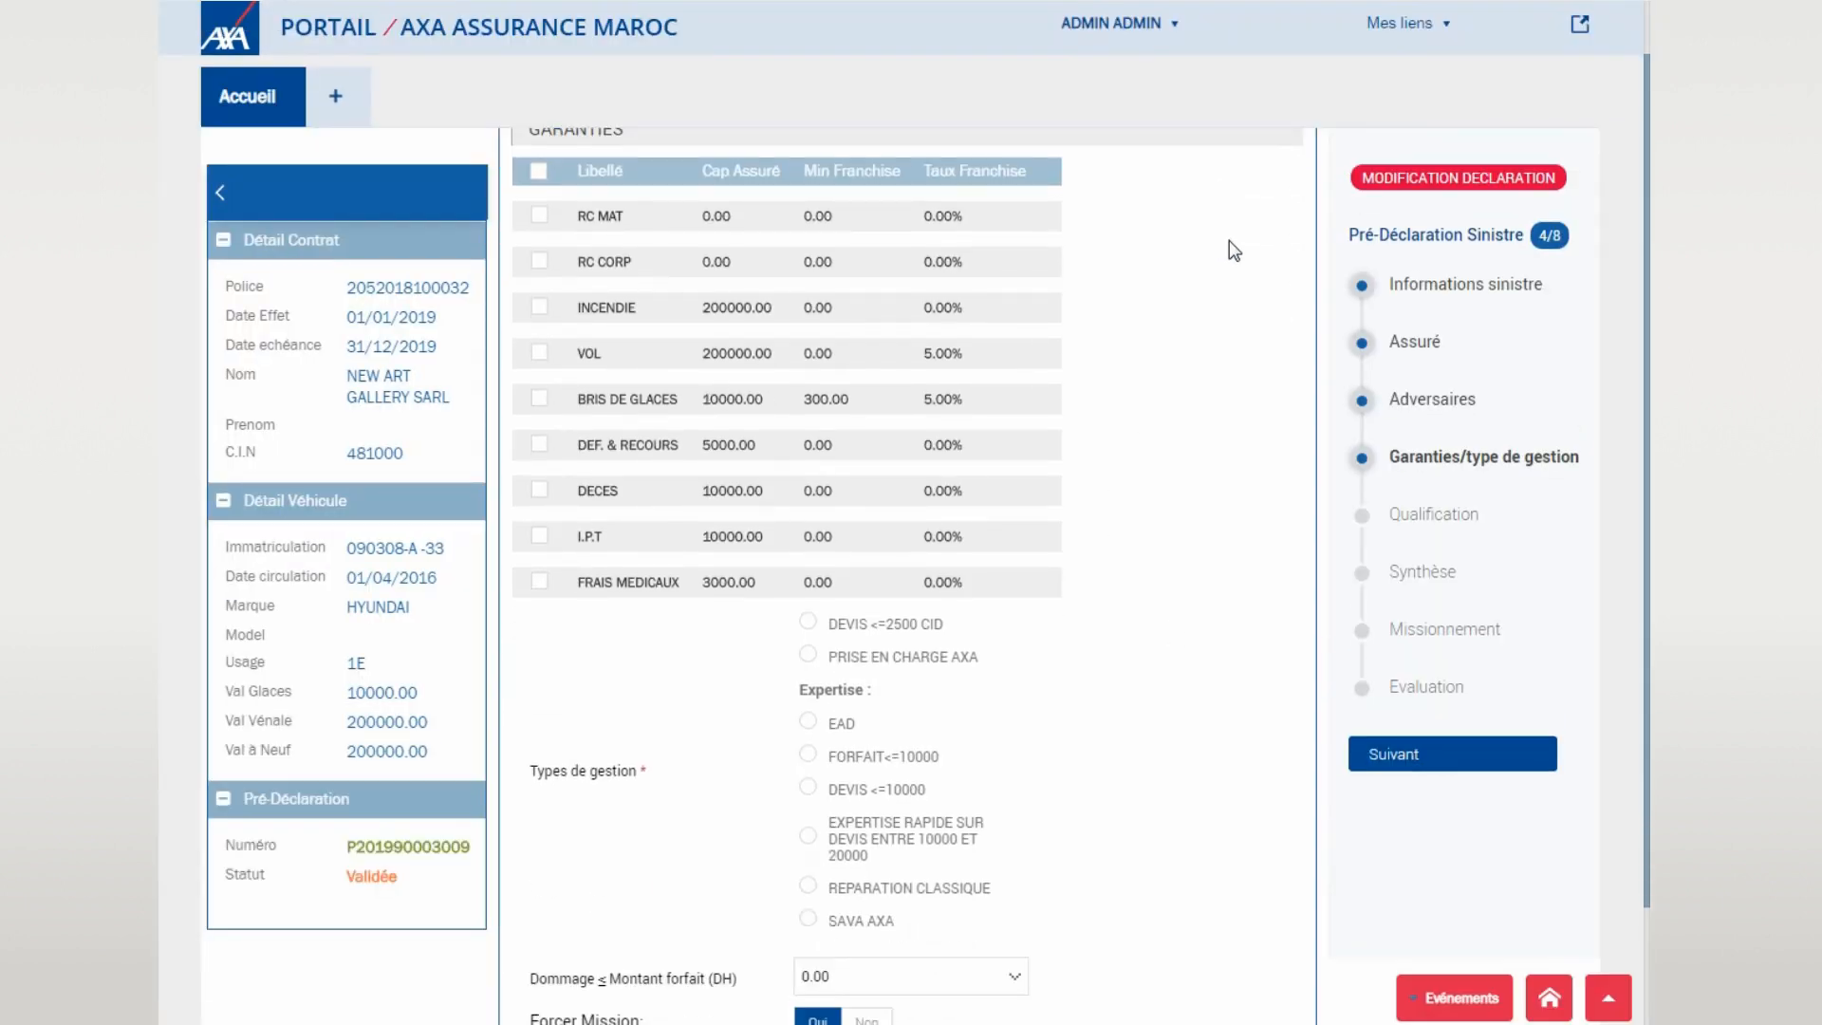
pyautogui.scroll(-1, 1278, 257)
pyautogui.scroll(2, 1277, 256)
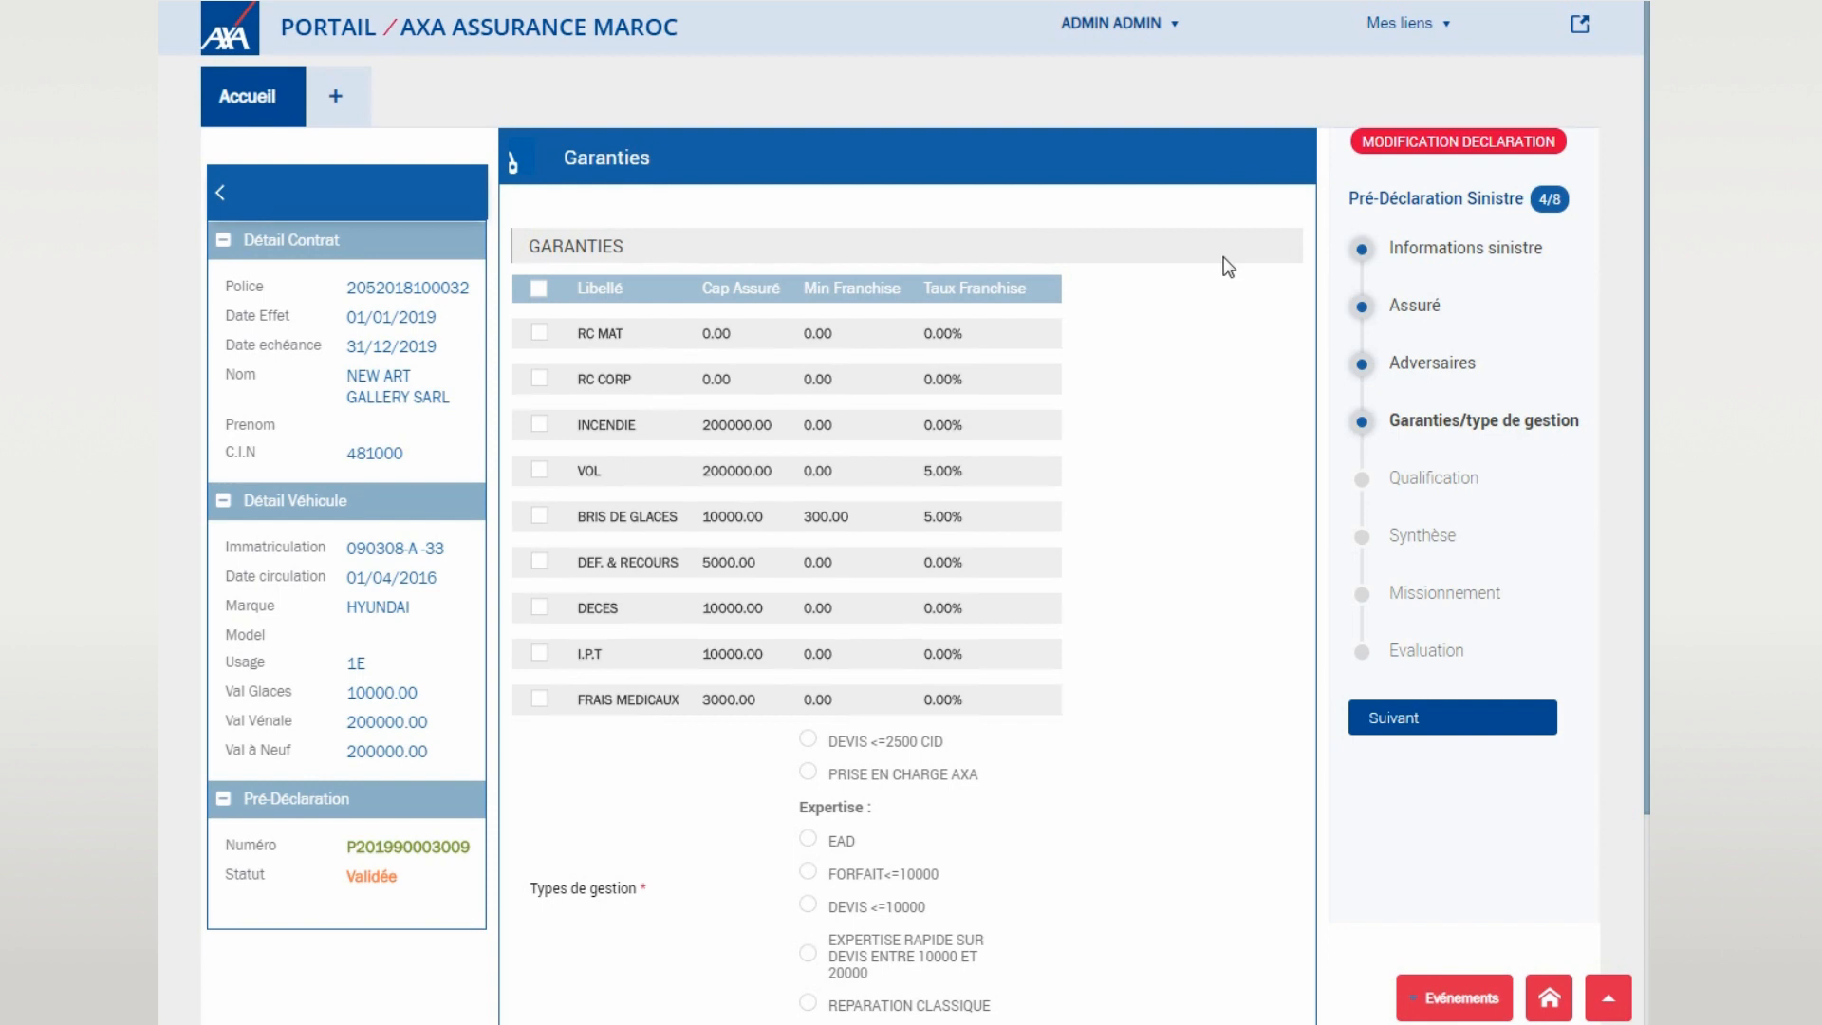
pyautogui.click(833, 338)
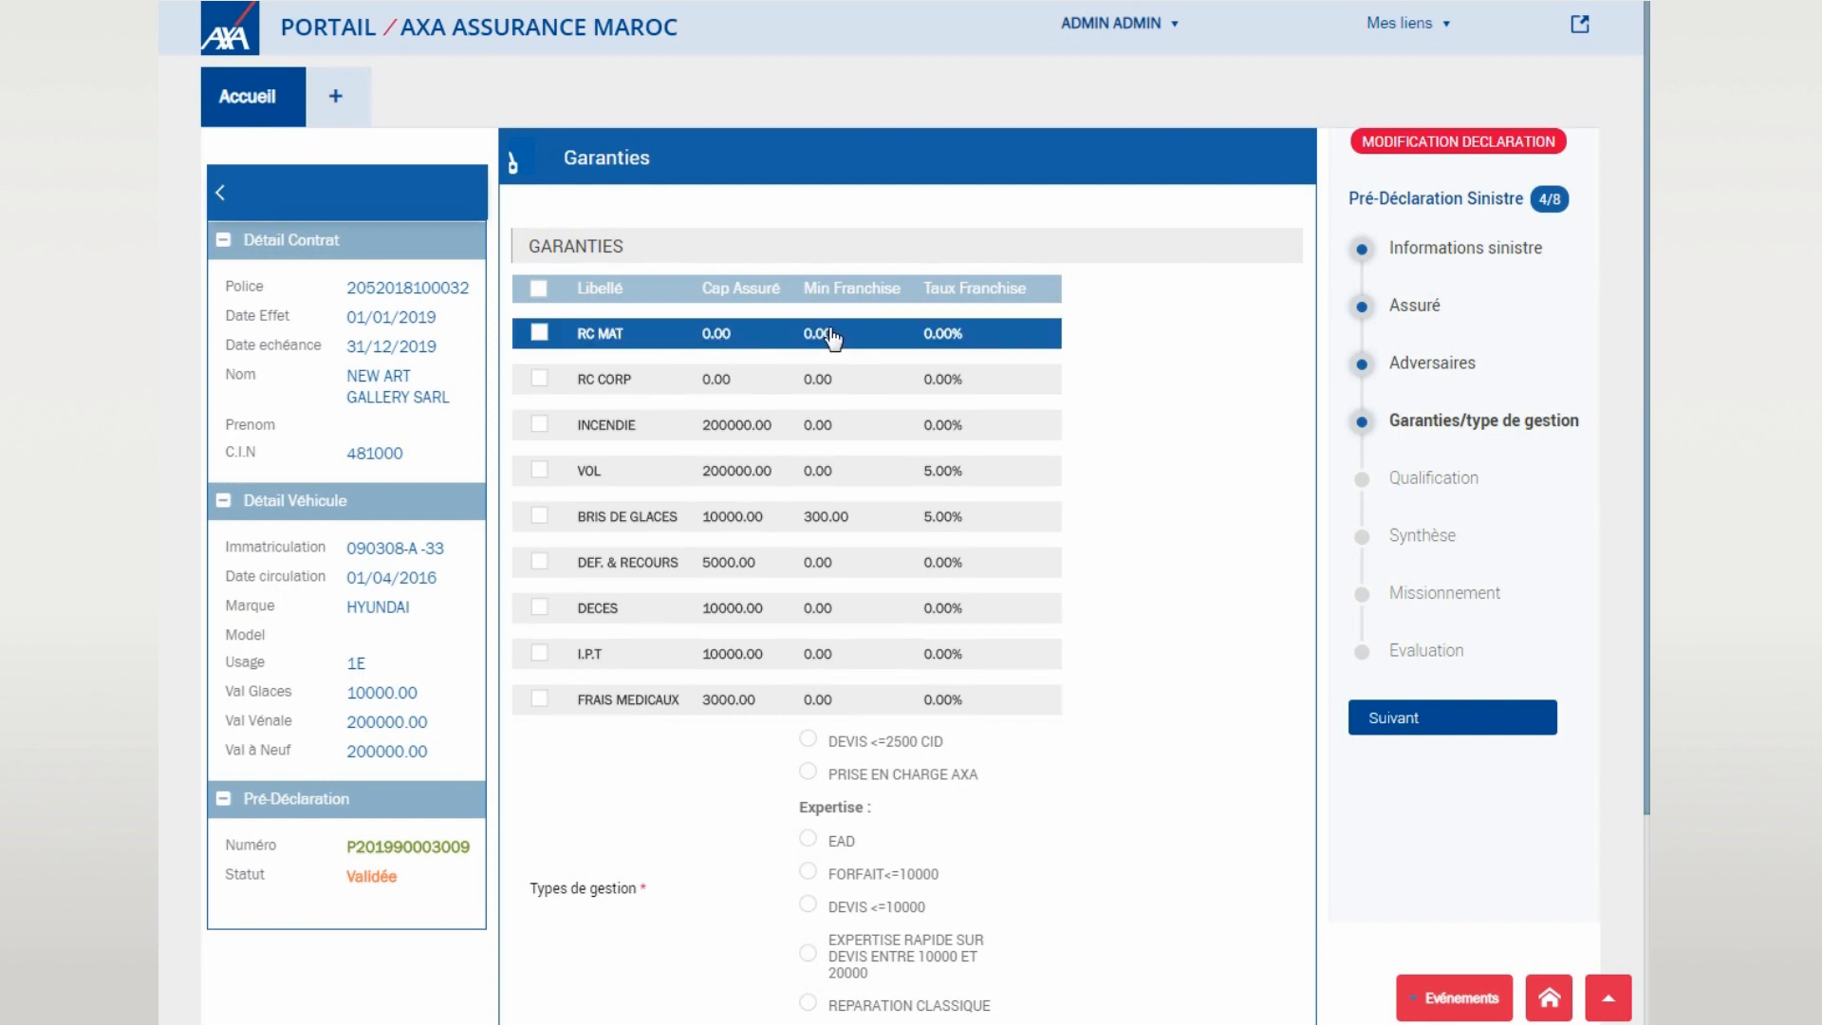
pyautogui.scroll(-3, 878, 356)
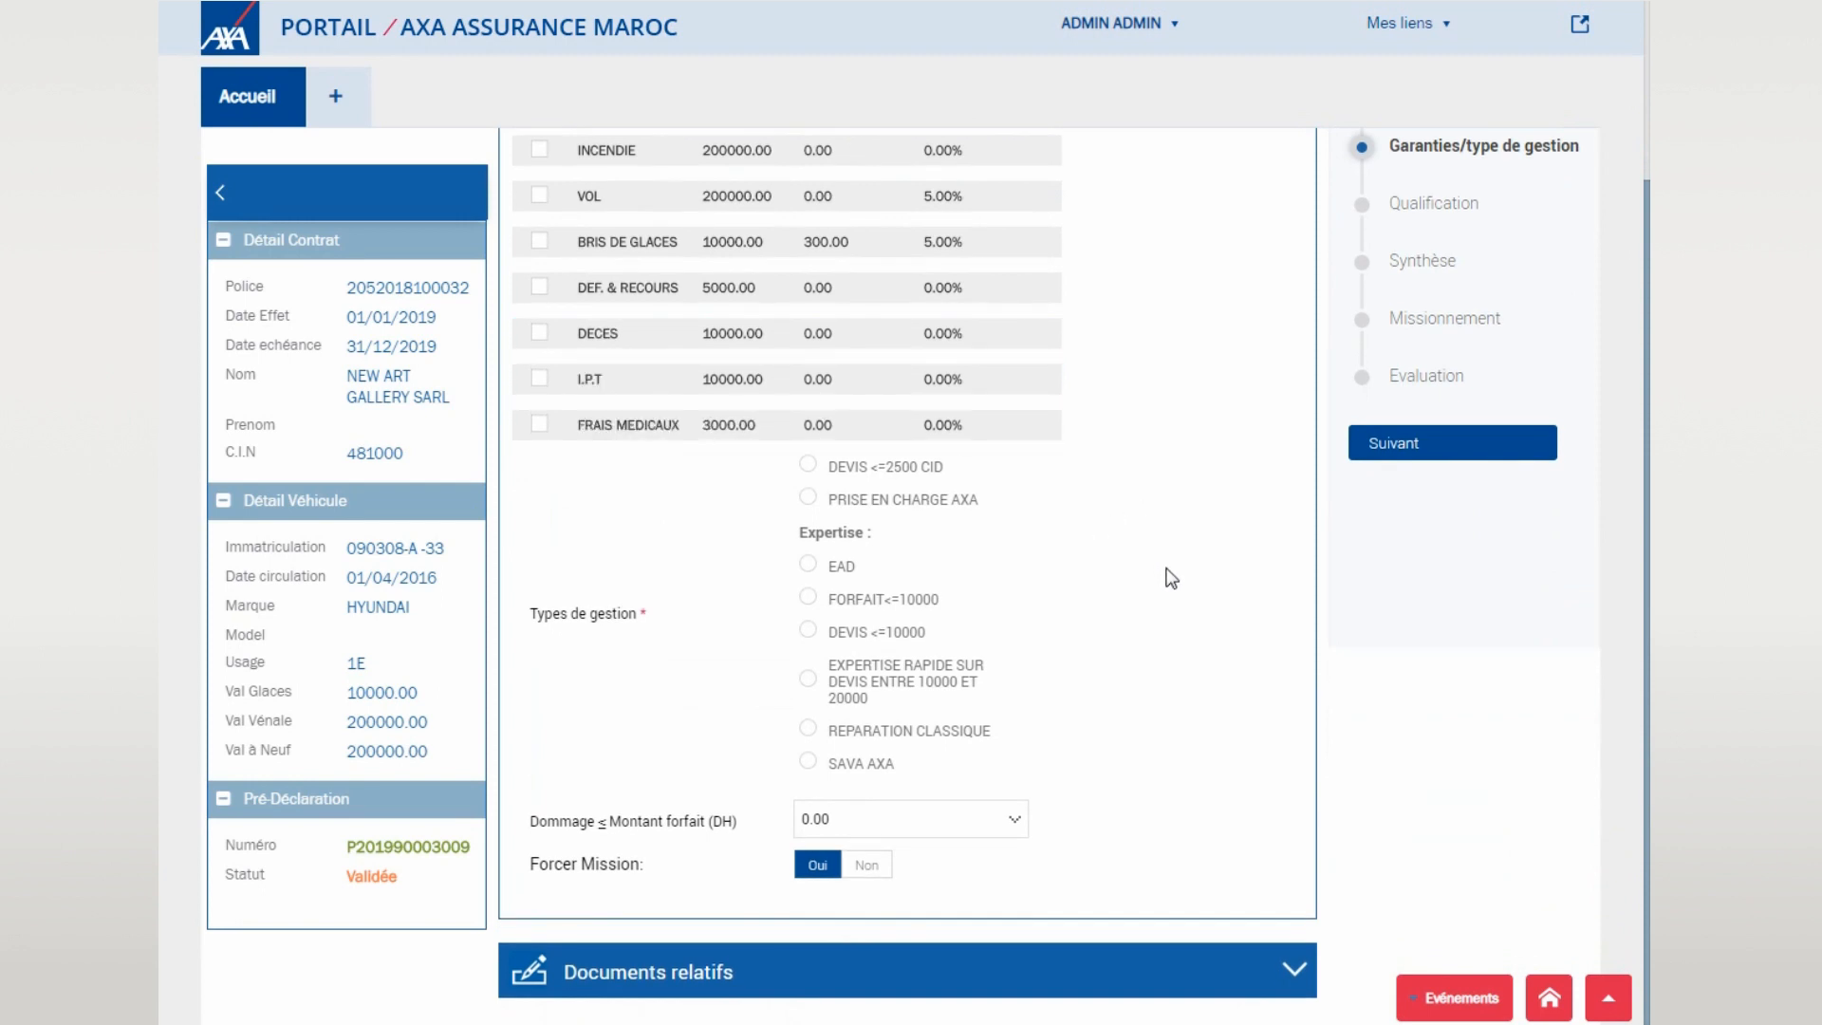
pyautogui.click(930, 732)
# - Pass through the Qualification step (CID OUI, Cas 001, RC MATERIELLE) to the Synthèse summary
pyautogui.click(1443, 450)
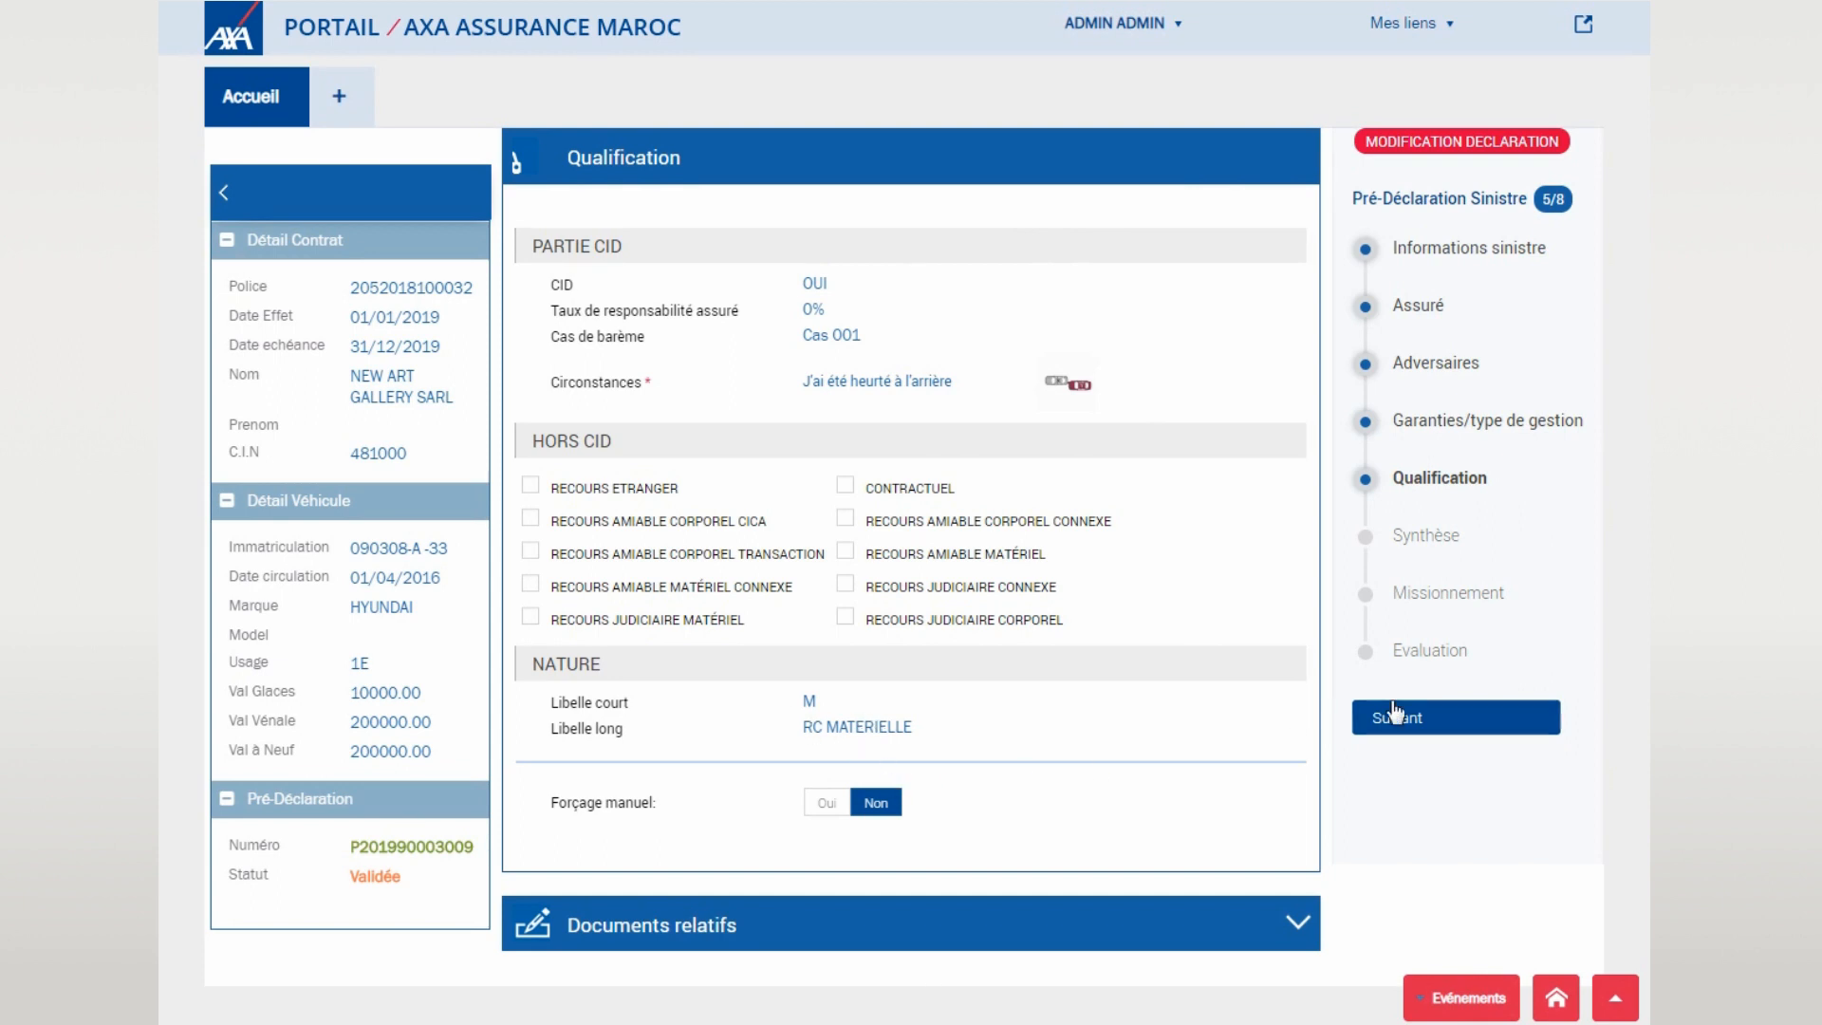
pyautogui.click(1447, 726)
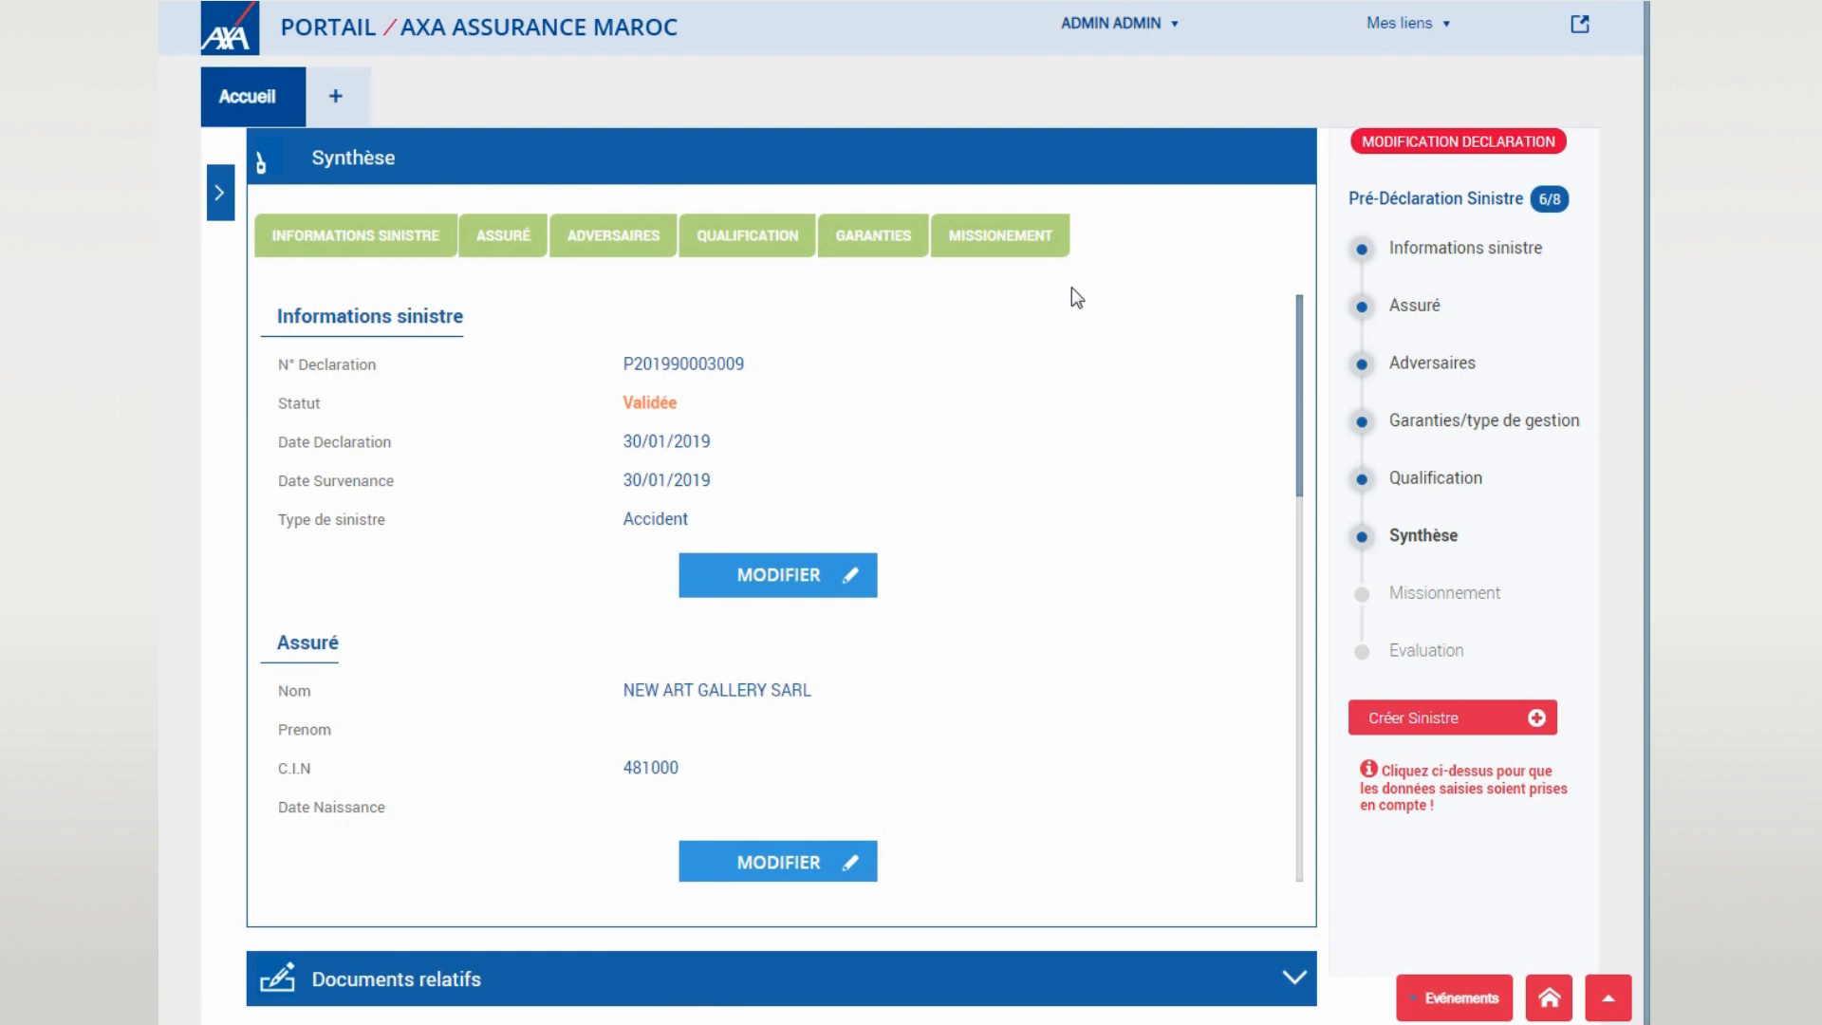
# - Review the Synthèse summary showing RC MAT, REPARATION CLASSIQUE and expert code 14075
pyautogui.scroll(-10, 1094, 305)
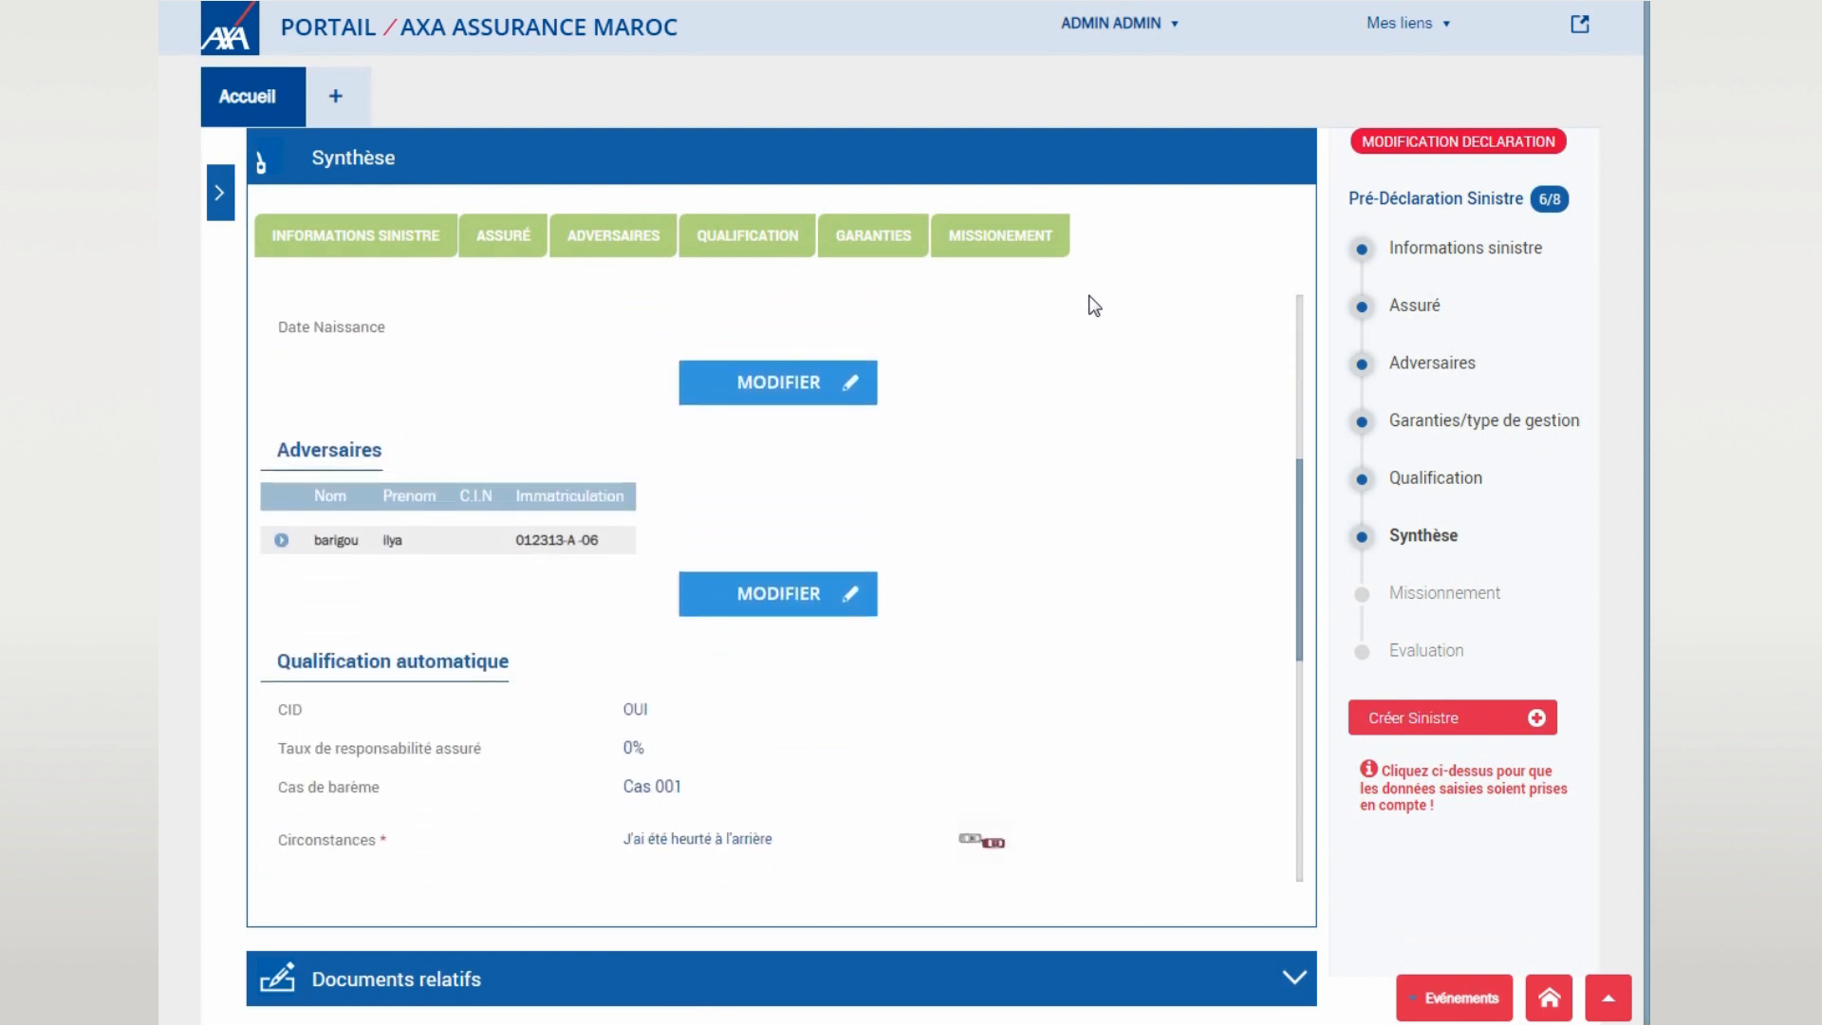
pyautogui.scroll(-1, 1096, 305)
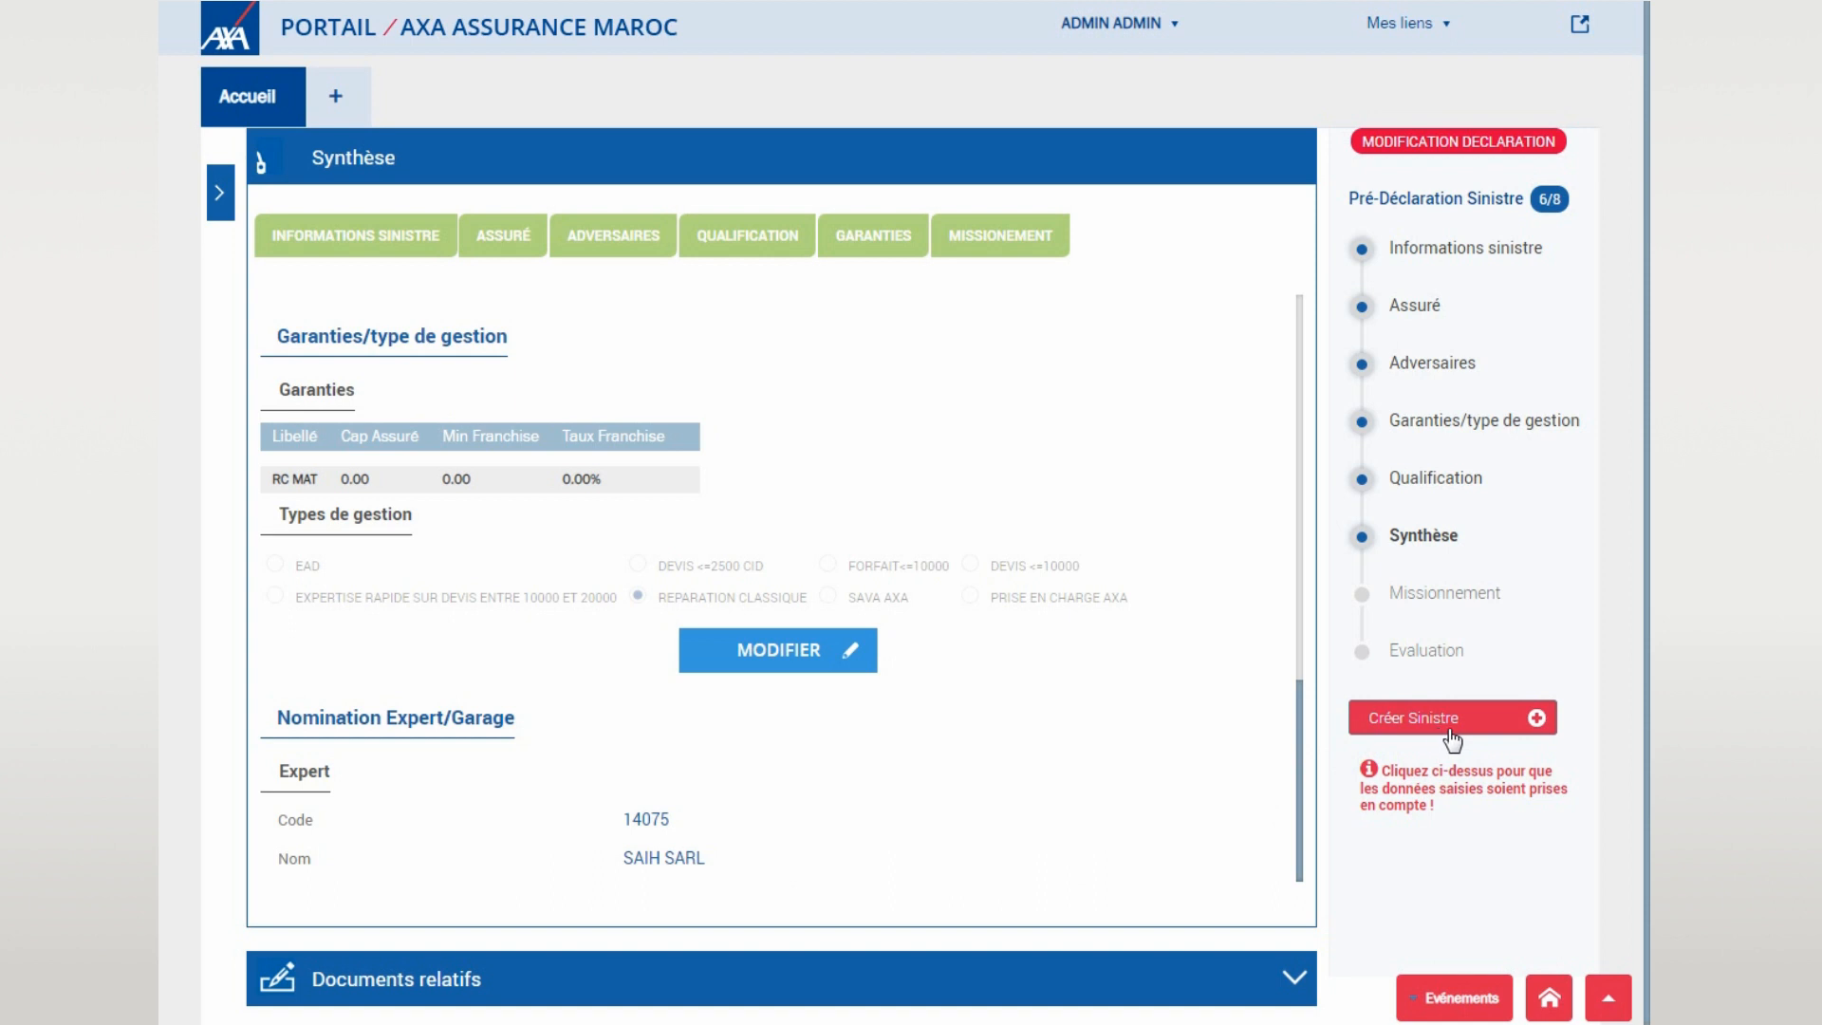
# - Create the claim, expand the Éditique documents section, and proceed to the Evaluations page
pyautogui.click(1486, 723)
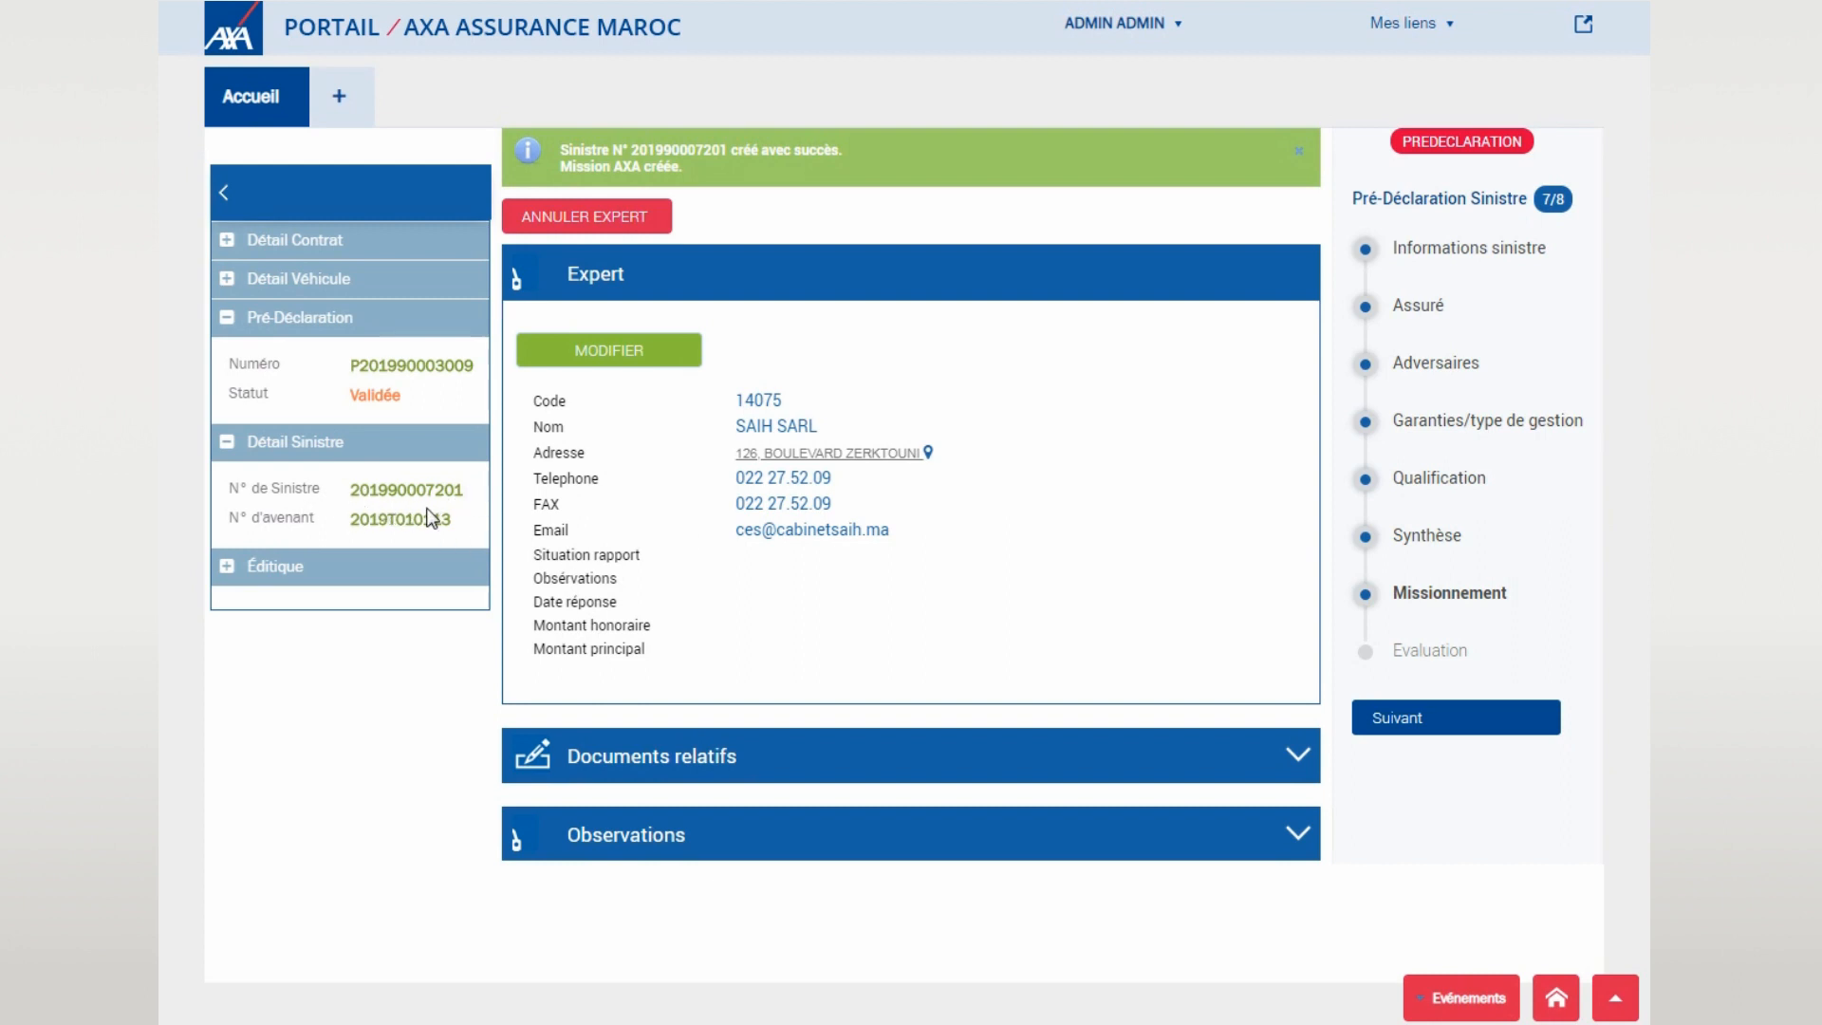
pyautogui.click(224, 570)
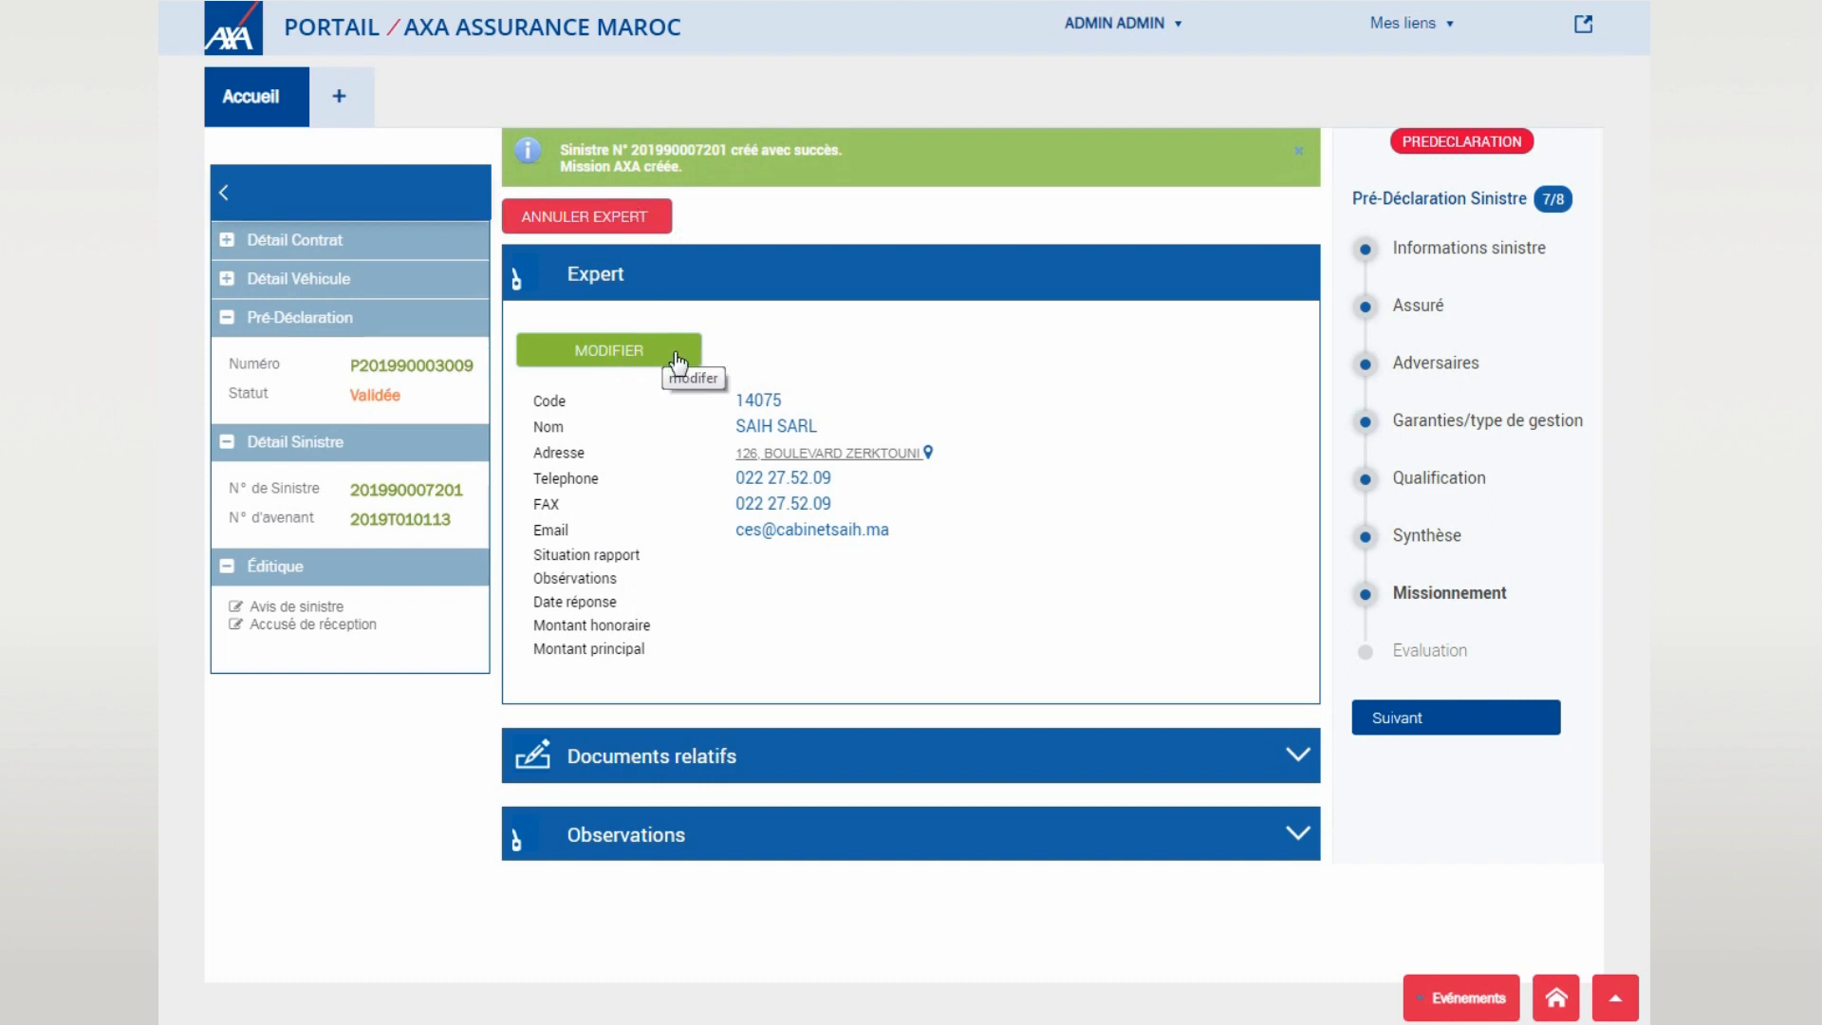
pyautogui.click(1425, 742)
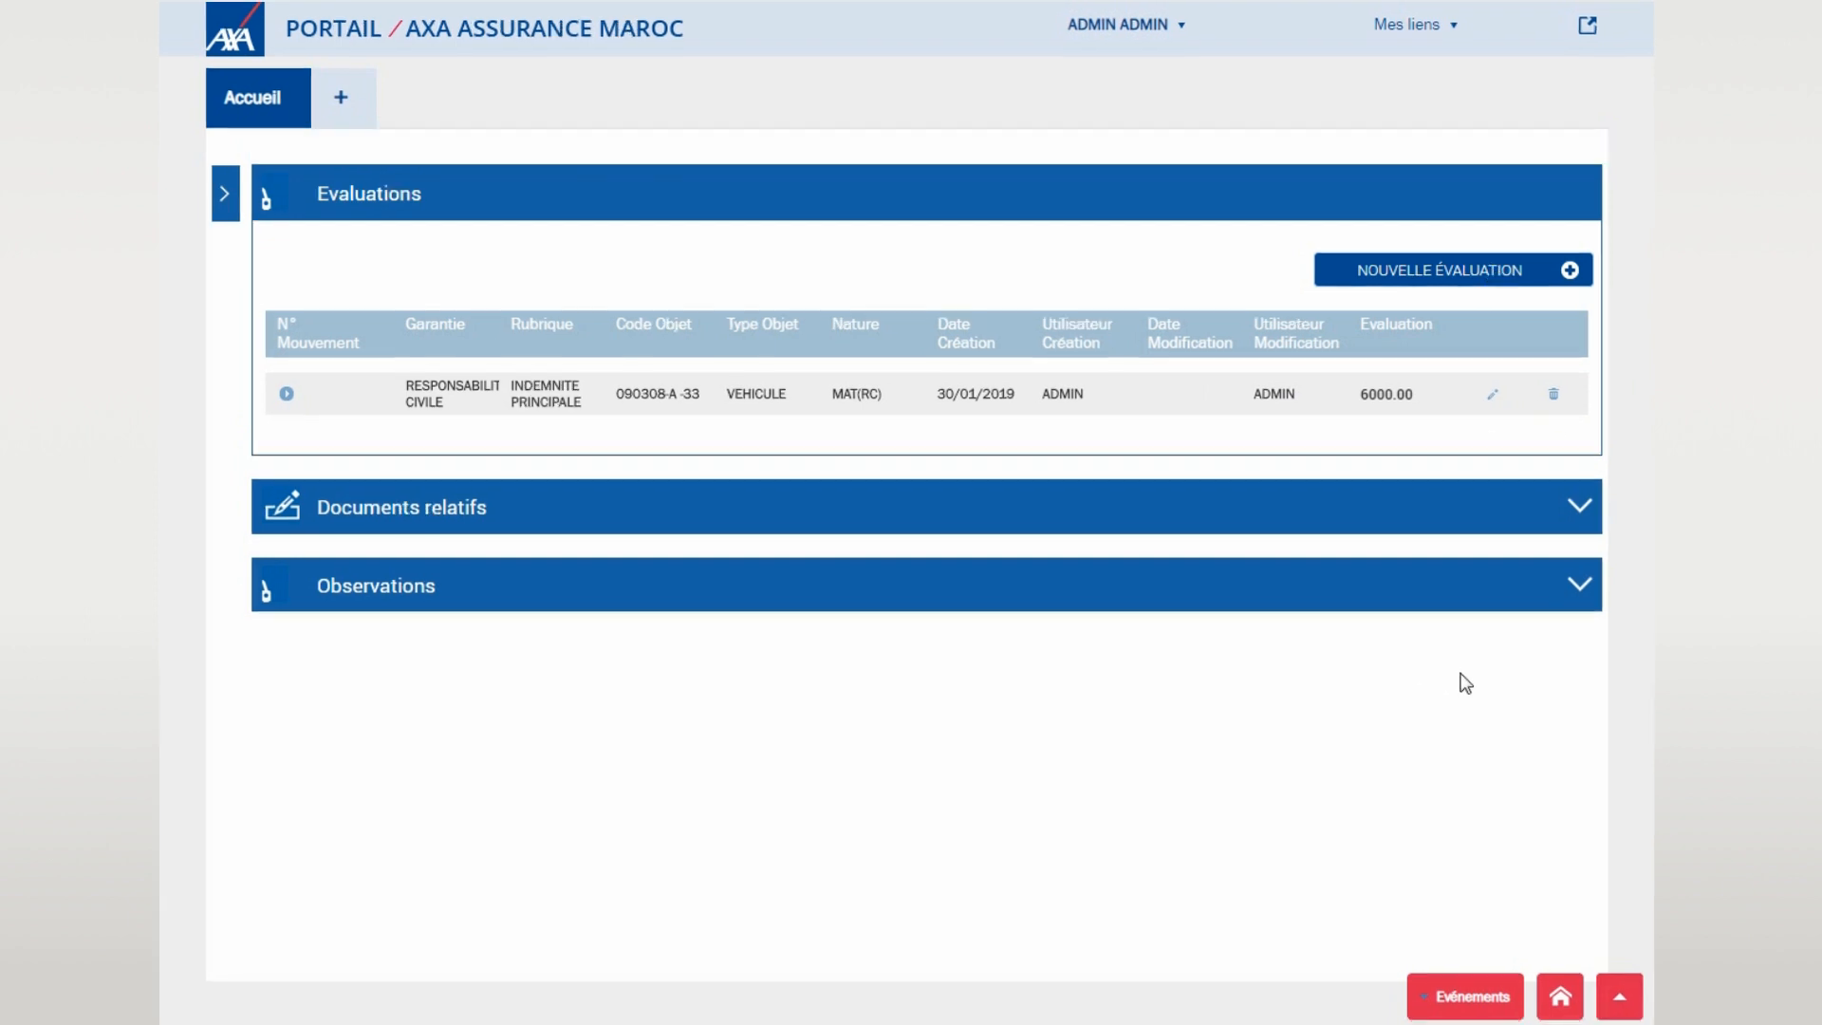
# - Start a new RC MAT evaluation for the damaged vehicle, choosing the insured Hyundai
pyautogui.click(1523, 284)
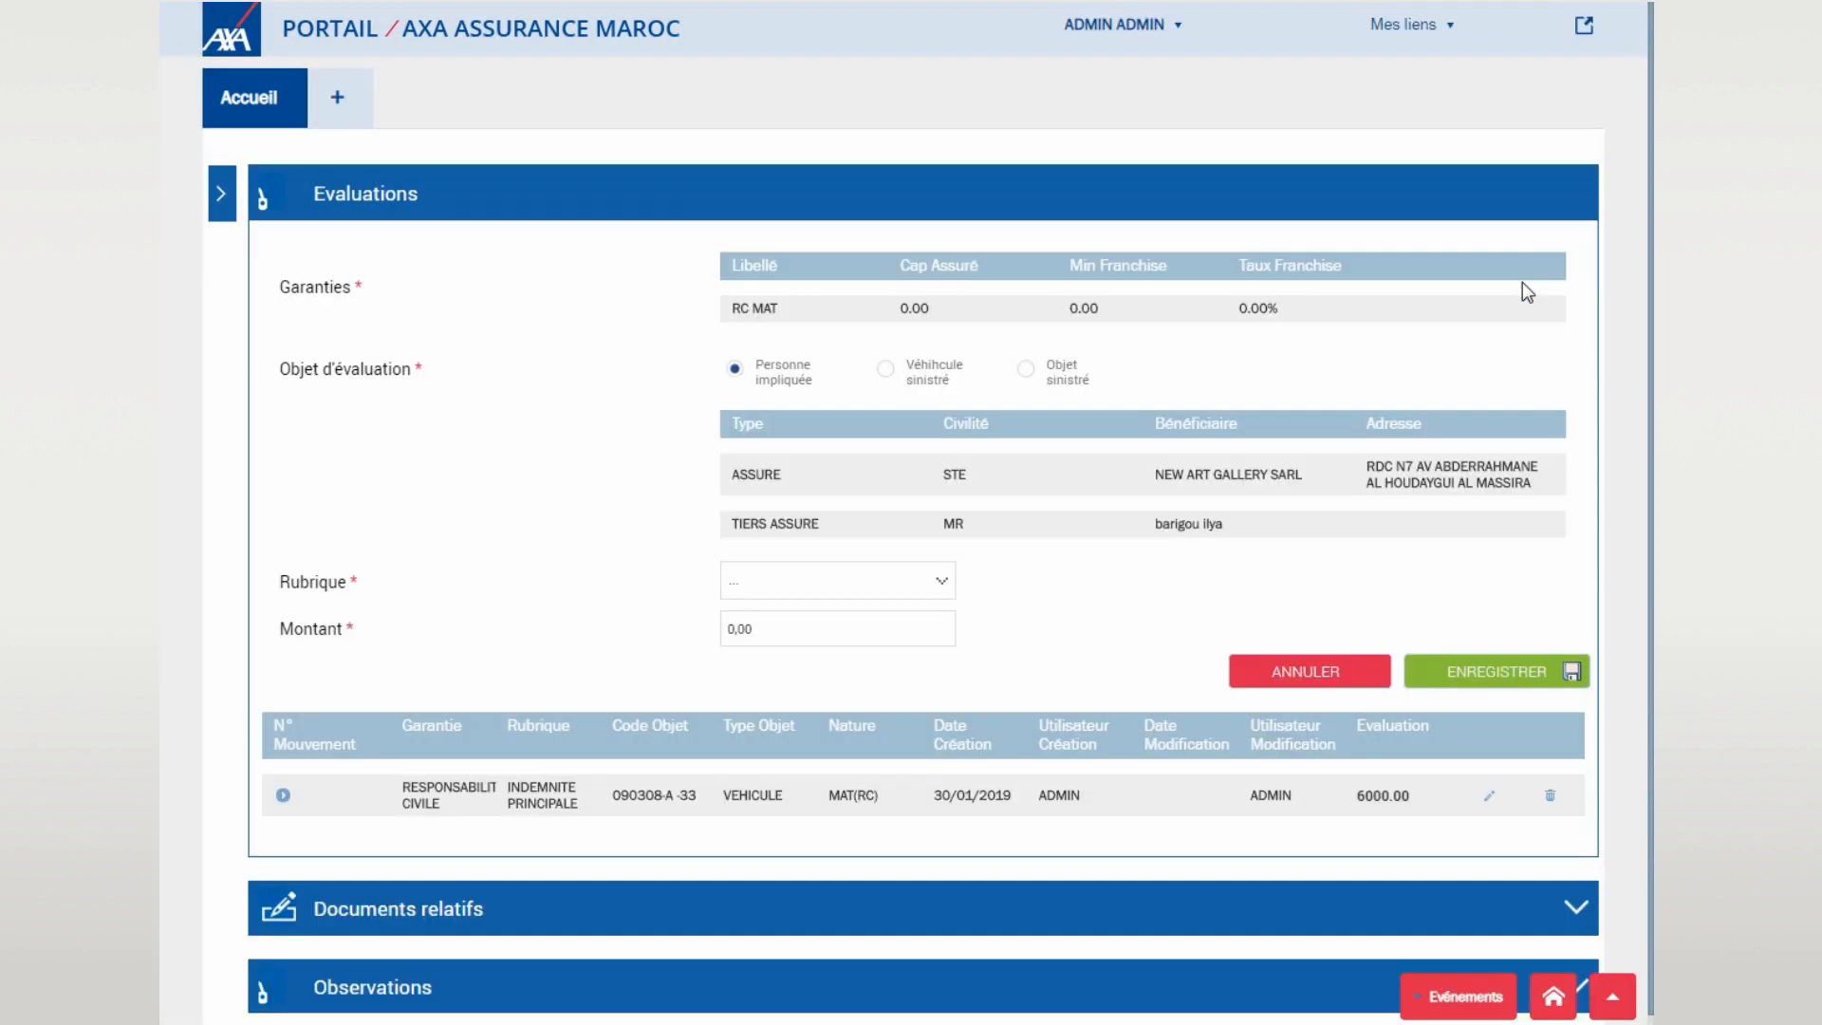
pyautogui.click(1194, 314)
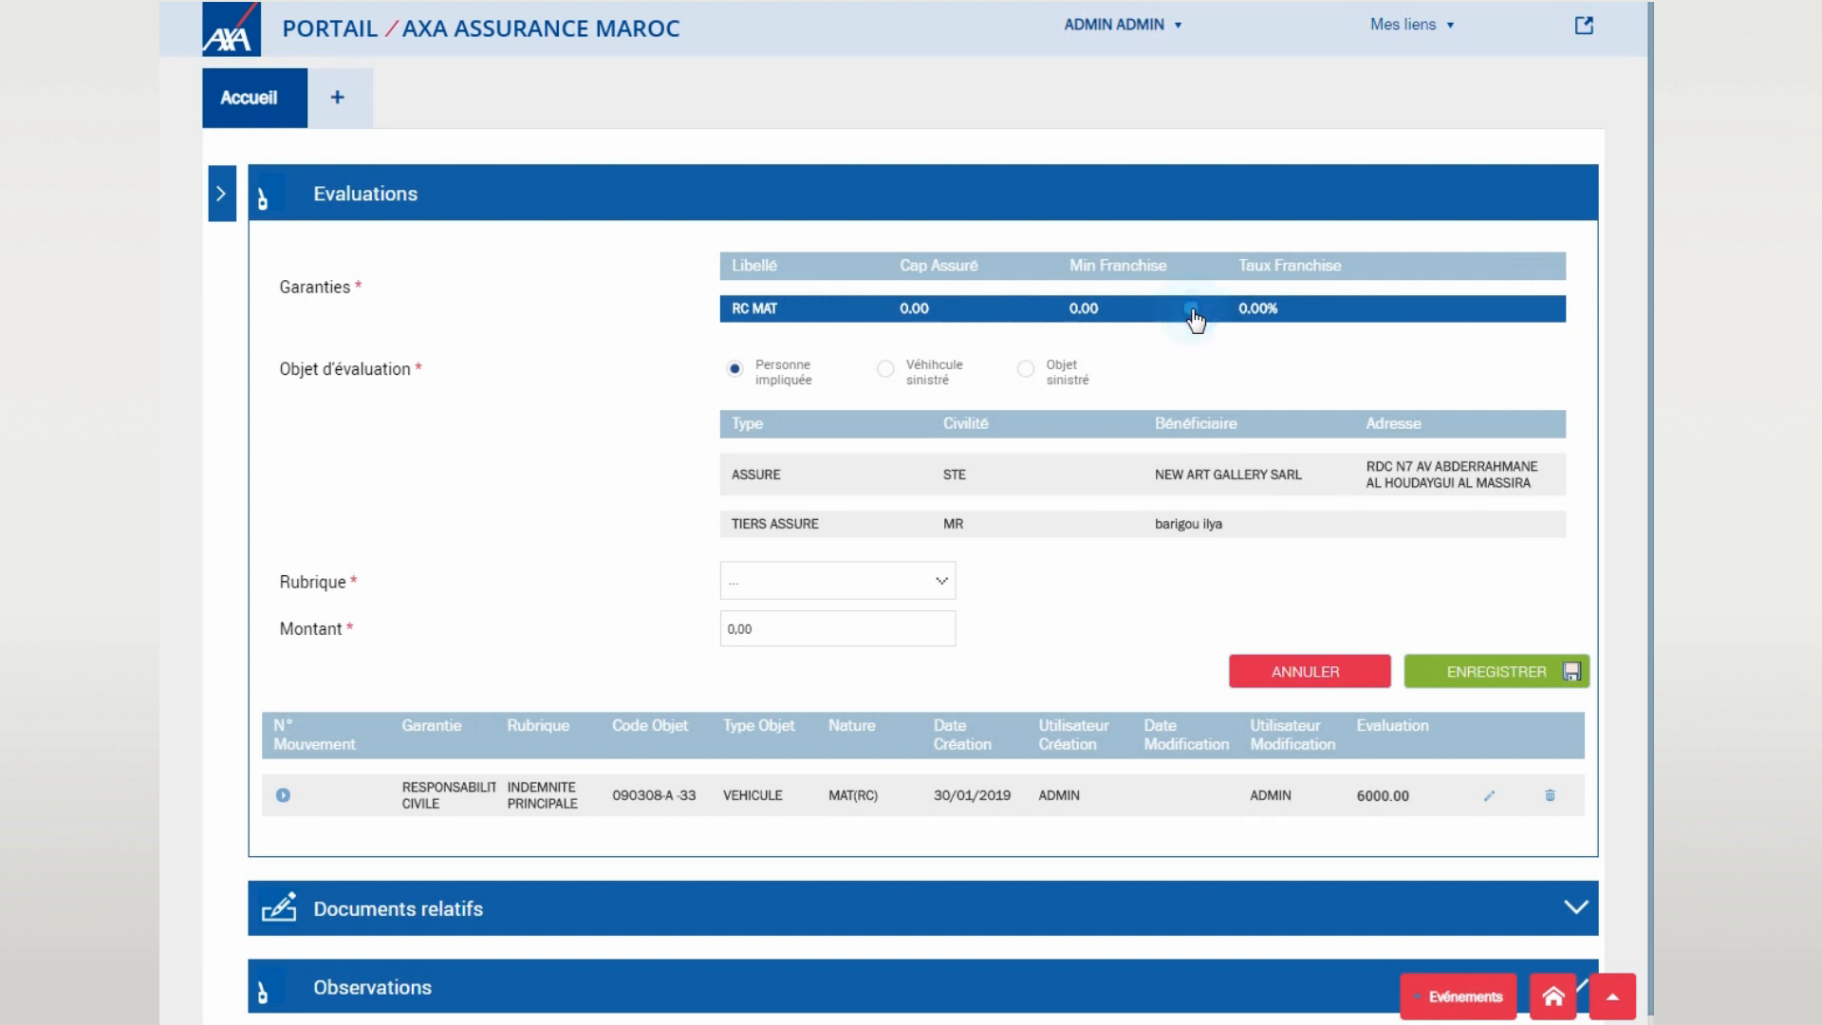
pyautogui.click(889, 371)
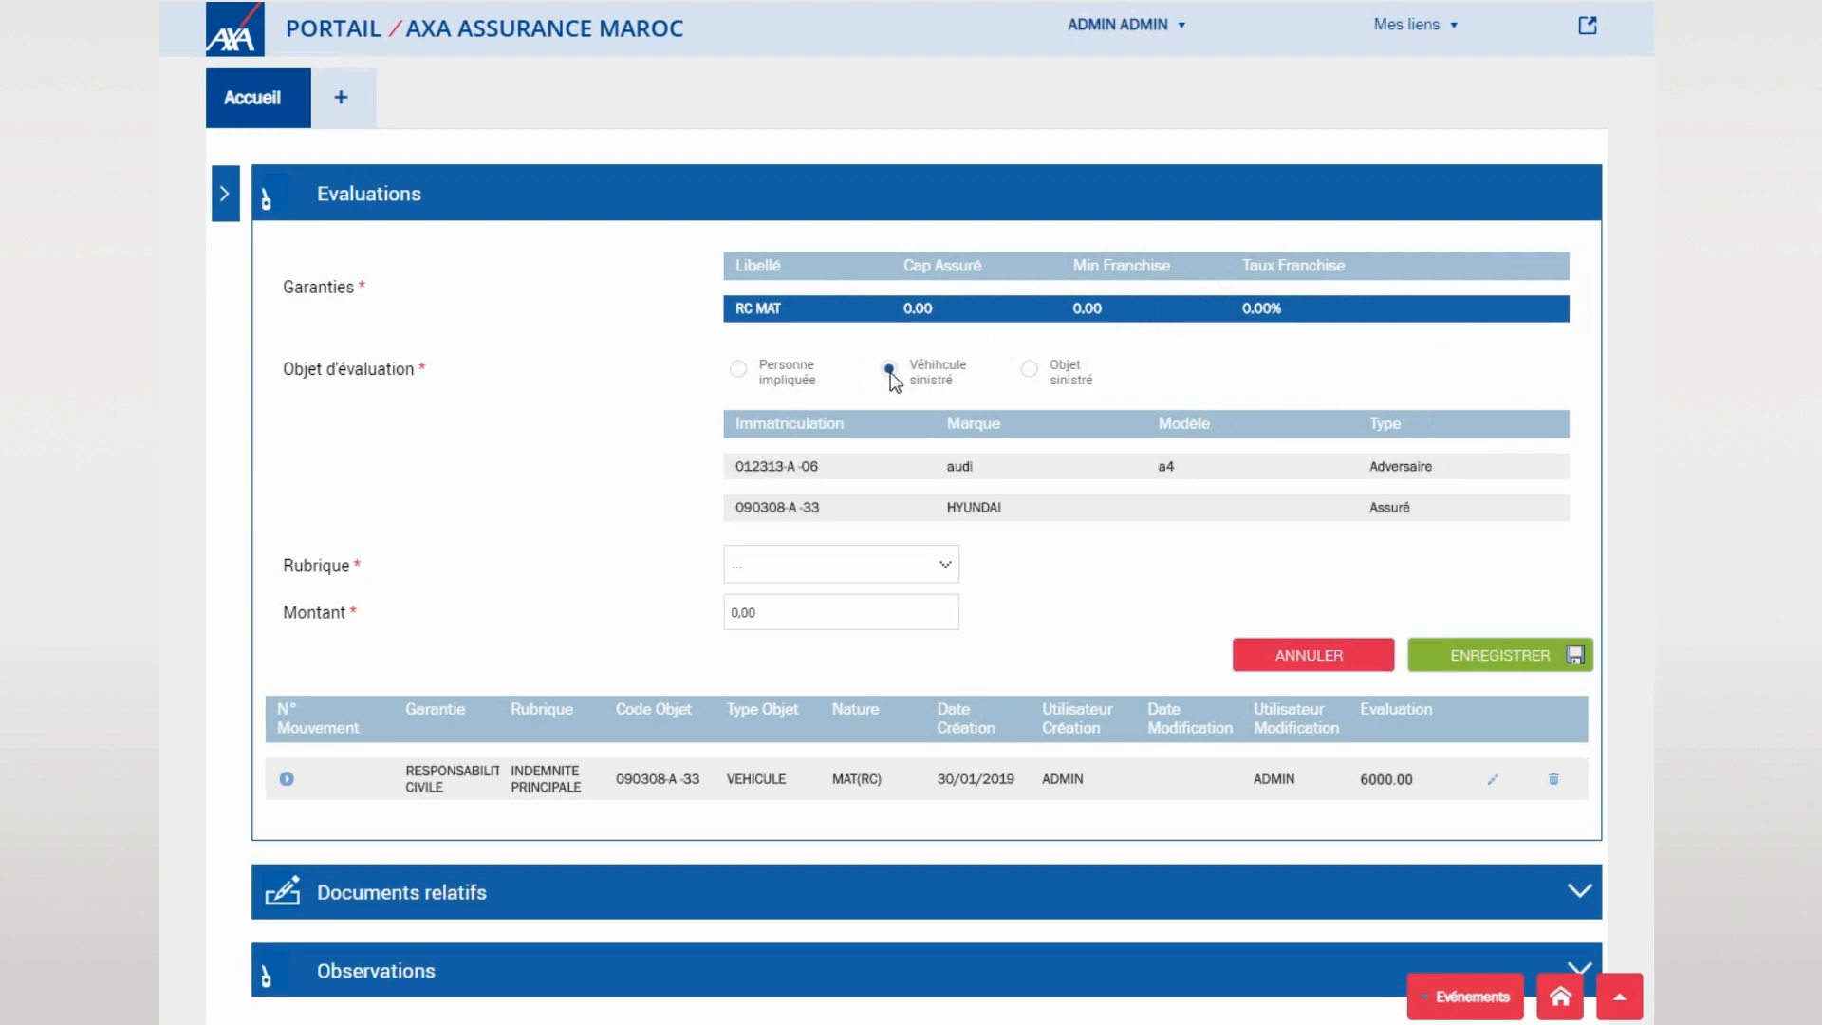
pyautogui.click(950, 513)
# - Set the heading to HONORAIRE EXPERTISE DOM.MAT with amount 804 and save the evaluation
pyautogui.click(828, 572)
pyautogui.write('hono')
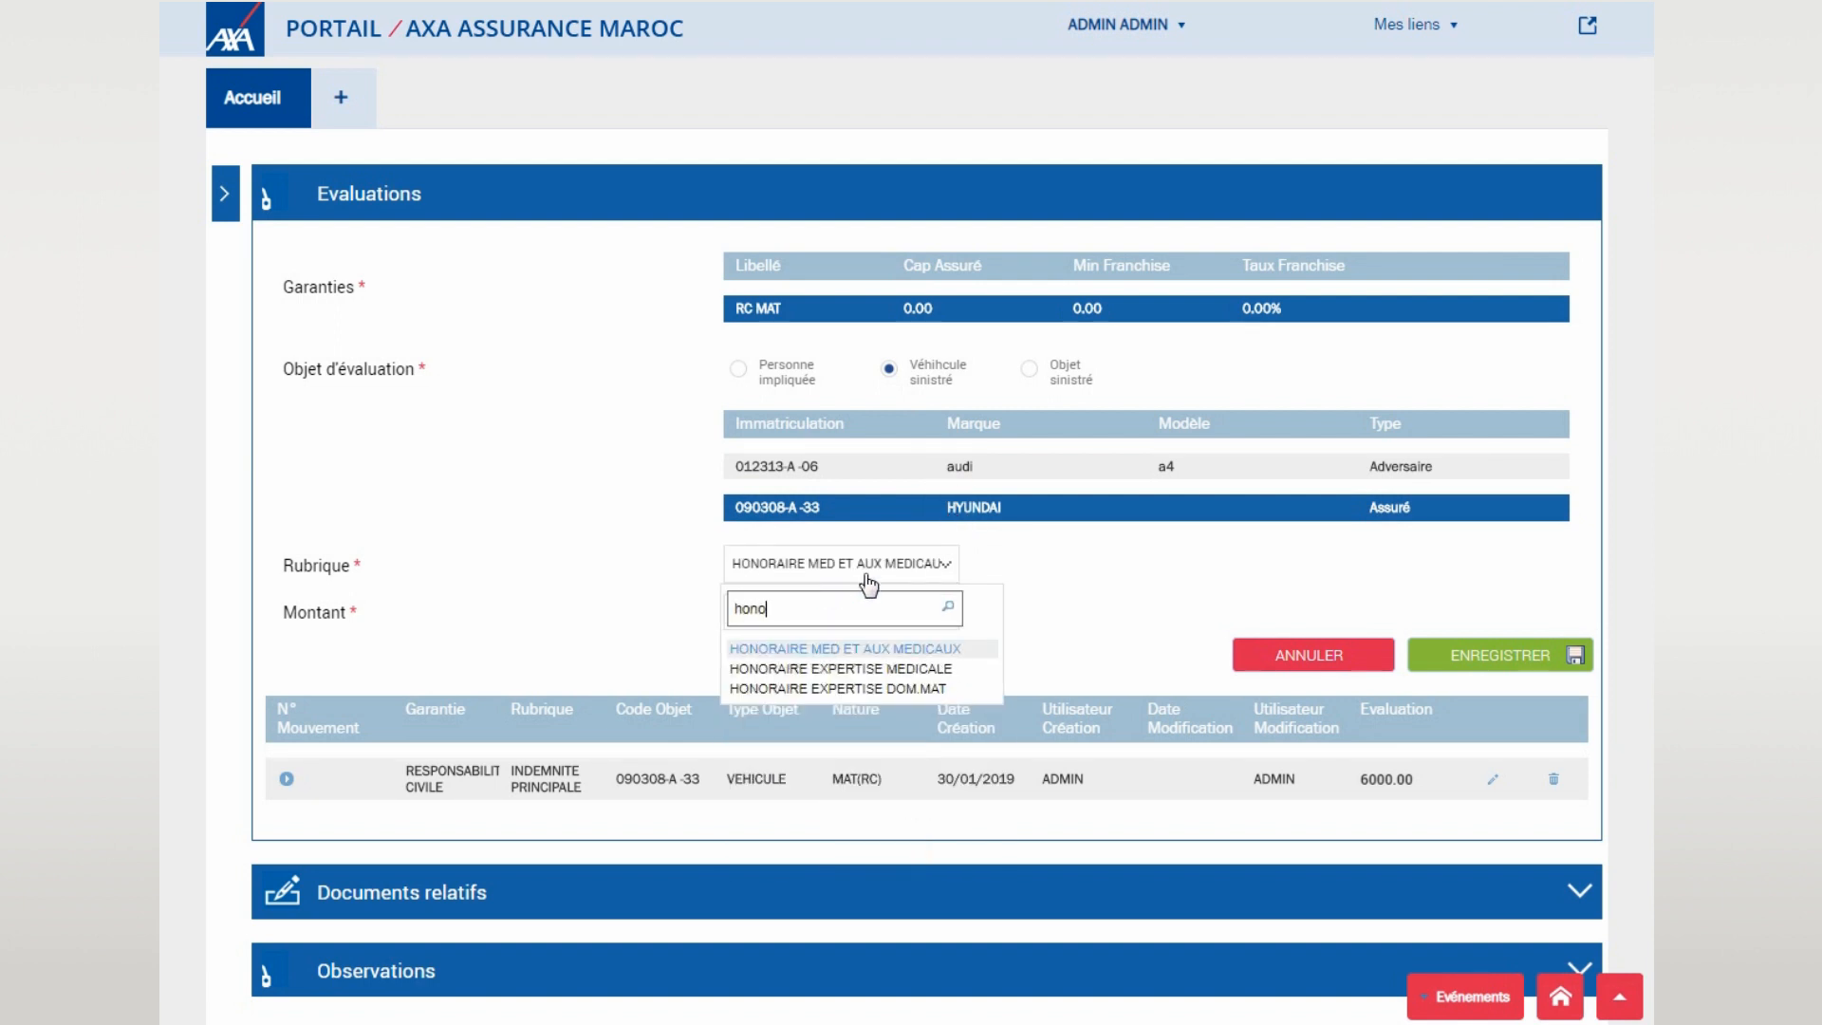
pyautogui.click(854, 688)
pyautogui.click(776, 617)
pyautogui.doubleClick(777, 617)
pyautogui.write('804')
pyautogui.click(815, 653)
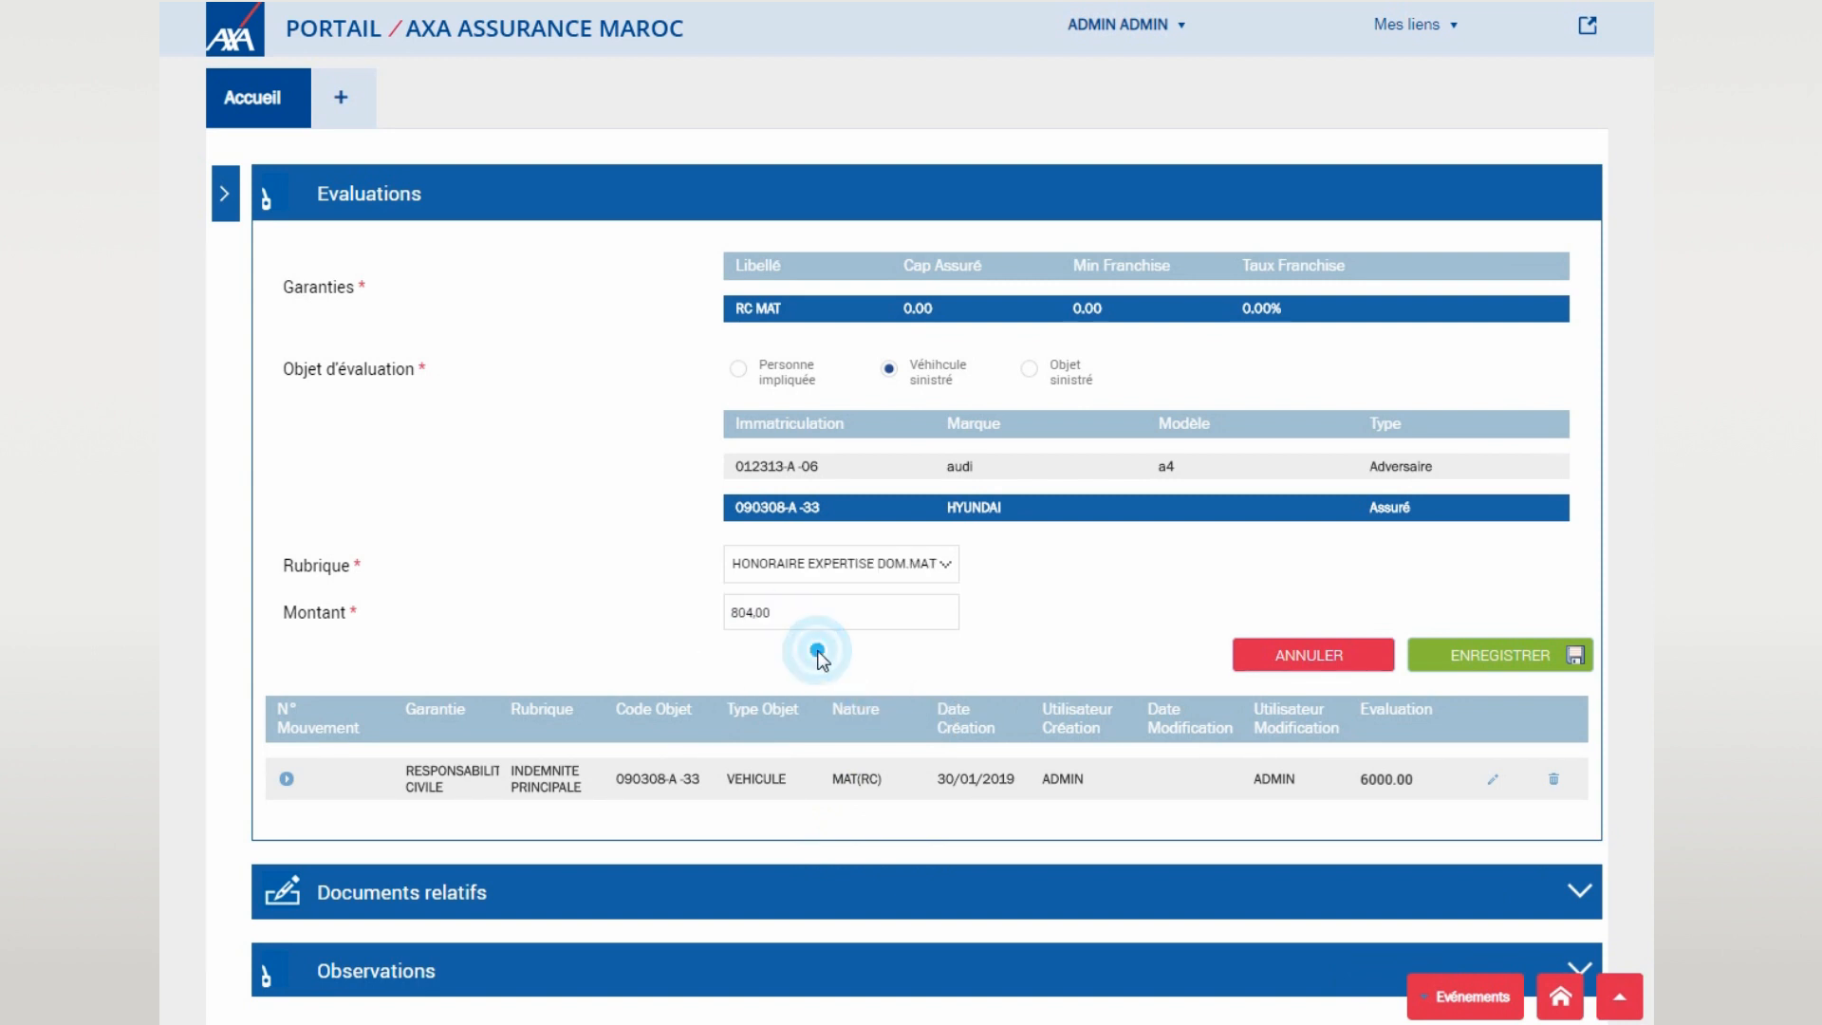
pyautogui.click(1513, 658)
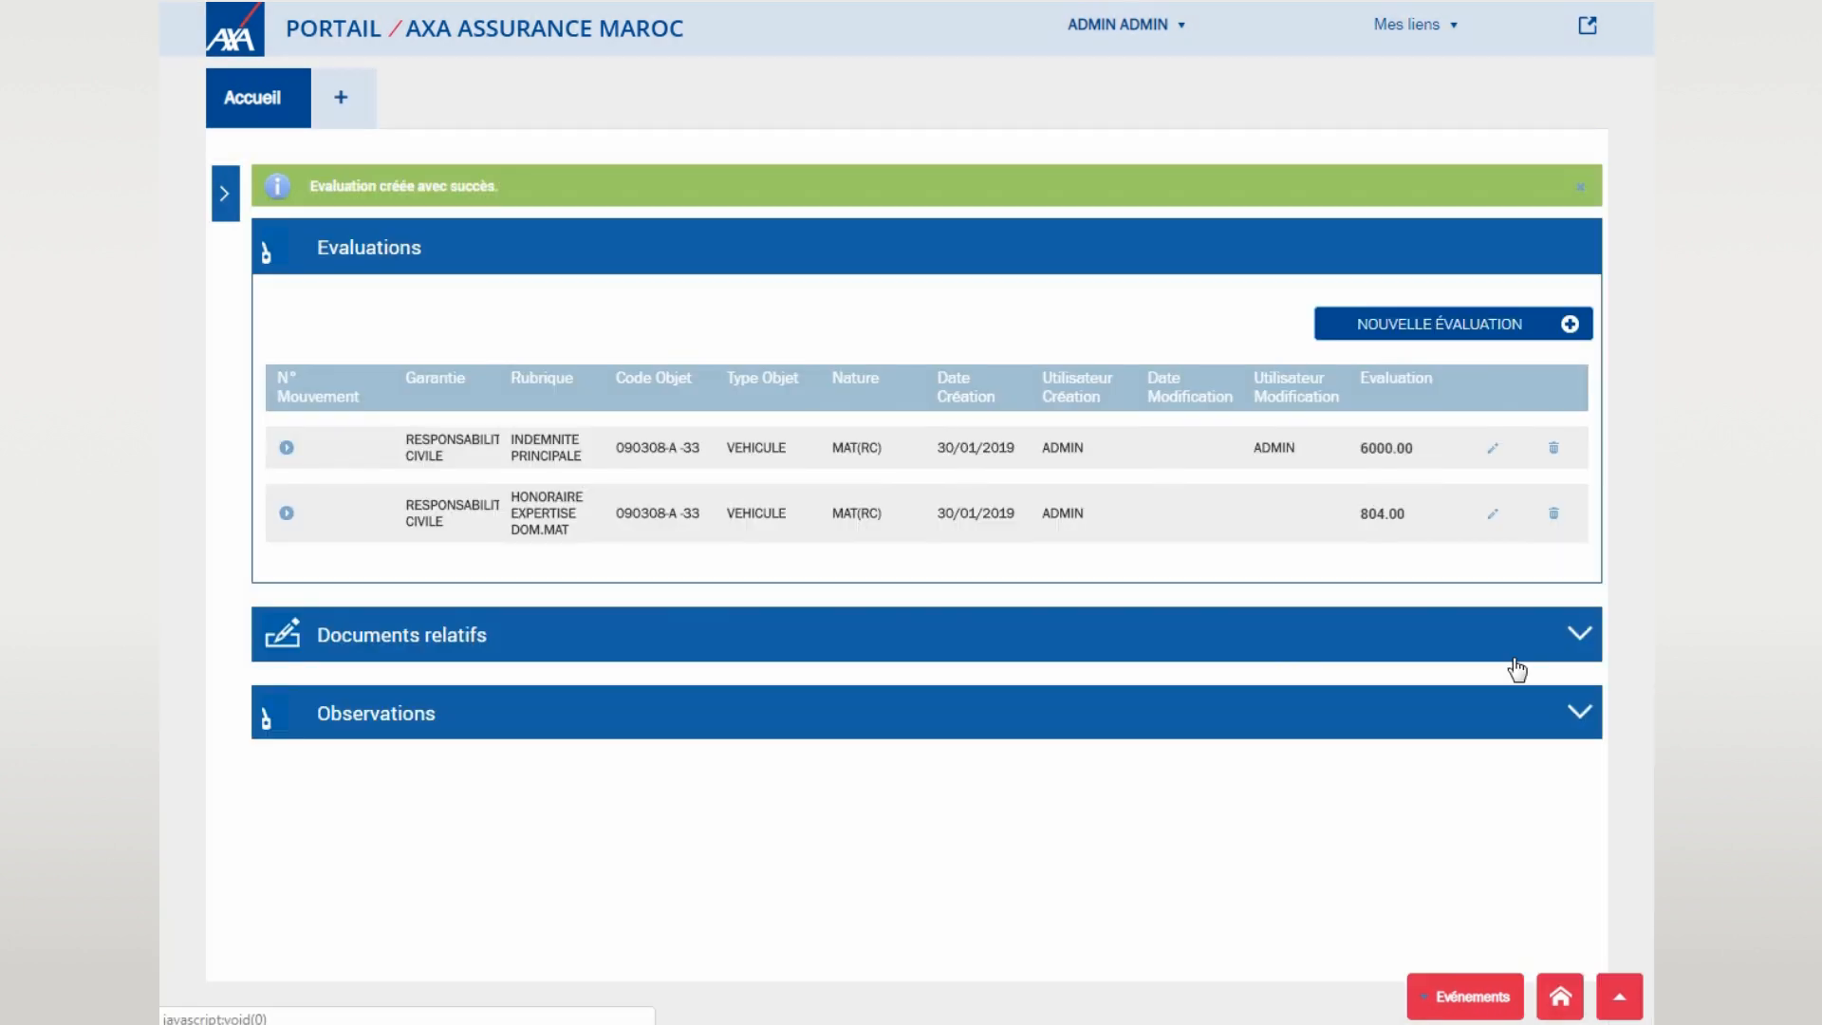